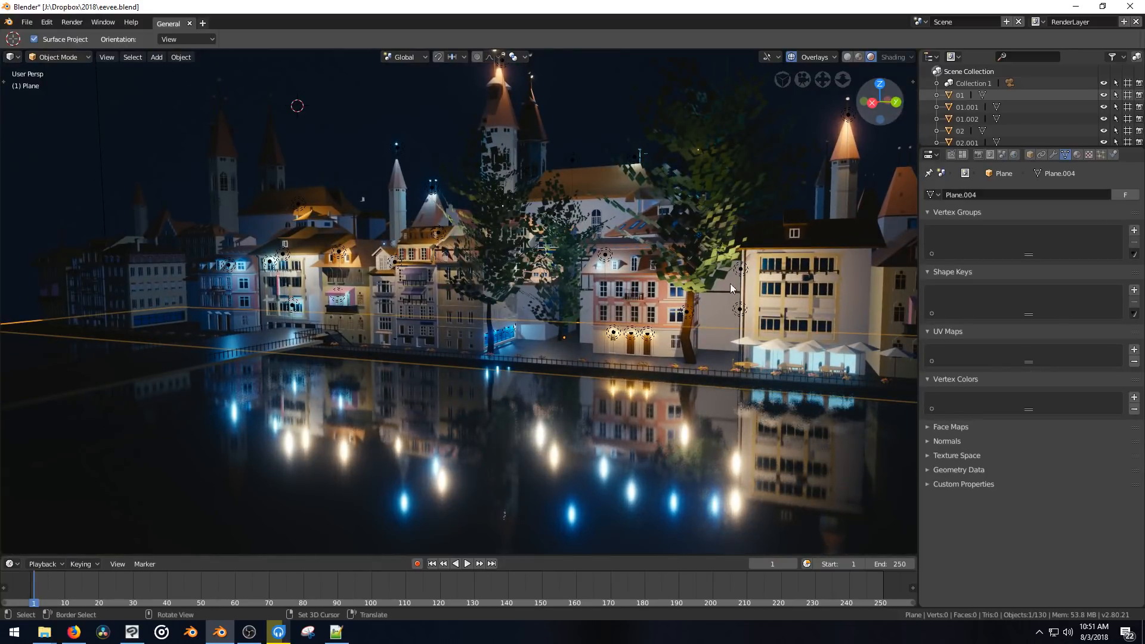
Select the water plane in front of the buildings and add a Displace modifier to it.
middle_click_drag(629, 302, 613, 348)
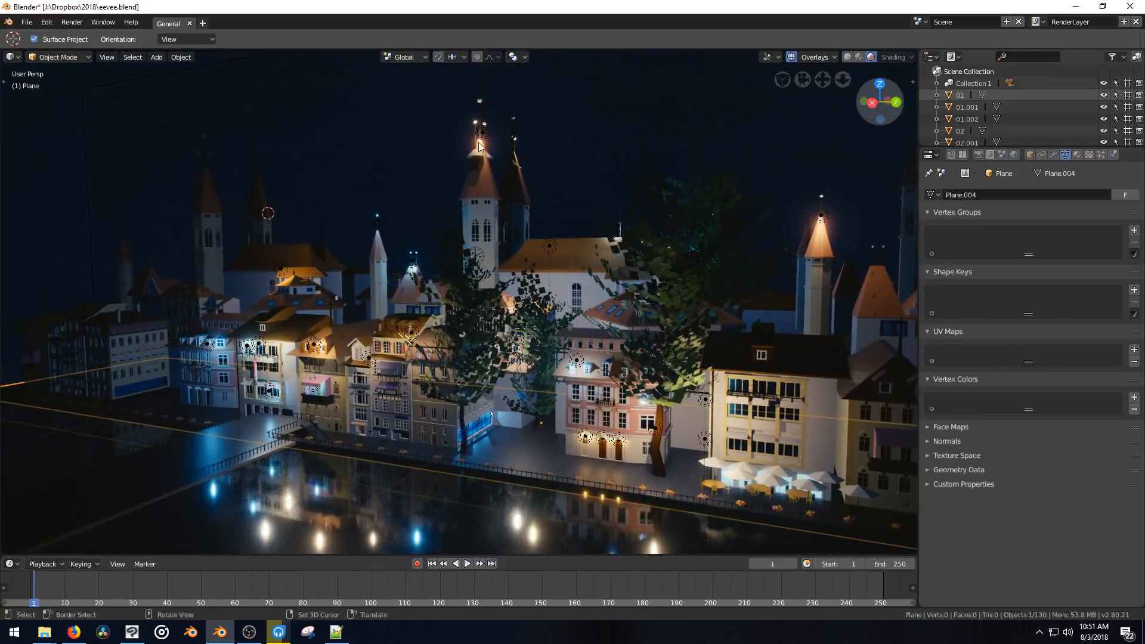
middle_click_drag(476, 211, 442, 486)
left_click(582, 471)
middle_click_drag(587, 463, 561, 408)
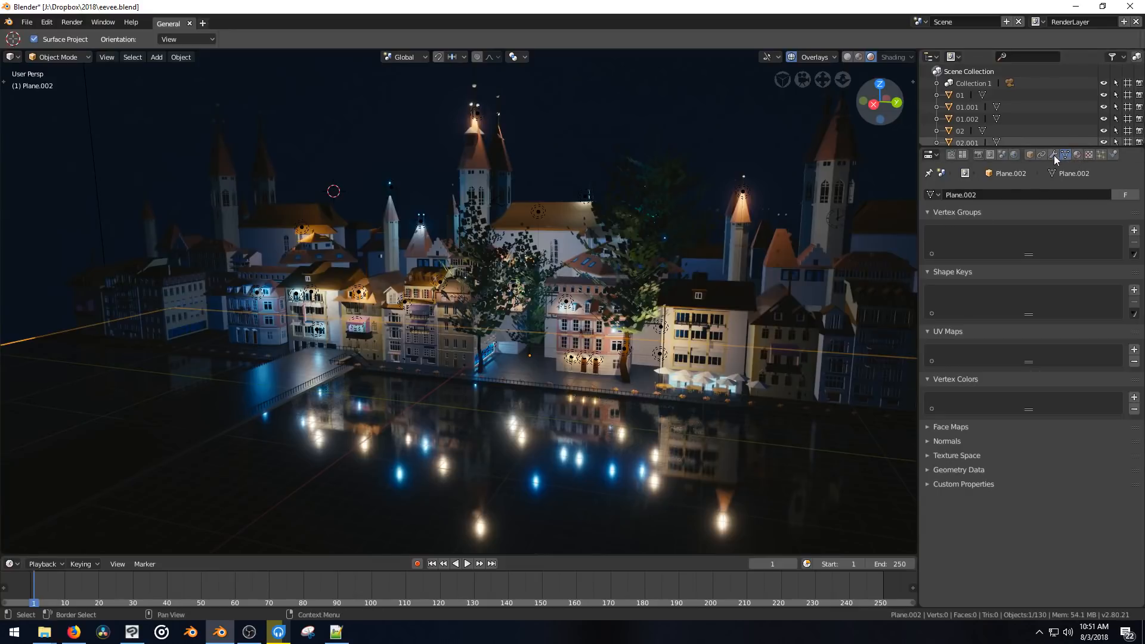
left_click(1054, 155)
left_click(985, 196)
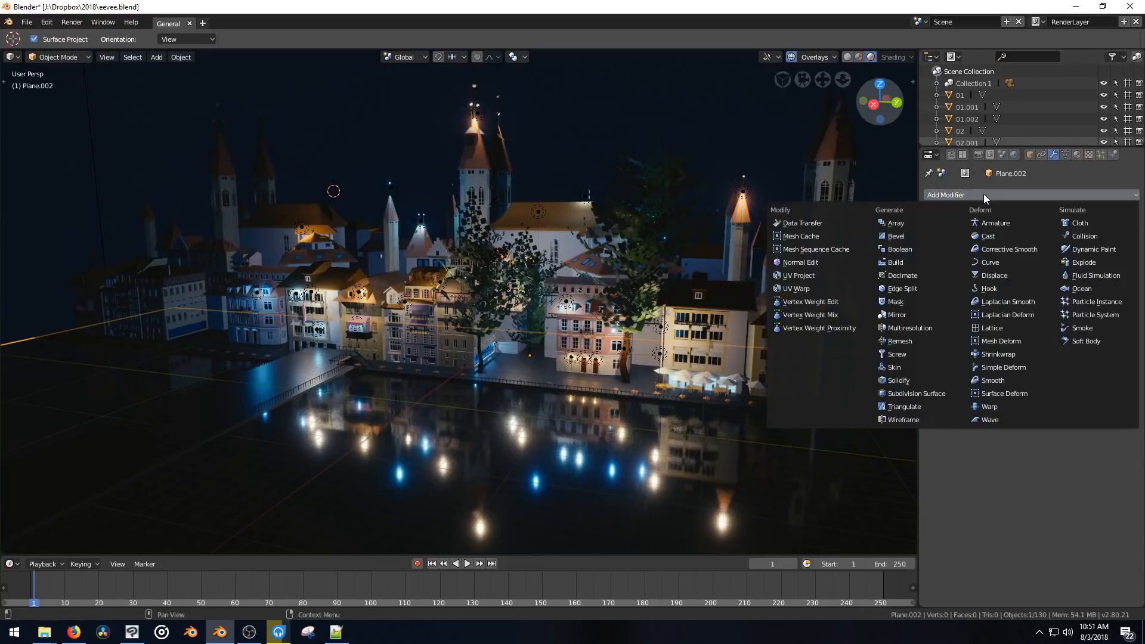
middle_click_drag(549, 427, 535, 417)
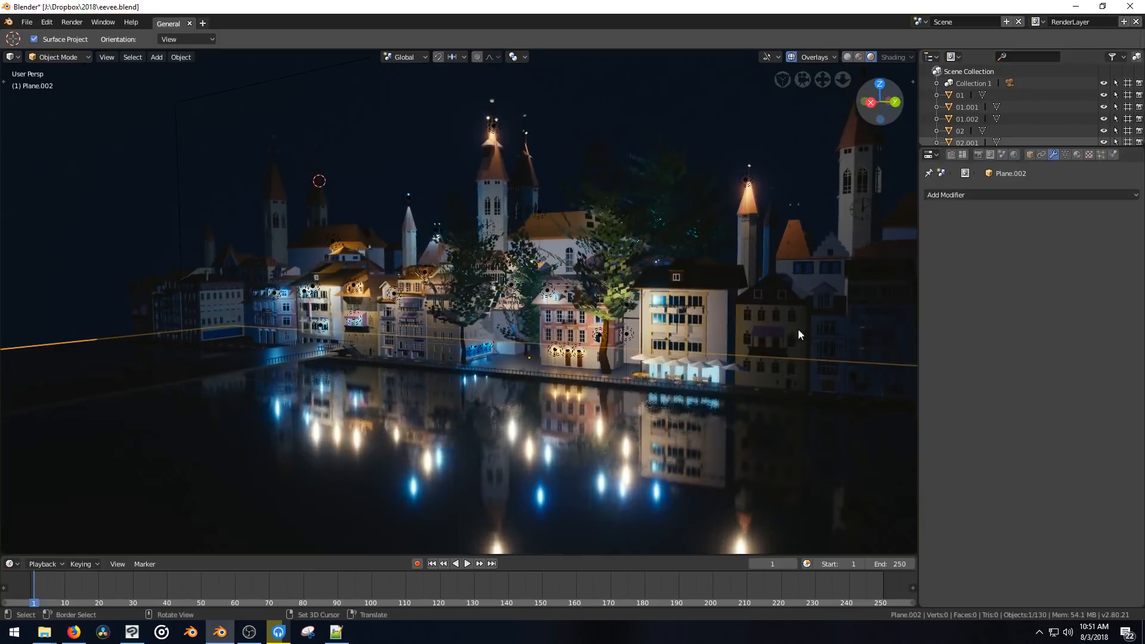
left_click(1008, 195)
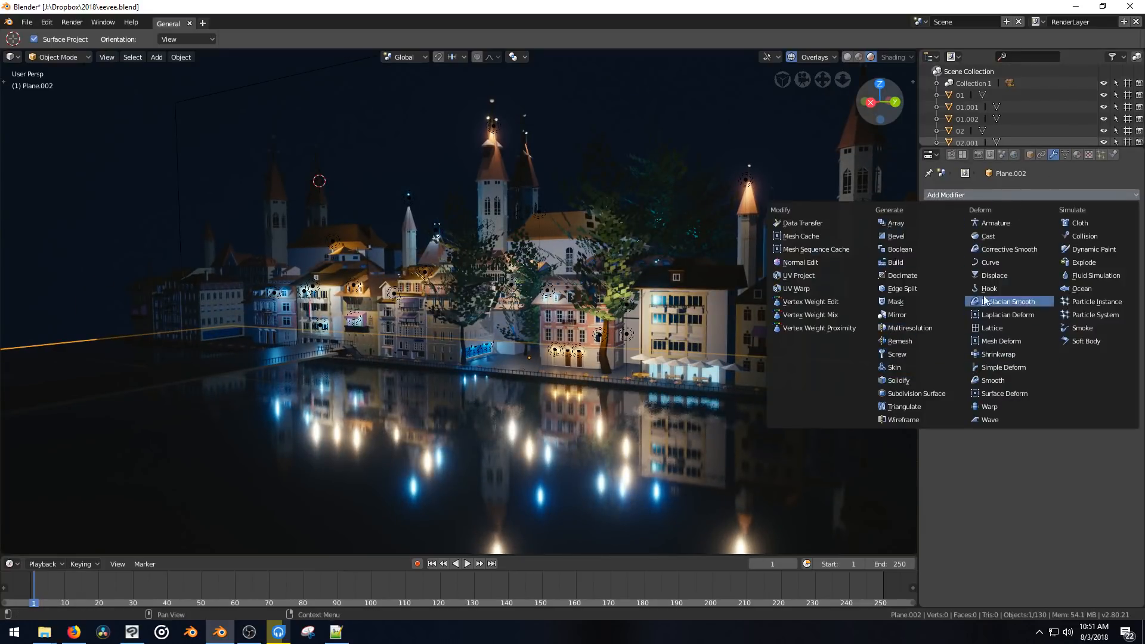
left_click(991, 275)
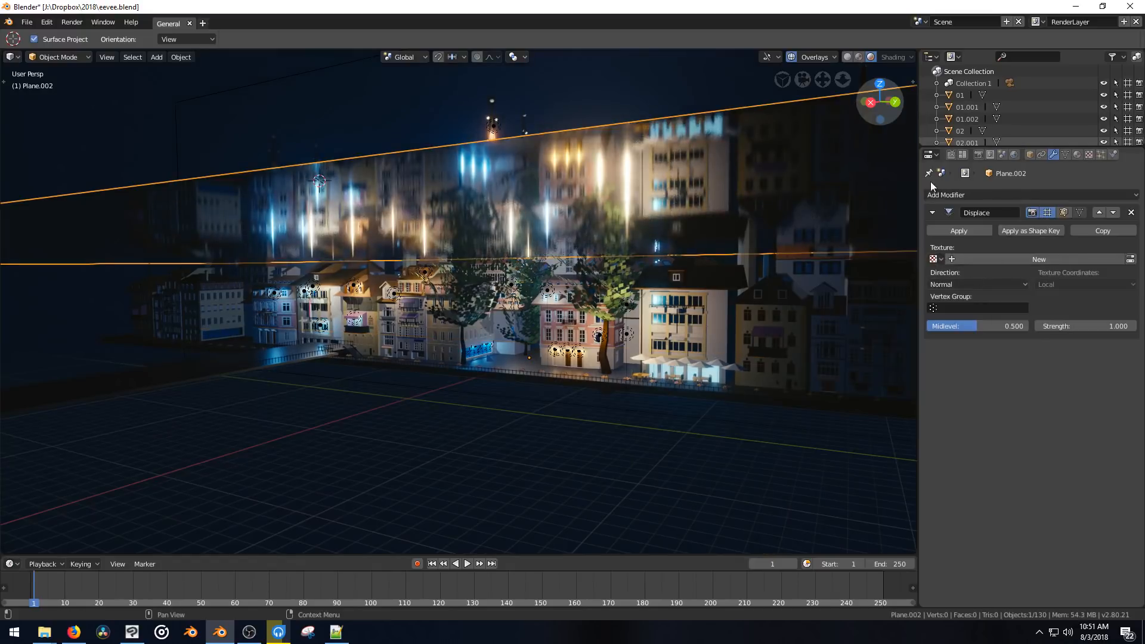
Add a Subdivision Surface modifier to the water plane and place it above Displace in the stack.
left_click(1012, 195)
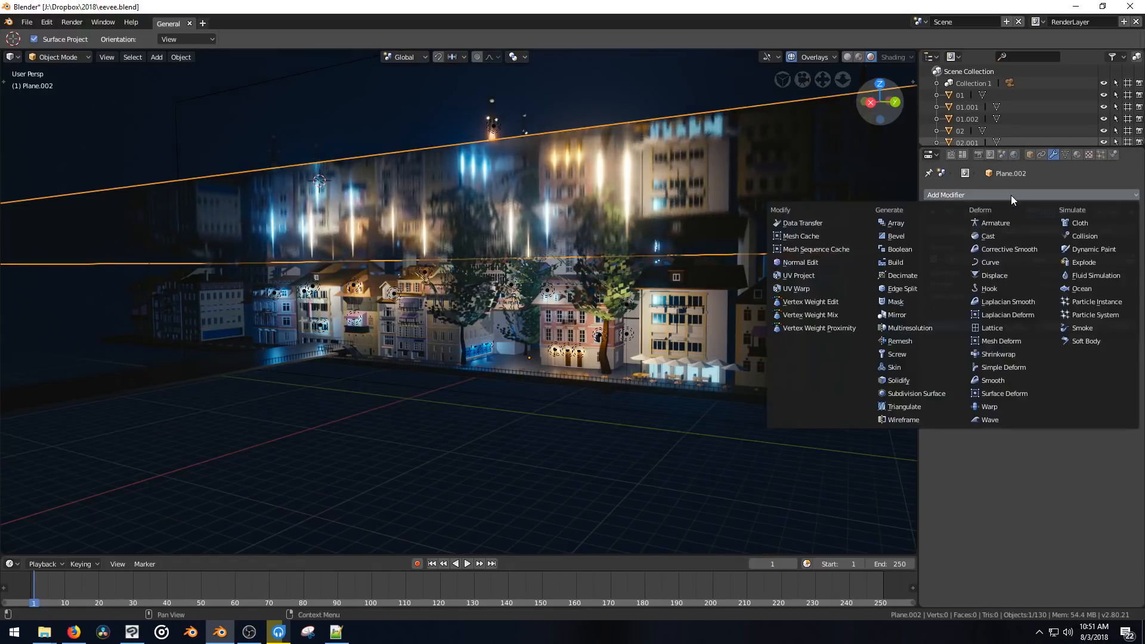
left_click(929, 391)
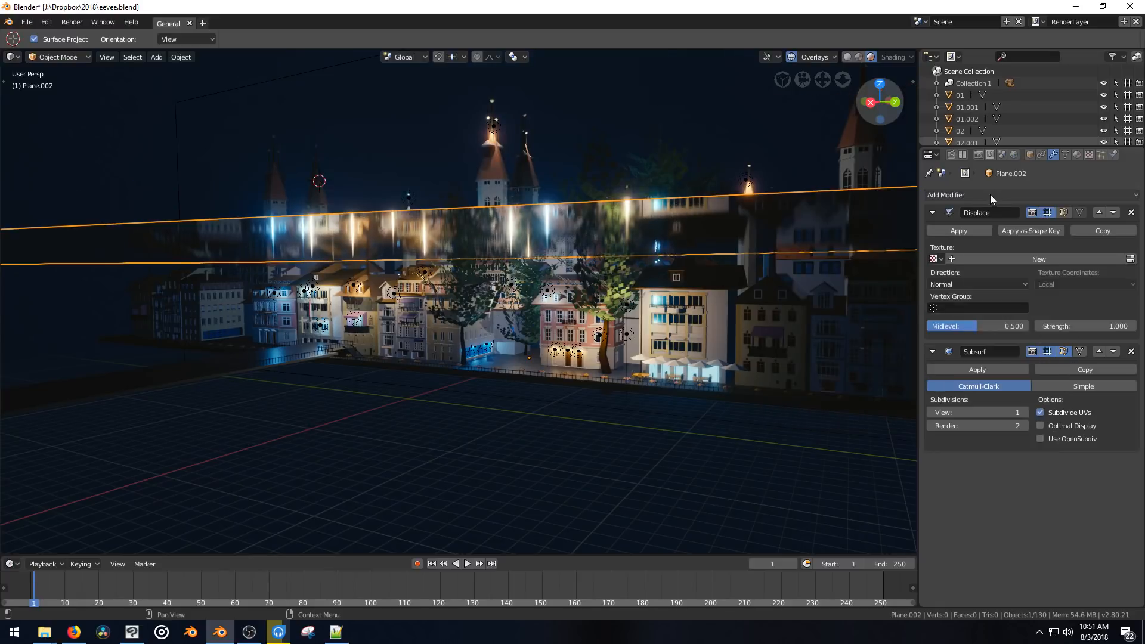
left_click(1100, 352)
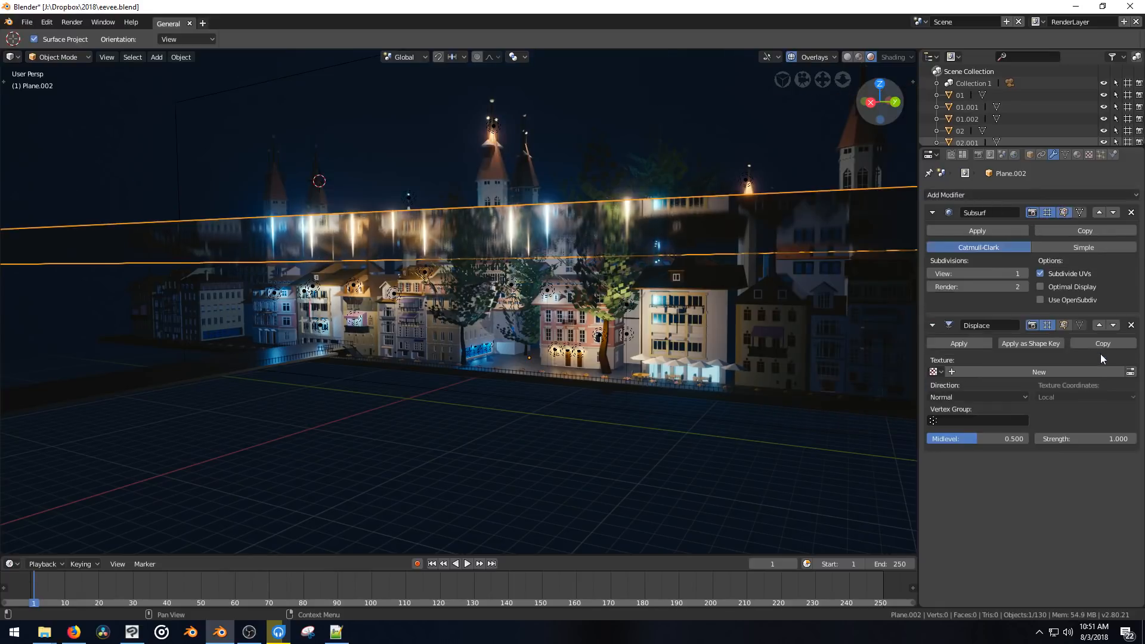
Set the Subsurf modifier to Simple with 6 subdivisions for both view and render.
left_click(1025, 274)
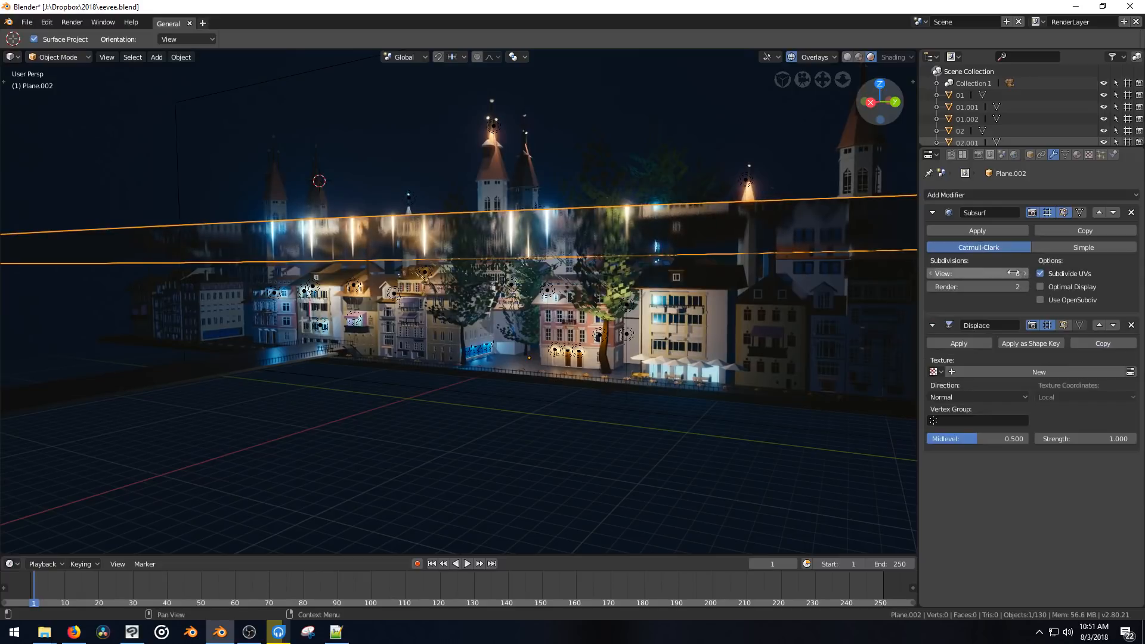
middle_click_drag(788, 200, 786, 218)
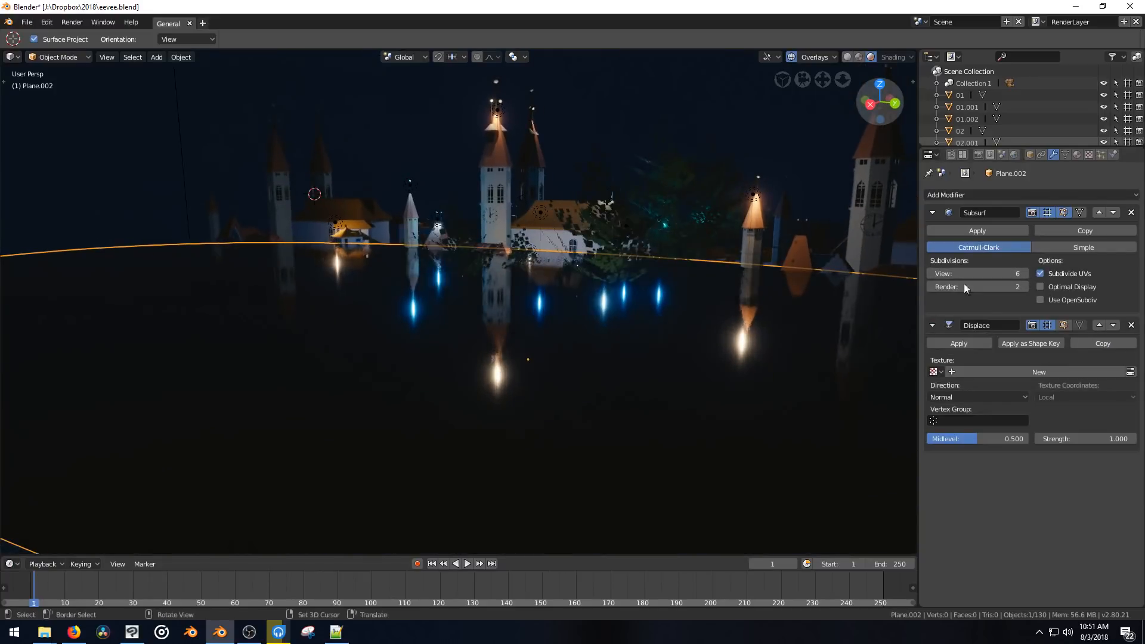
left_click(1025, 287)
left_click(1025, 287)
left_click(1047, 250)
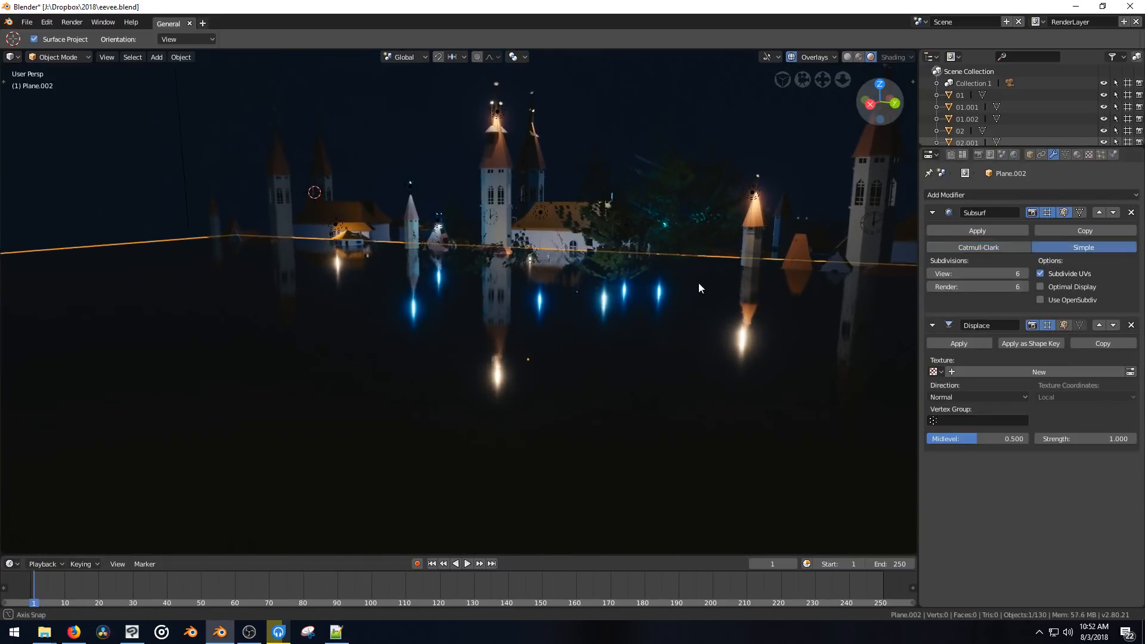
middle_click_drag(699, 283, 696, 277)
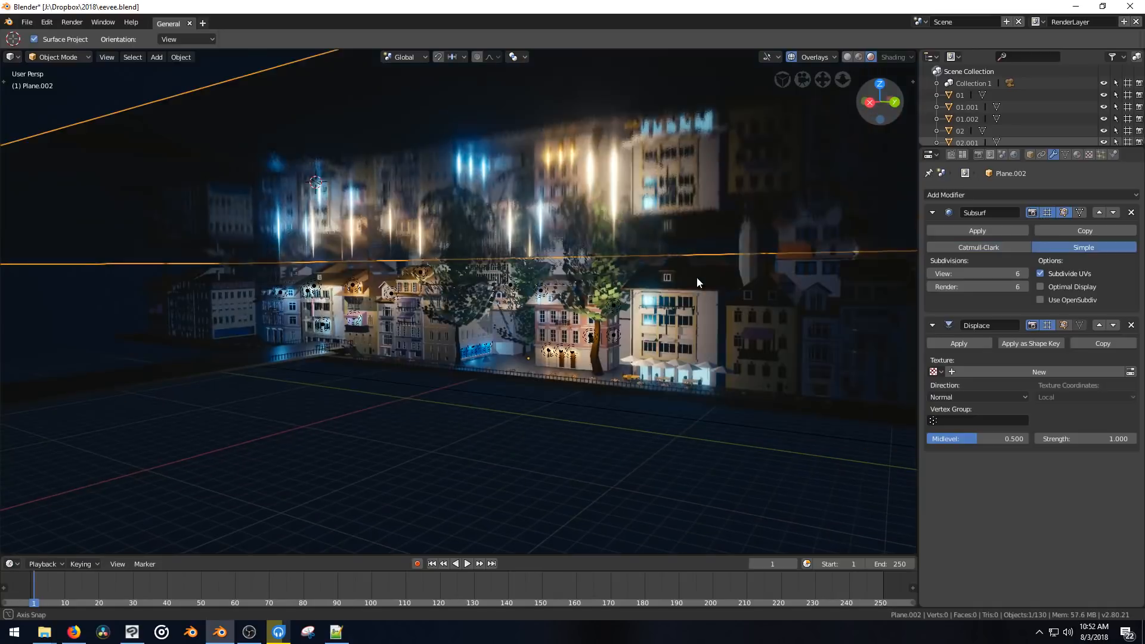
Create a new texture for the Displace modifier and set its type to Noise.
left_click(987, 372)
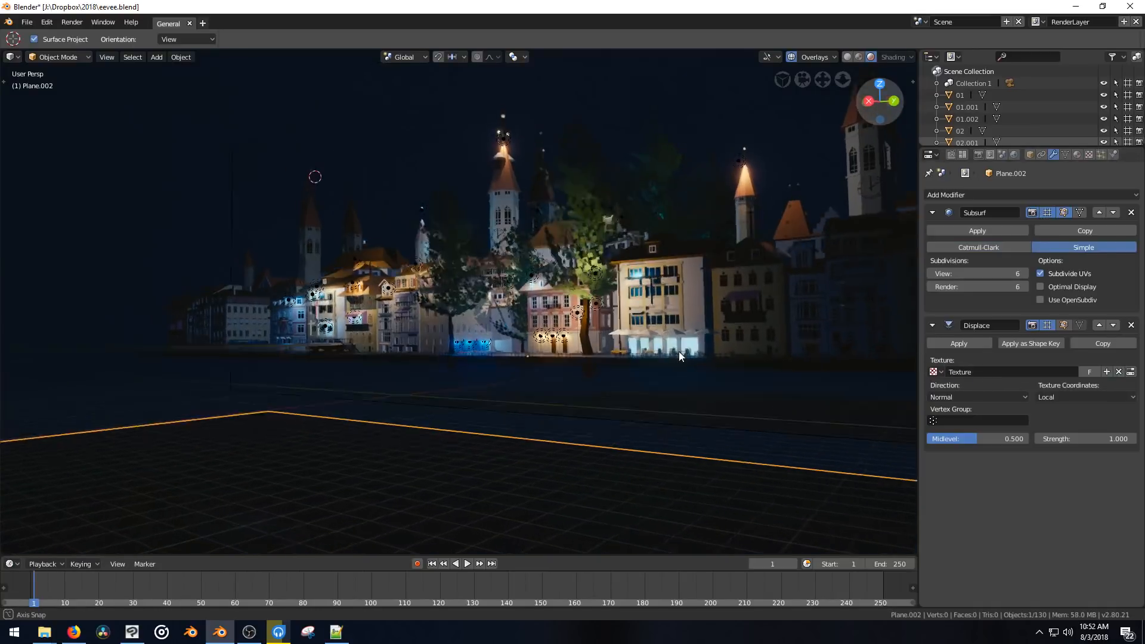
middle_click_drag(679, 351, 681, 343)
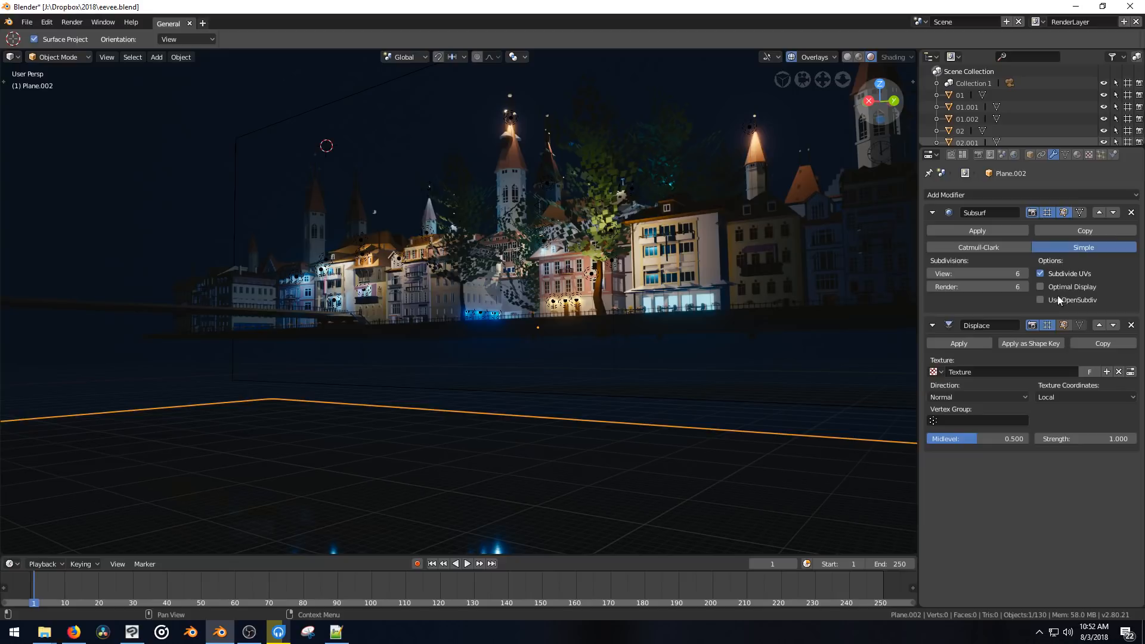
left_click(1089, 153)
left_click(1028, 231)
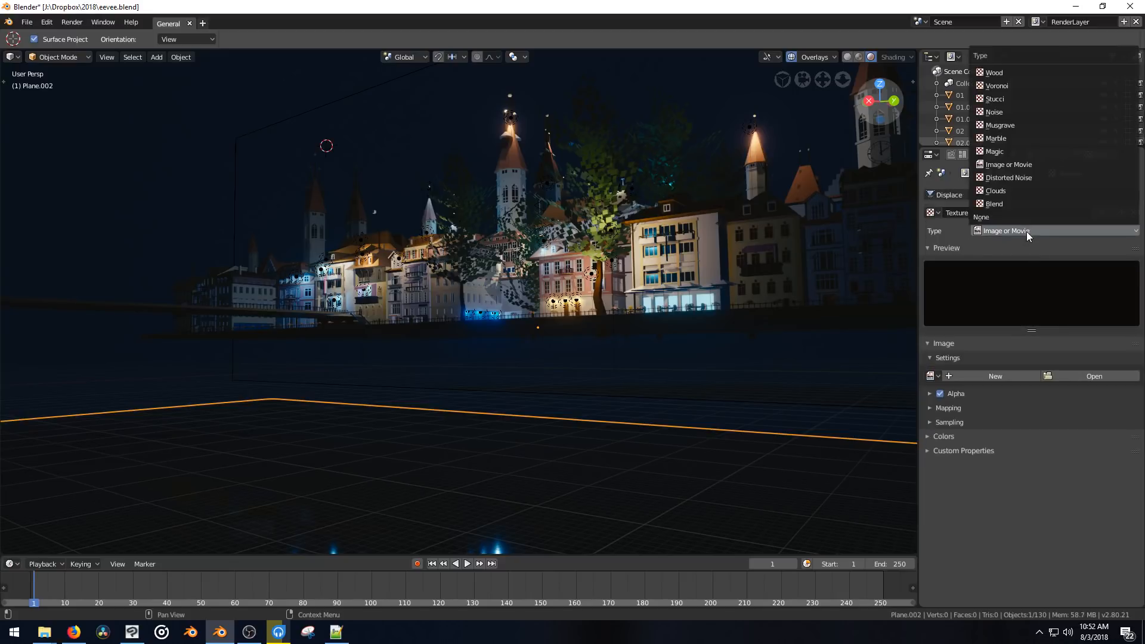
left_click(1014, 113)
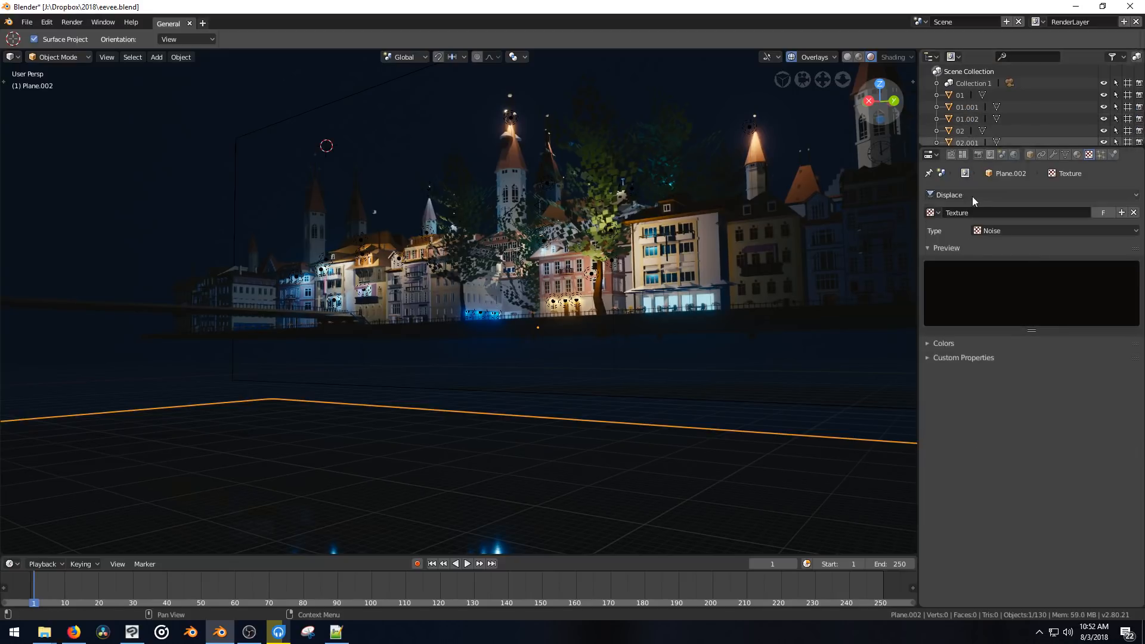
Refresh the water plane's displacement by switching the Subsurf view subdivisions to 5 and back to 6.
left_click(1077, 154)
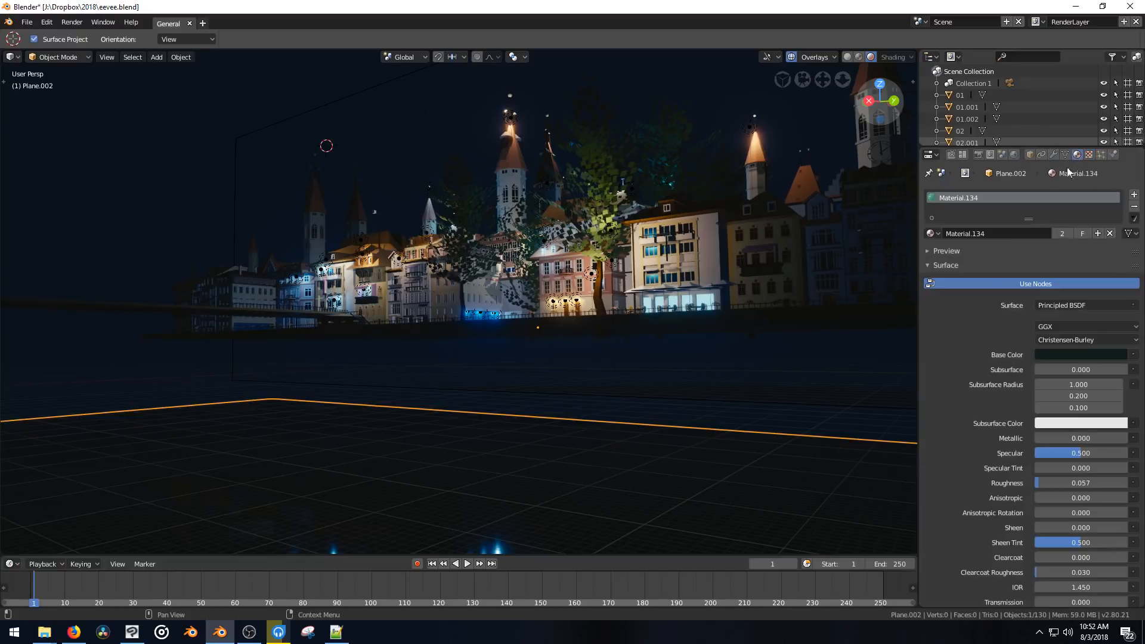
middle_click_drag(665, 345, 828, 382)
left_click(1053, 155)
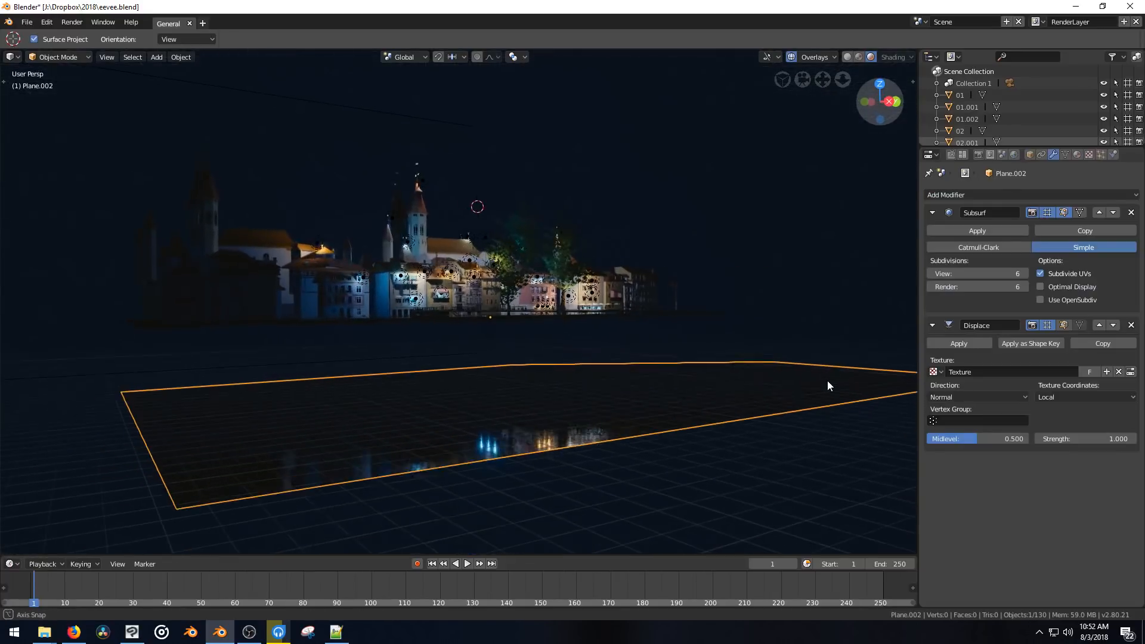
left_click(932, 274)
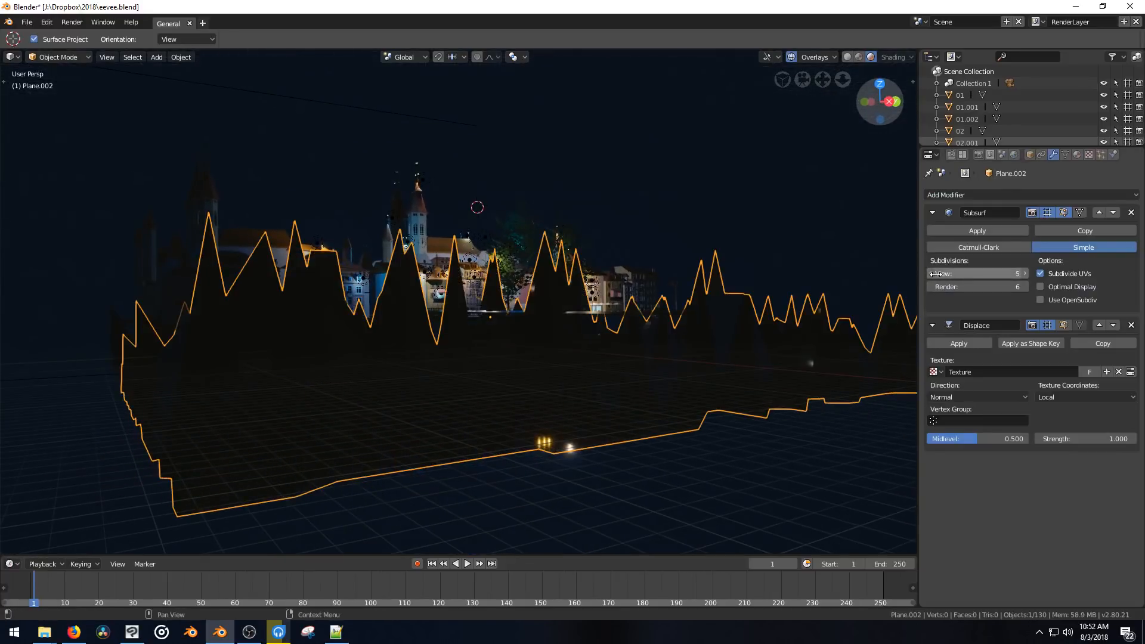
left_click(1024, 274)
middle_click_drag(686, 313, 761, 322)
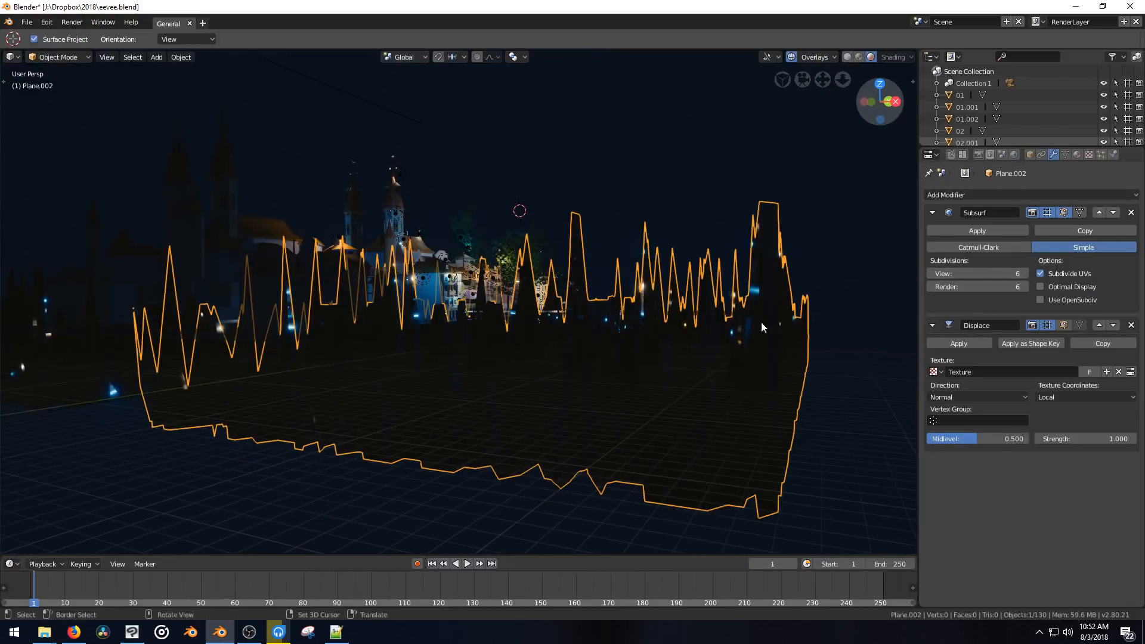
Reduce the Displace modifier's strength to 0.010 and check the water reflections.
left_click_drag(1092, 438, 1033, 446)
middle_click_drag(749, 345, 724, 266)
left_click_drag(1102, 439, 1109, 439)
middle_click_drag(686, 334, 782, 345)
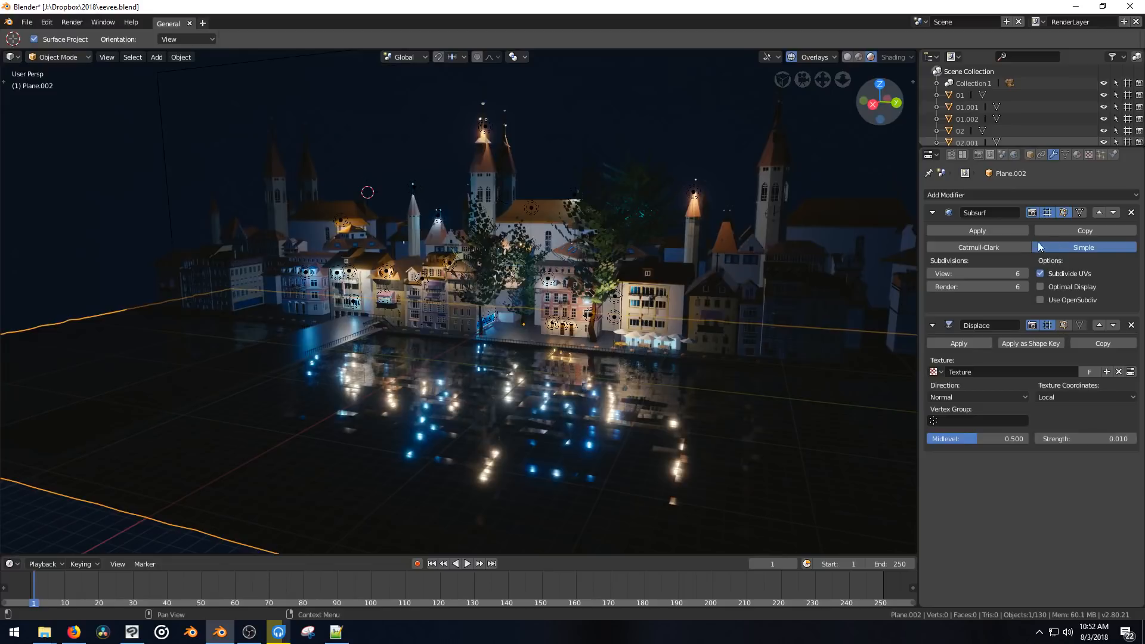
Try Catmull-Clark on the first Subsurf modifier, return it to Simple, and compare the reflections.
left_click(993, 247)
left_click(1055, 247)
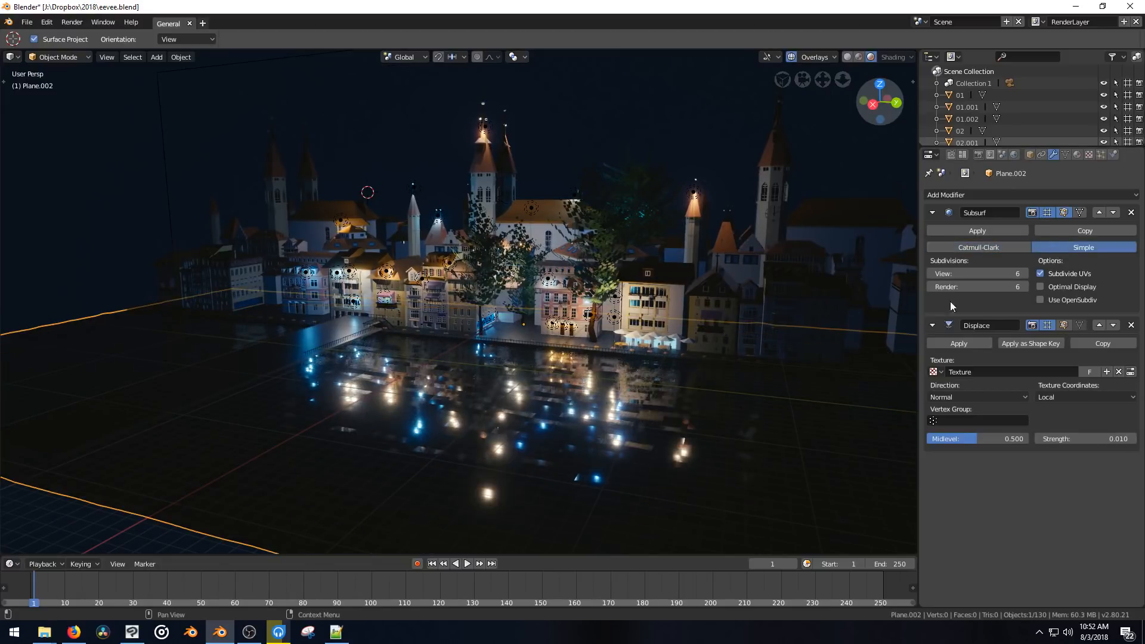
middle_click_drag(739, 320, 769, 322)
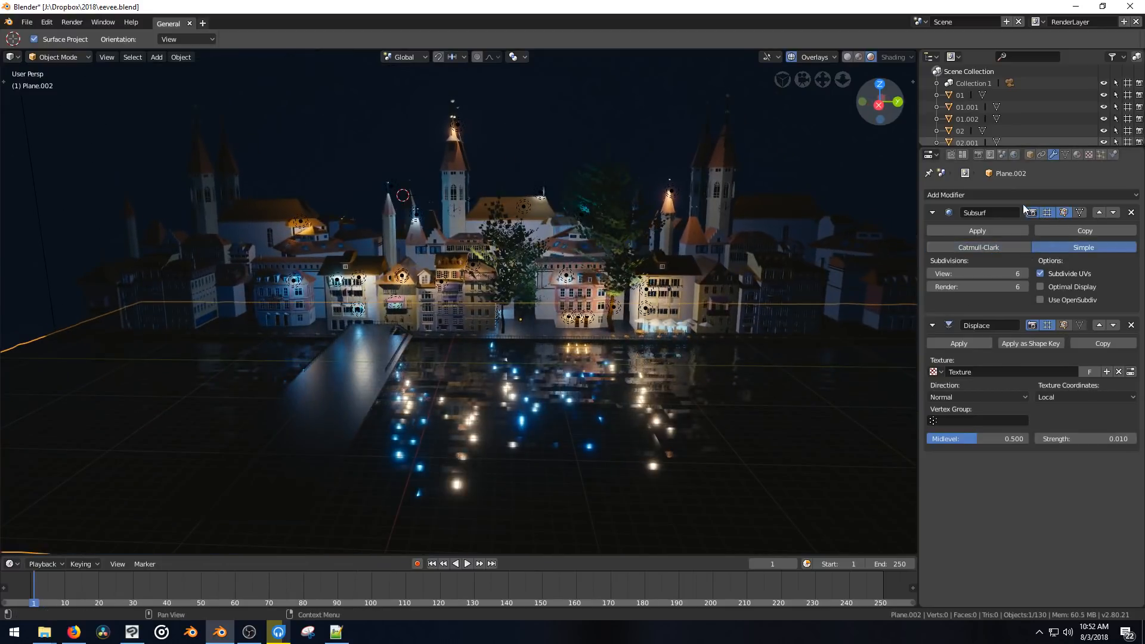
Add a second Subdivision Surface modifier below Displace and set its view subdivisions to 2.
left_click(1017, 193)
left_click(917, 392)
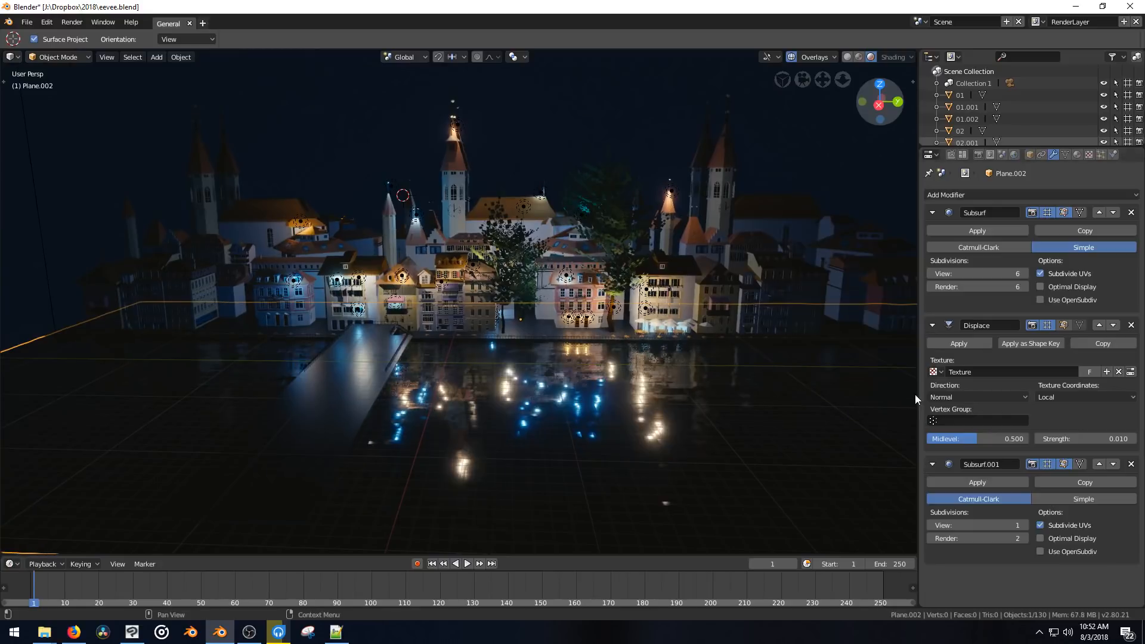
middle_click_drag(871, 388, 893, 361)
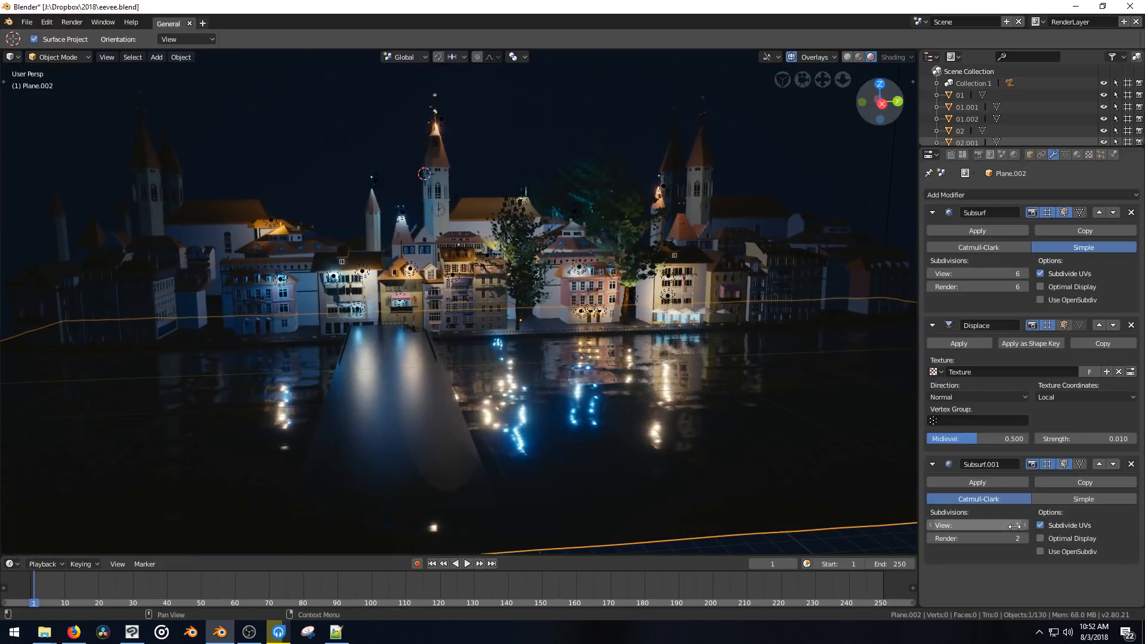
left_click(1025, 525)
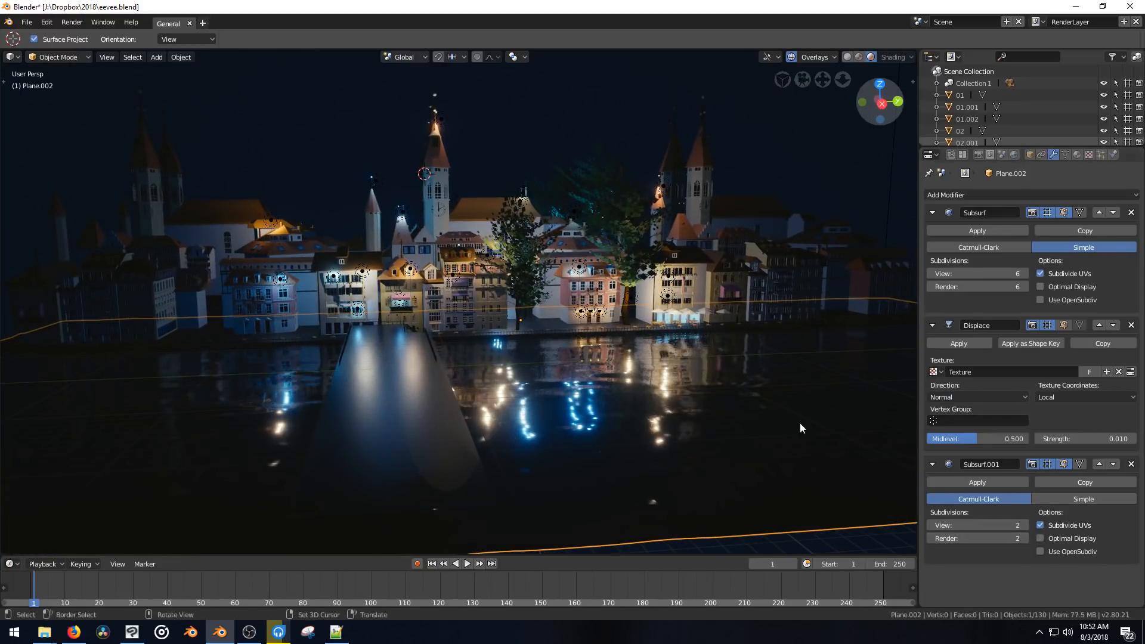
Move the water plane about 143 m along the X axis and review the reflections.
middle_click_drag(800, 423, 671, 374)
key("g")
key("x")
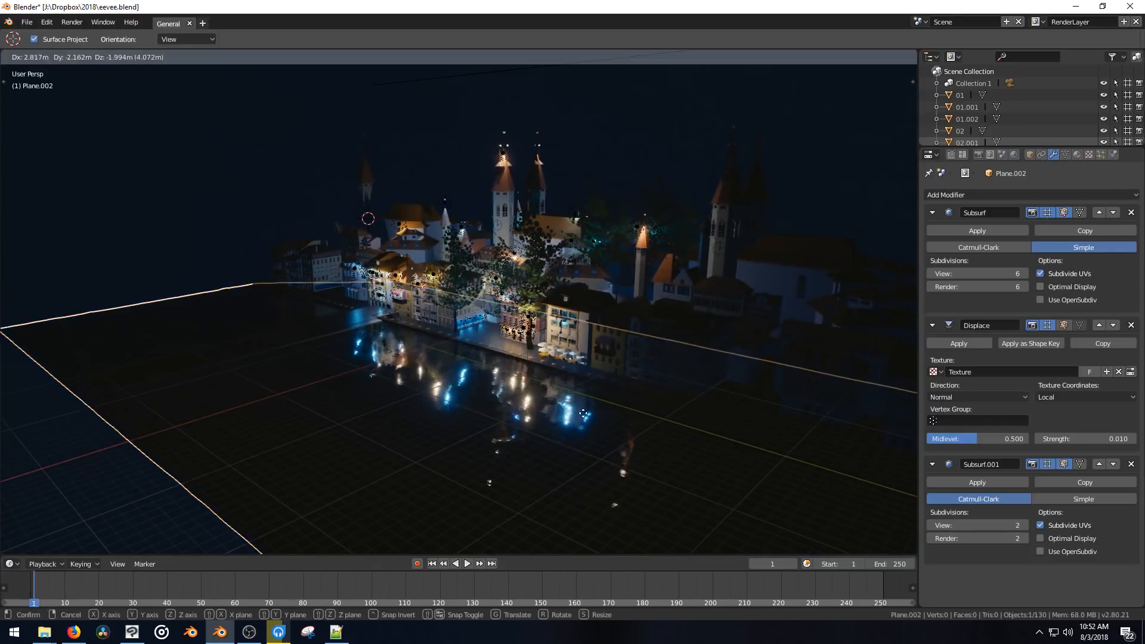
left_click(542, 418)
middle_click_drag(543, 418, 586, 402)
scroll(588, 403, "up", 4)
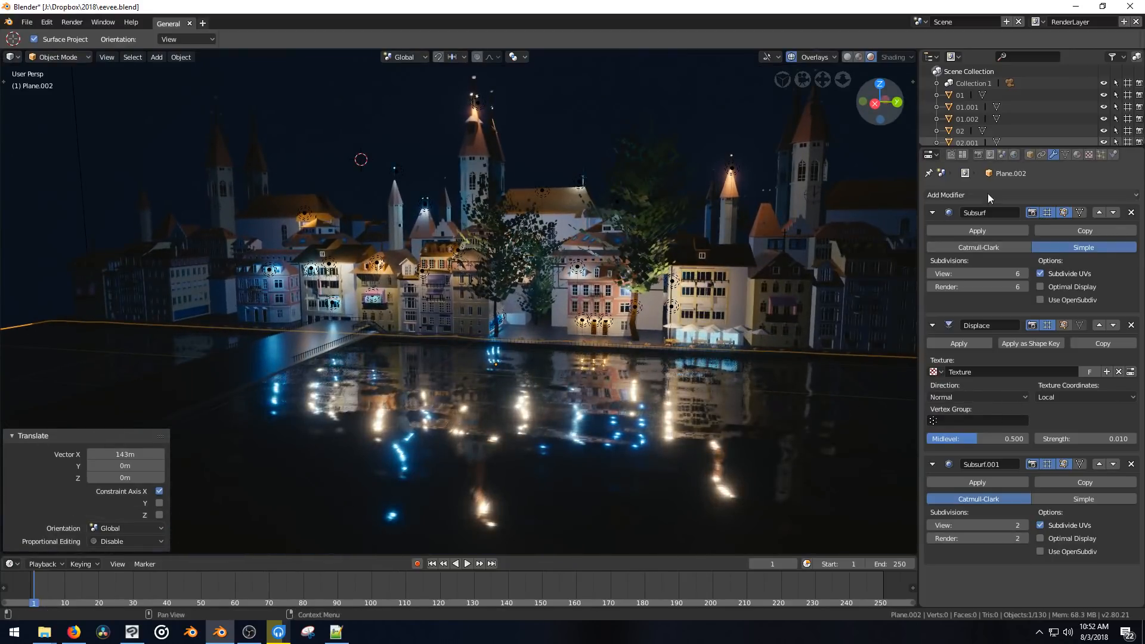
Examine the Noise texture's Colors and Custom Properties settings, and collapse its preview.
left_click(1089, 155)
left_click(934, 343)
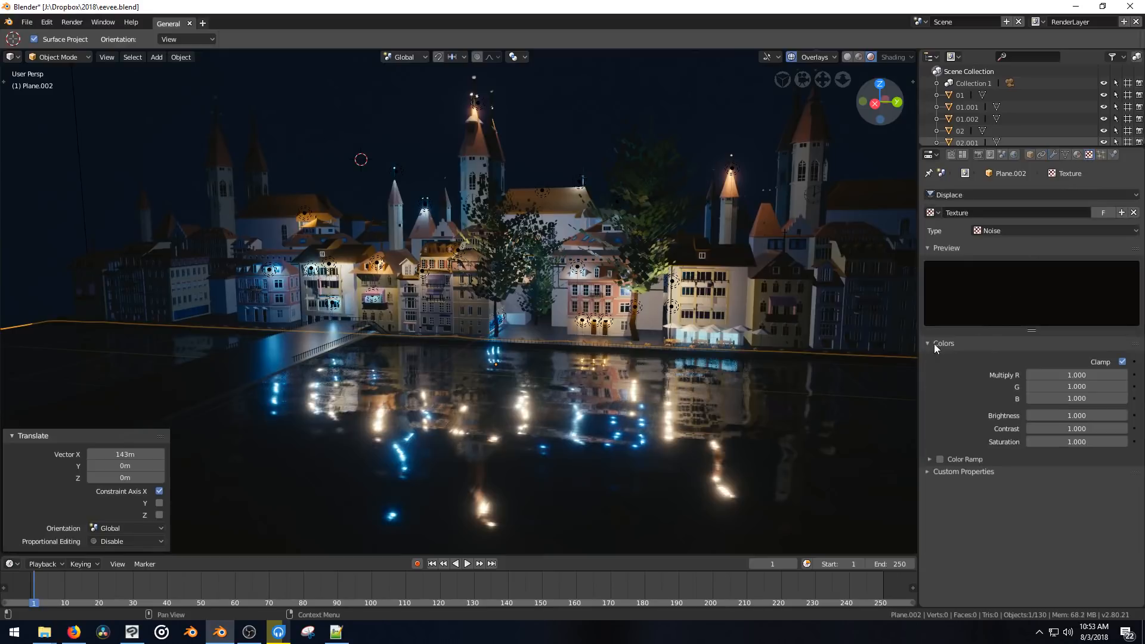
left_click(932, 344)
left_click(930, 358)
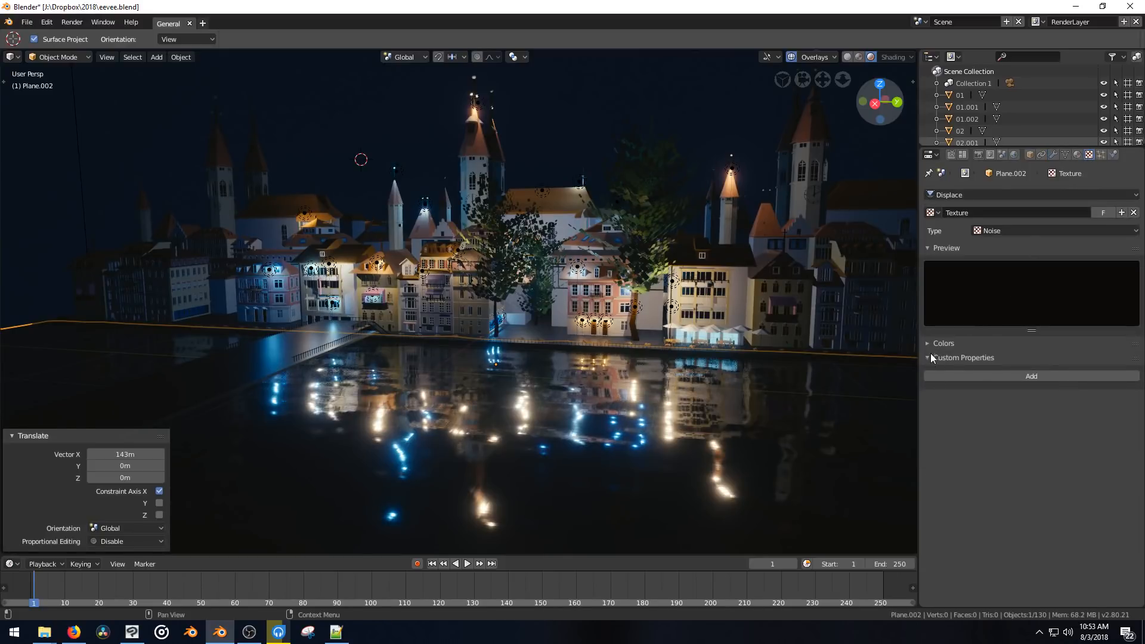
left_click(929, 357)
left_click(928, 343)
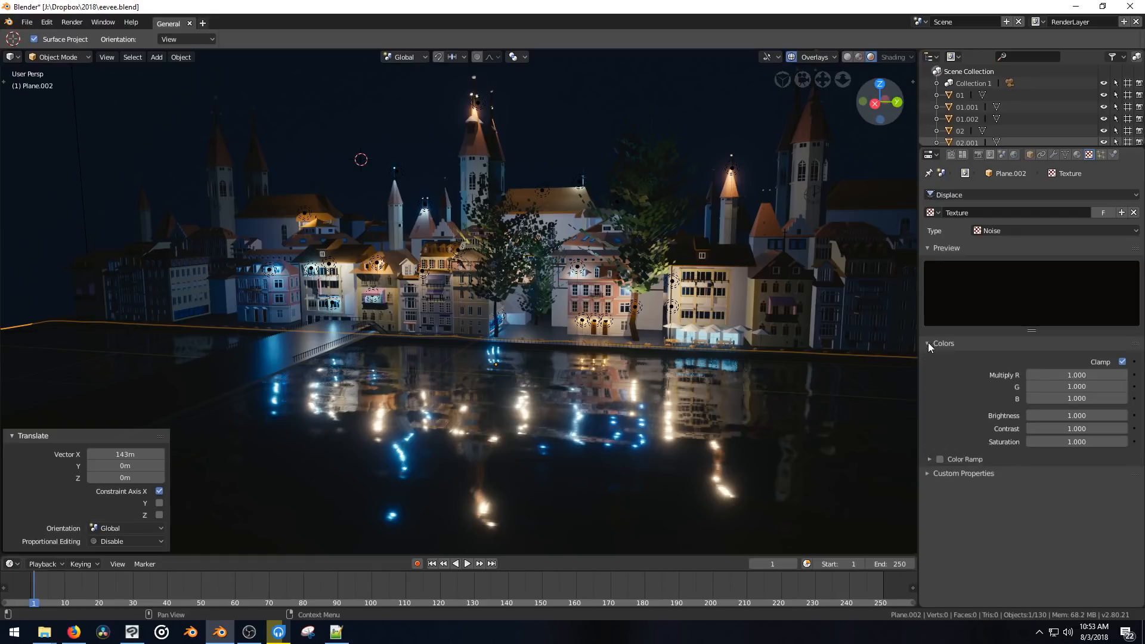
left_click(929, 344)
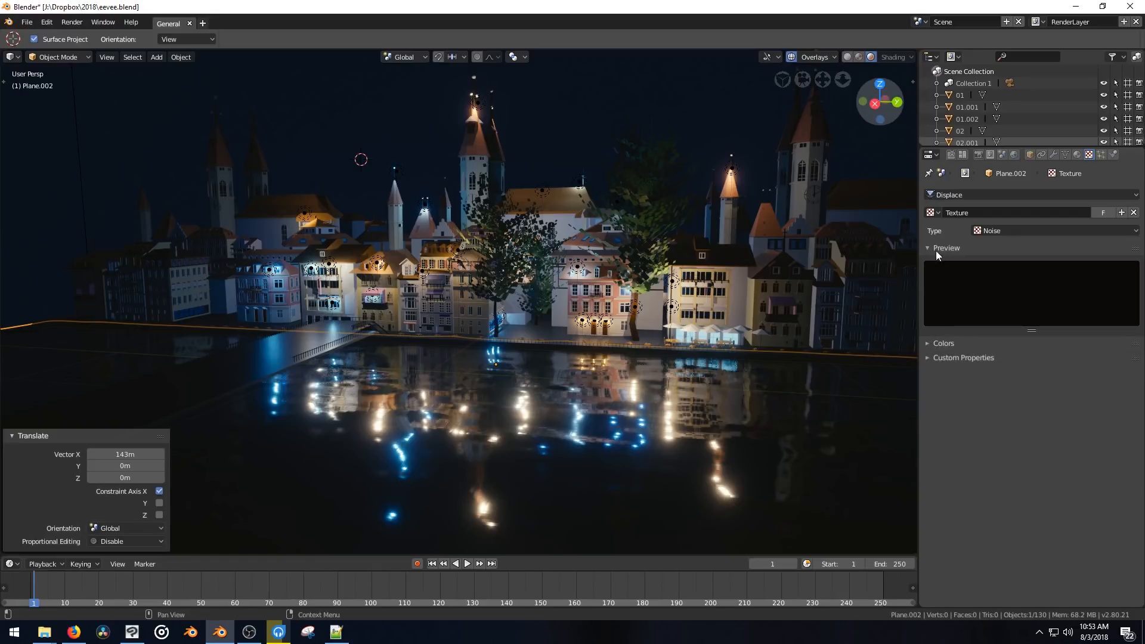
left_click_drag(1027, 330, 1020, 302)
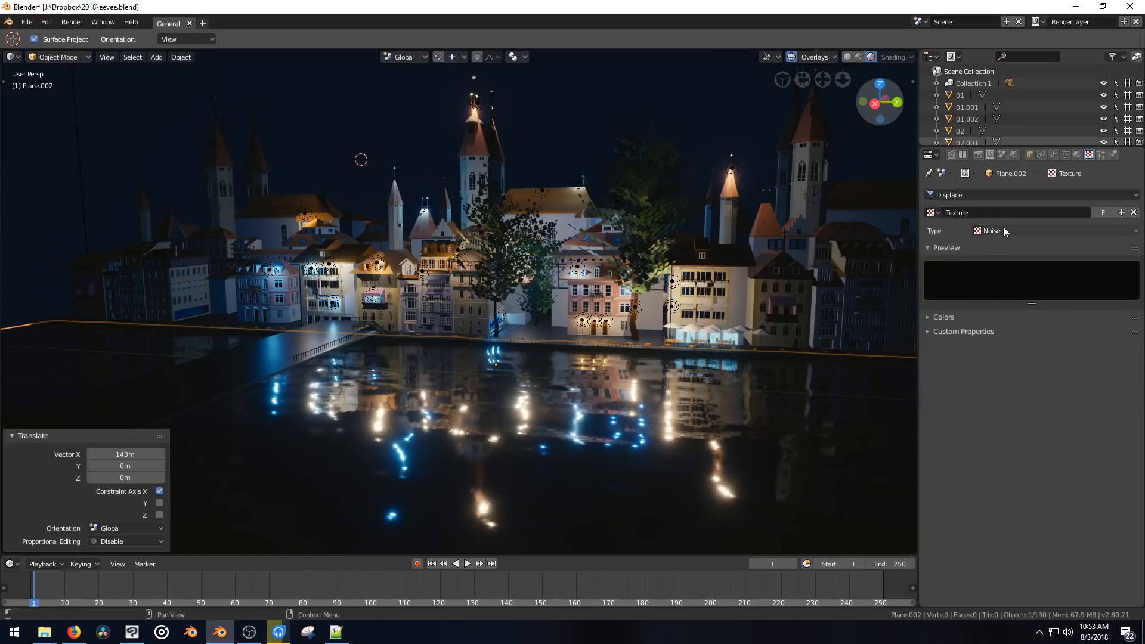
left_click(933, 248)
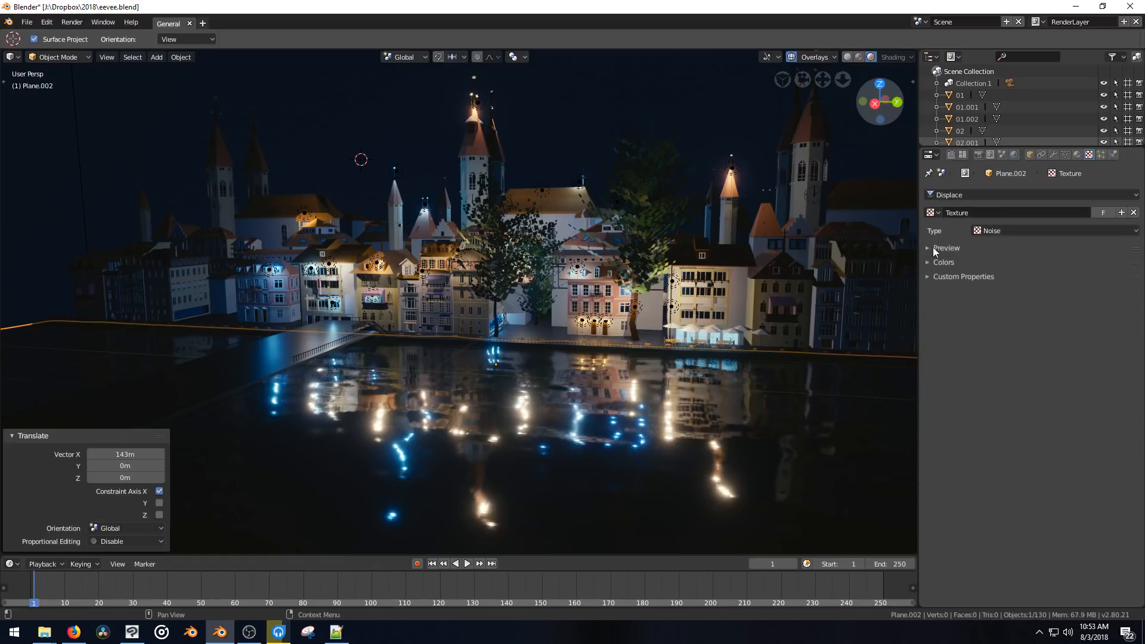
Try Blend and Clouds as the Displace texture type on the water plane, and return it to Noise.
left_click(997, 231)
left_click(990, 207)
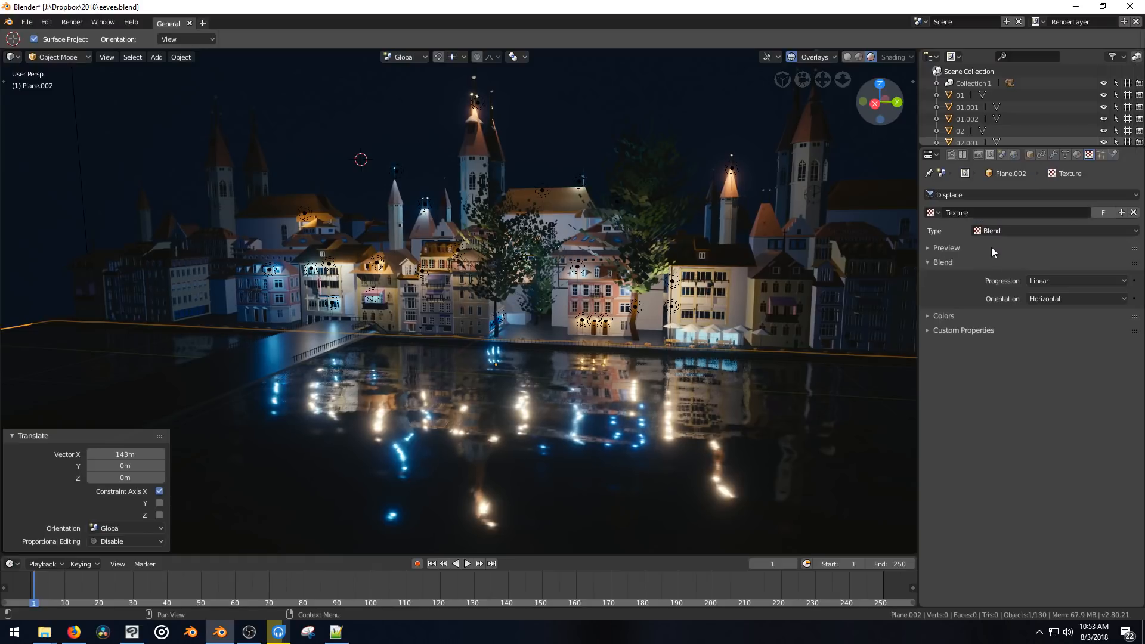
left_click(992, 231)
left_click(998, 191)
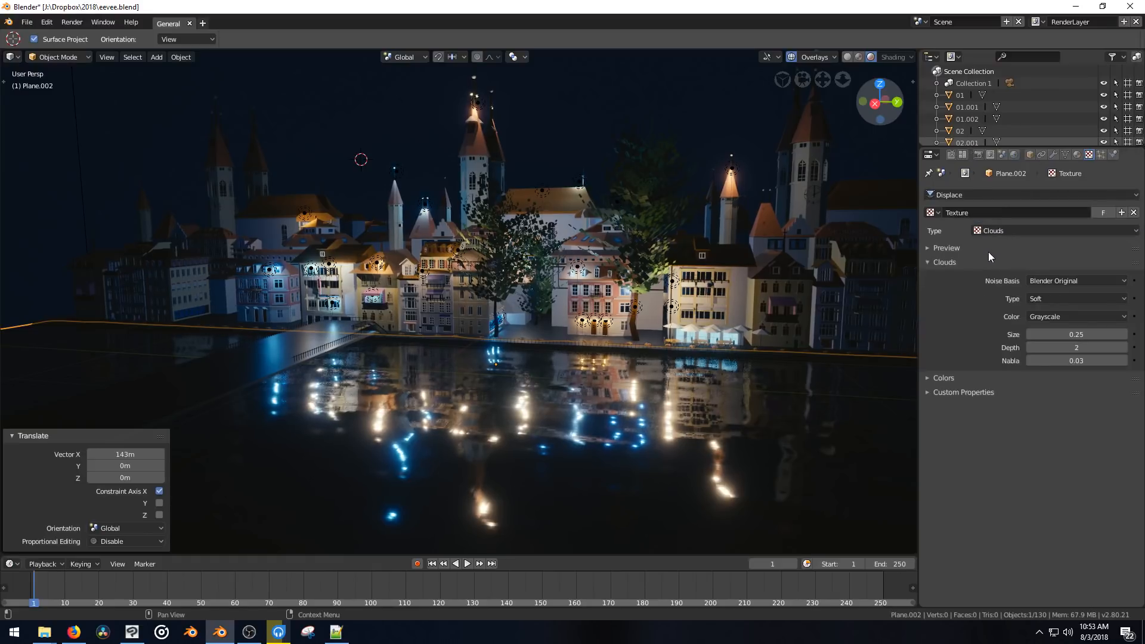
left_click(992, 232)
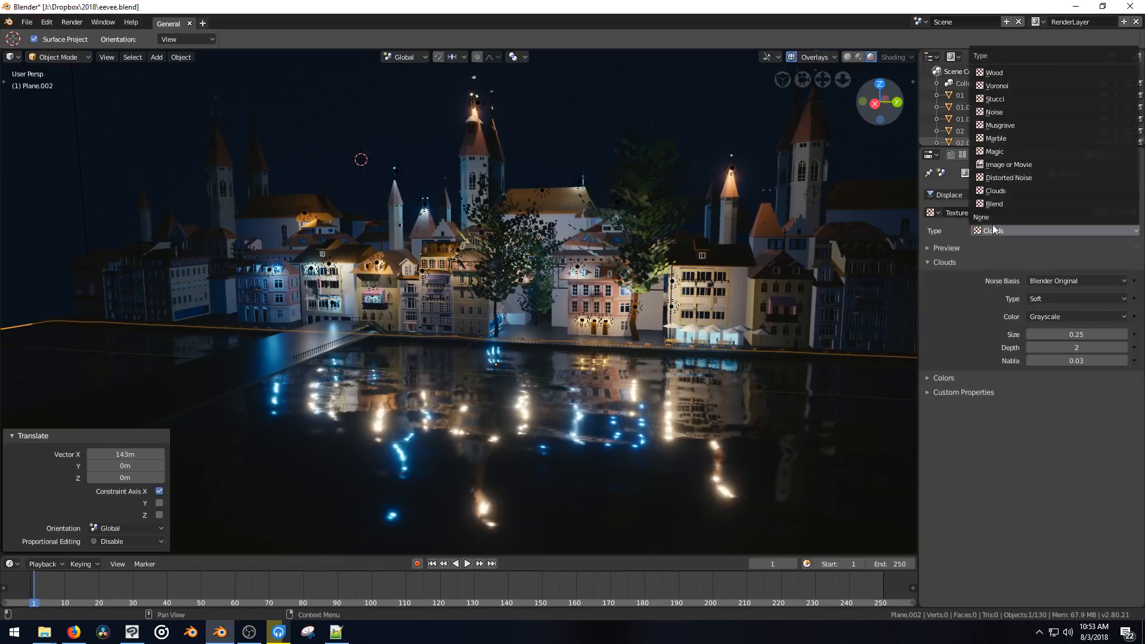
left_click(994, 112)
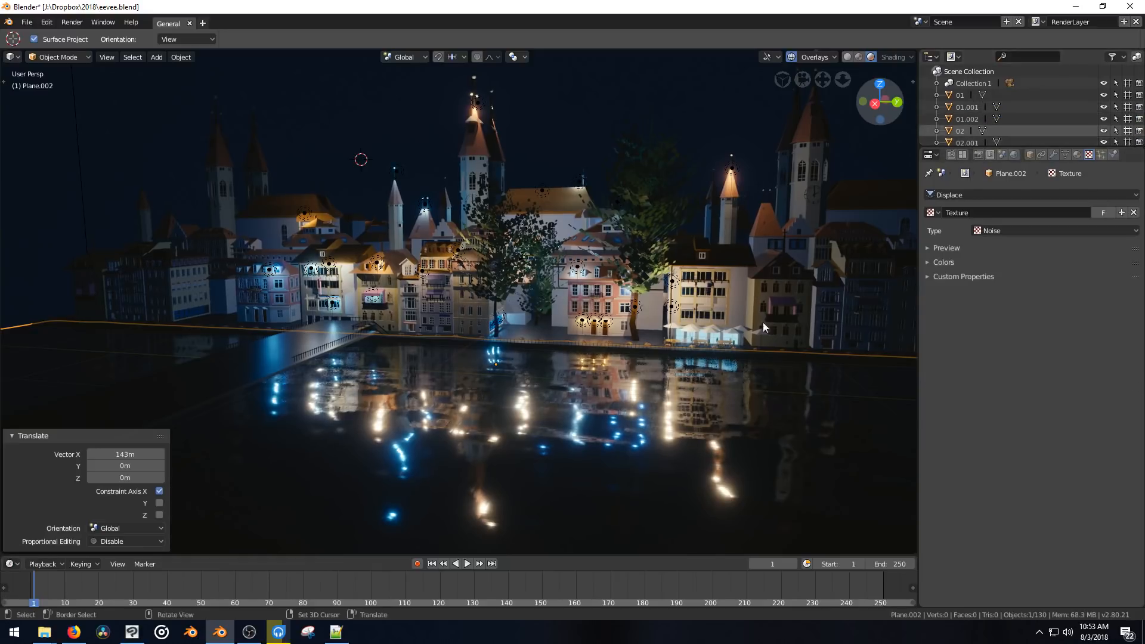
left_click(1077, 155)
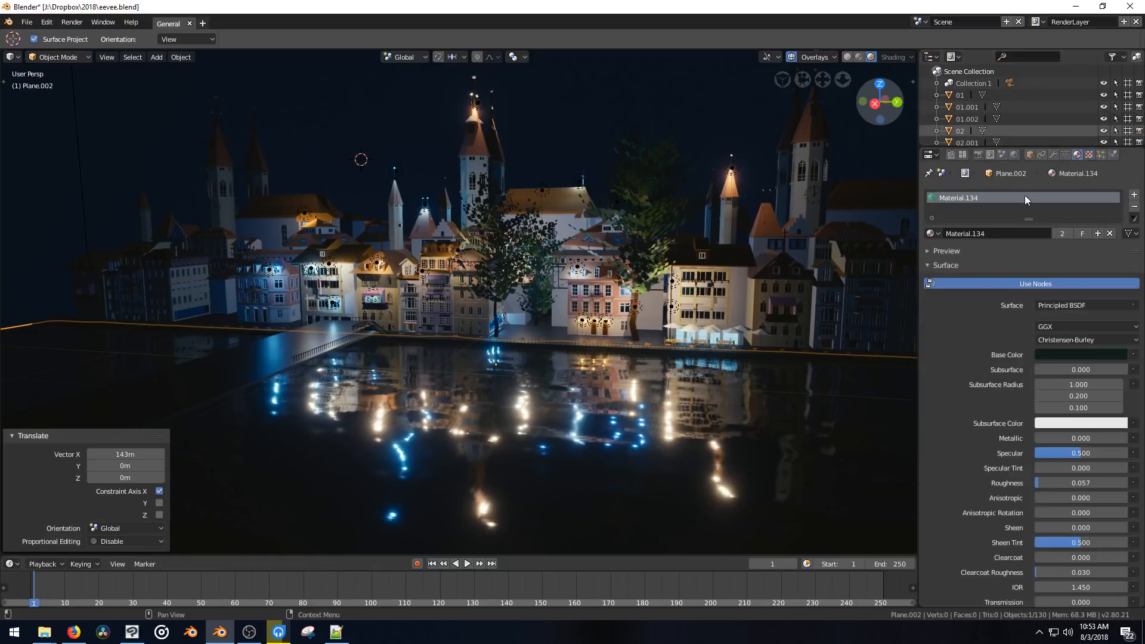
left_click(1030, 155)
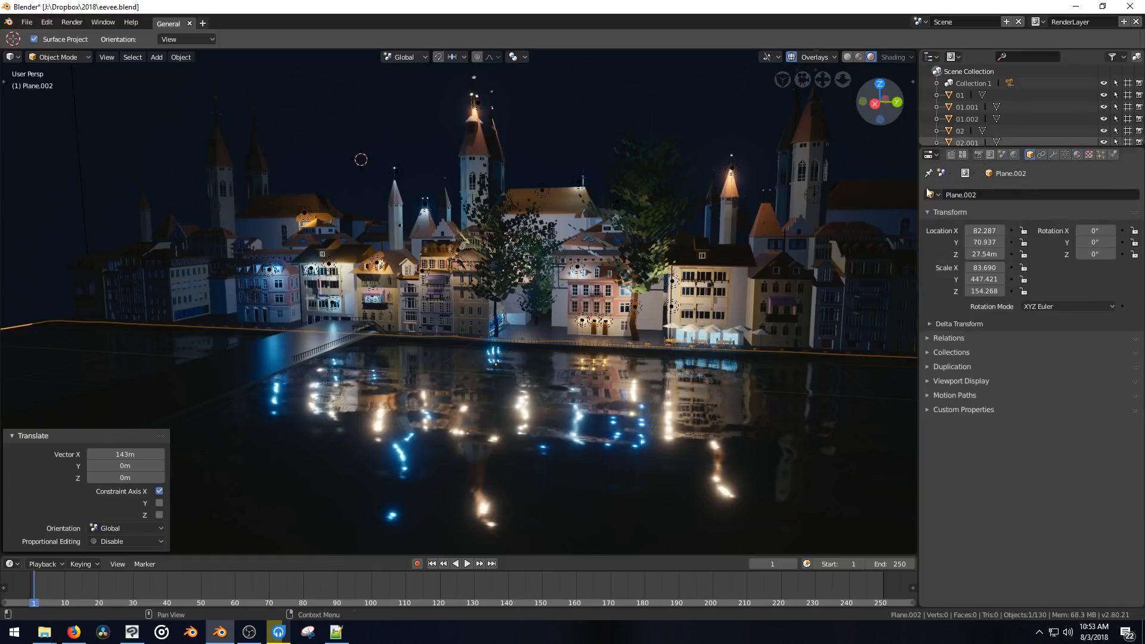
Add an Irradiance Volume light probe and move it by about -76.6 m in X, 178 m in Y and -125 m in Z.
mouse_move(681, 325)
middle_mouse_down()
mouse_move(653, 338)
mouse_move(675, 325)
middle_mouse_up()
scroll(676, 285, "up", 2)
middle_click_drag(676, 284, 587, 315)
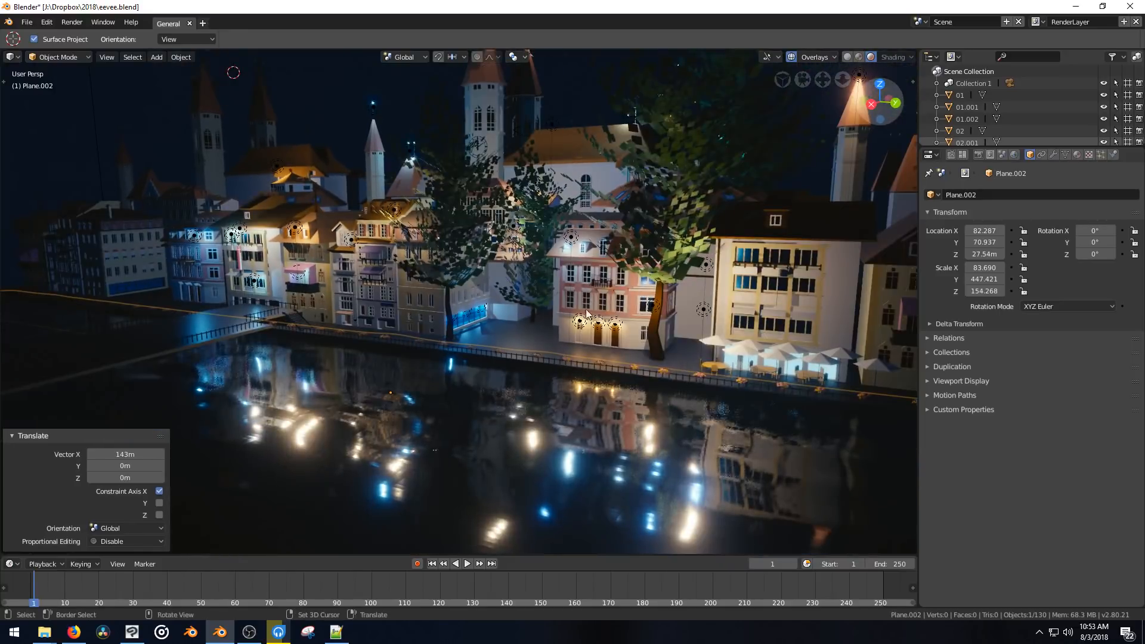
key("shift+a")
mouse_move(534, 455)
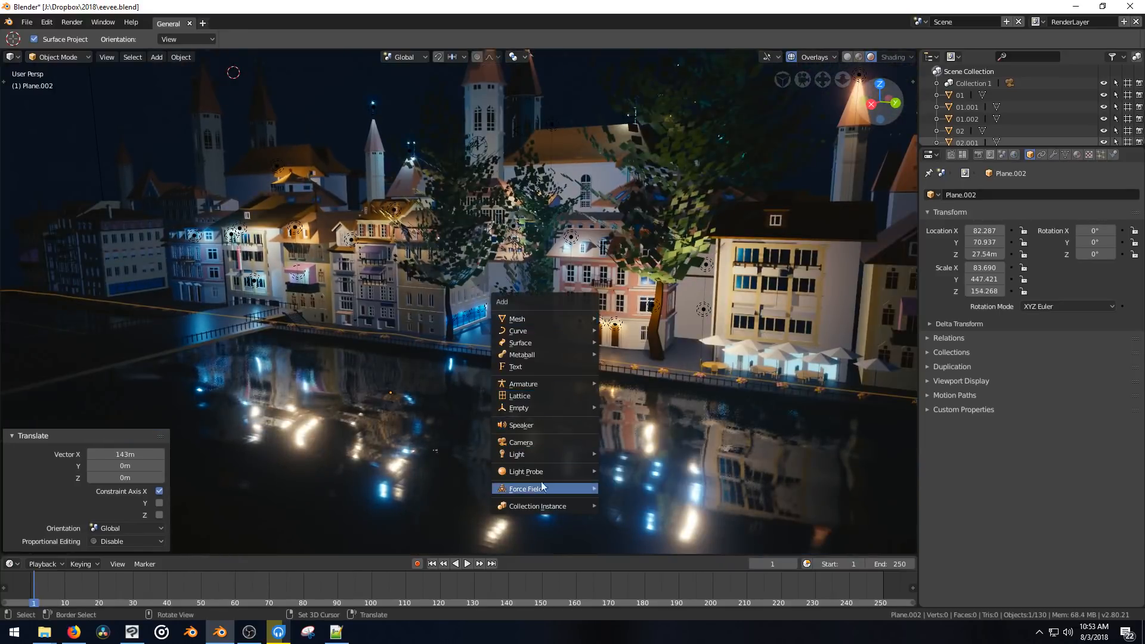
left_click(617, 497)
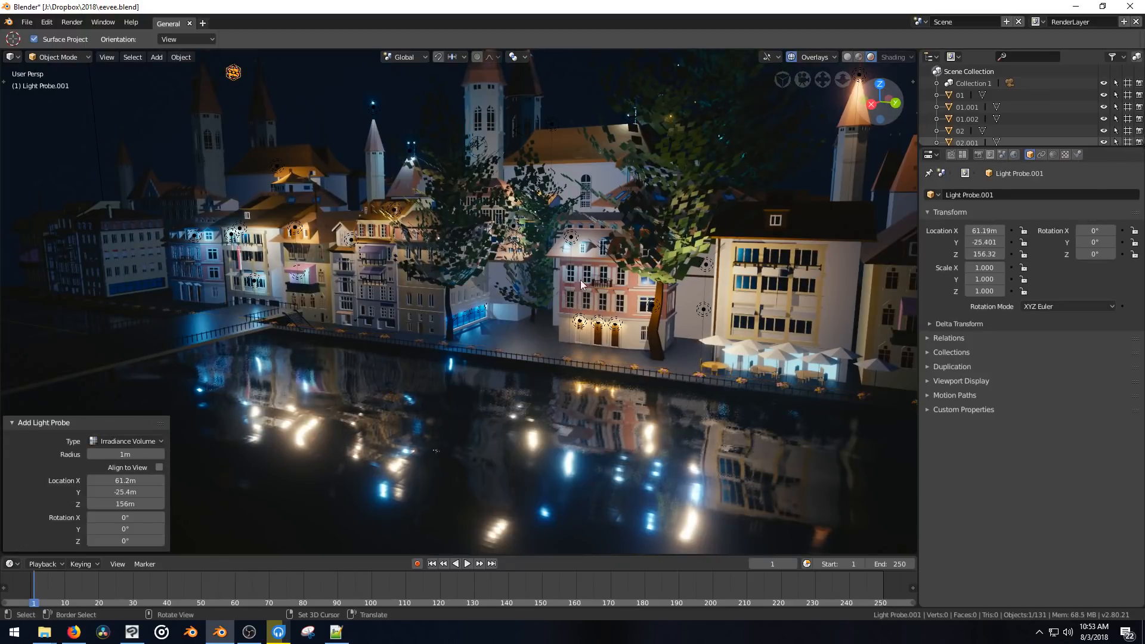
scroll(581, 281, "down", 5)
key("g")
left_click(556, 343)
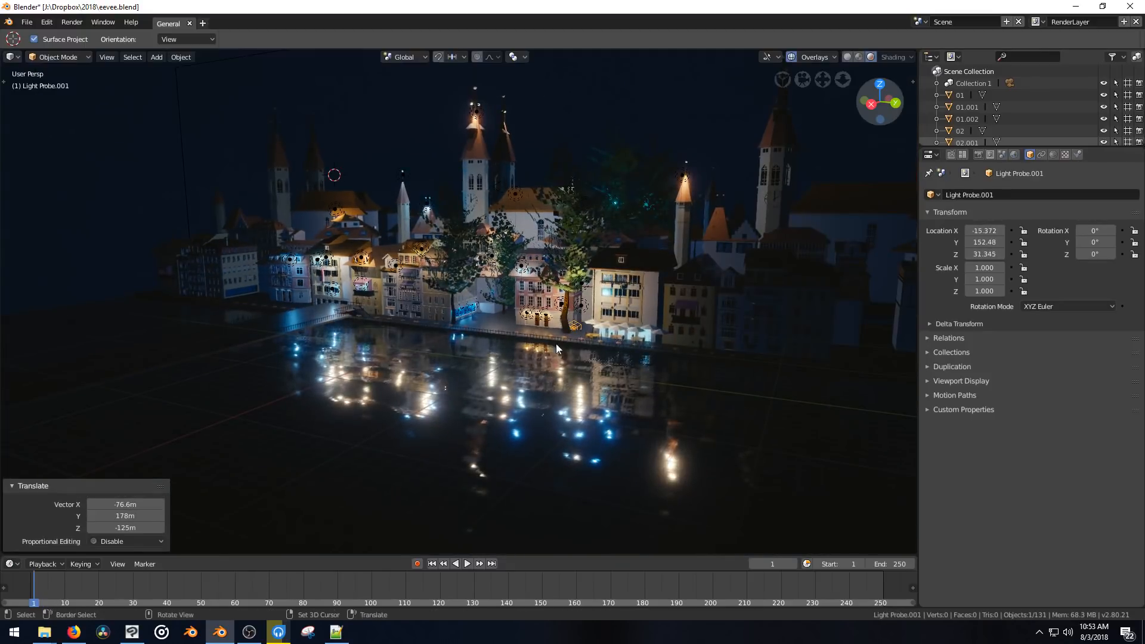
Scale the irradiance volume up to about 58.7 and move it by about -27.5 m, 33.8 m and 42.8 m in X, Y and Z.
key("s")
left_click(396, 368)
key("s")
left_click(707, 515)
key("g")
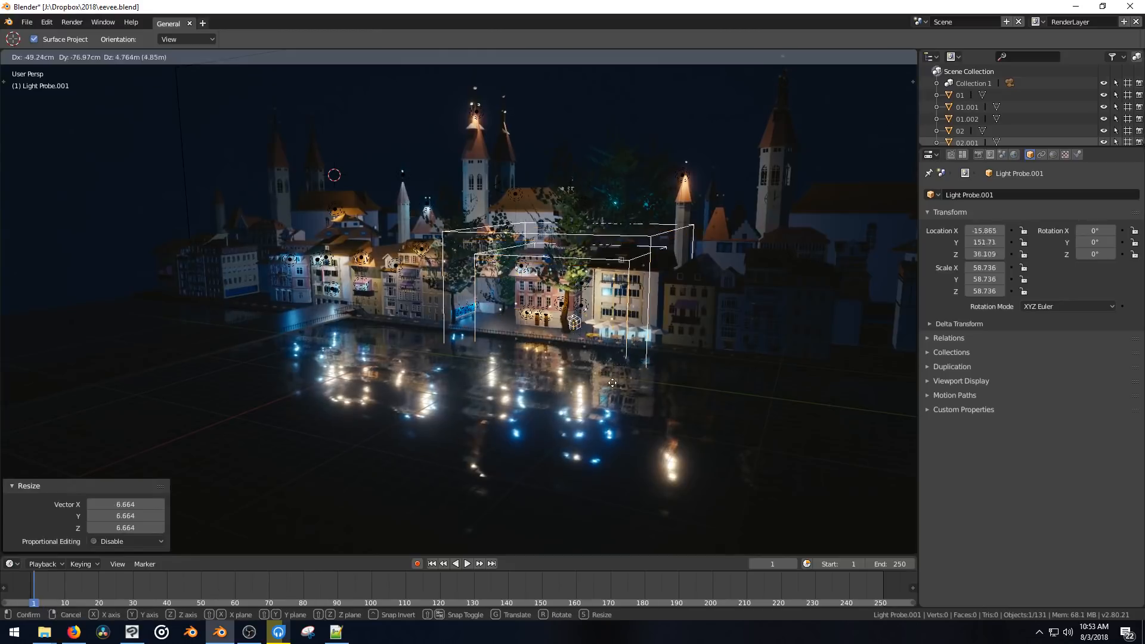
left_click(666, 348)
Move the irradiance volume about 31.3 m along the X axis around the riverside buildings.
scroll(663, 306, "up", 5)
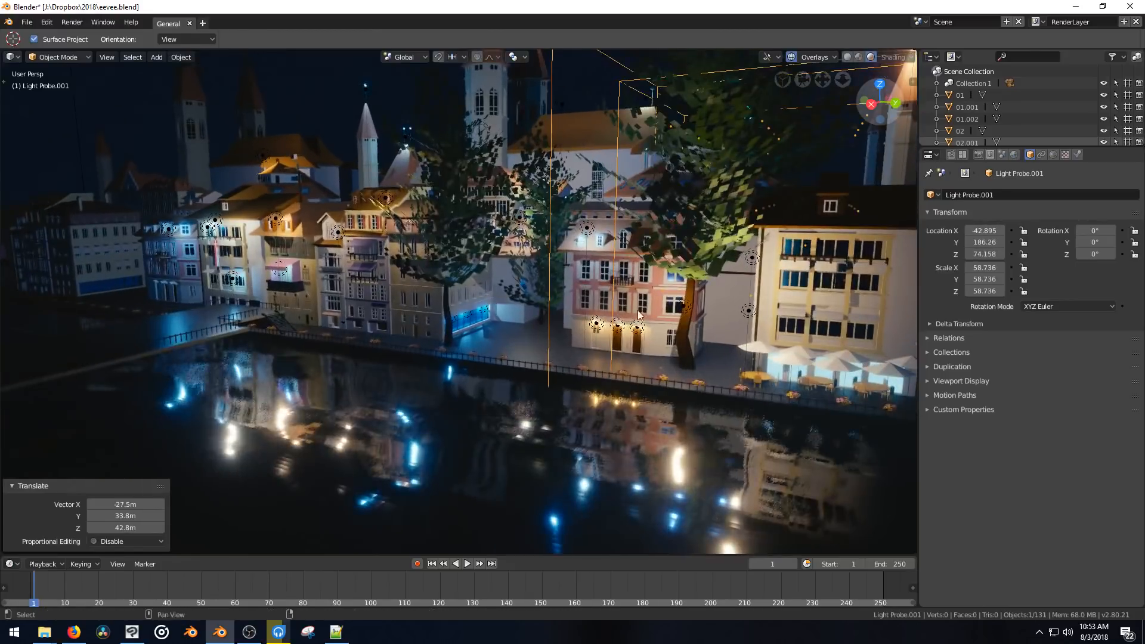
middle_click_drag(638, 310, 462, 320, "shift")
middle_click_drag(608, 355, 574, 352)
key("g")
key("x")
left_click(491, 375)
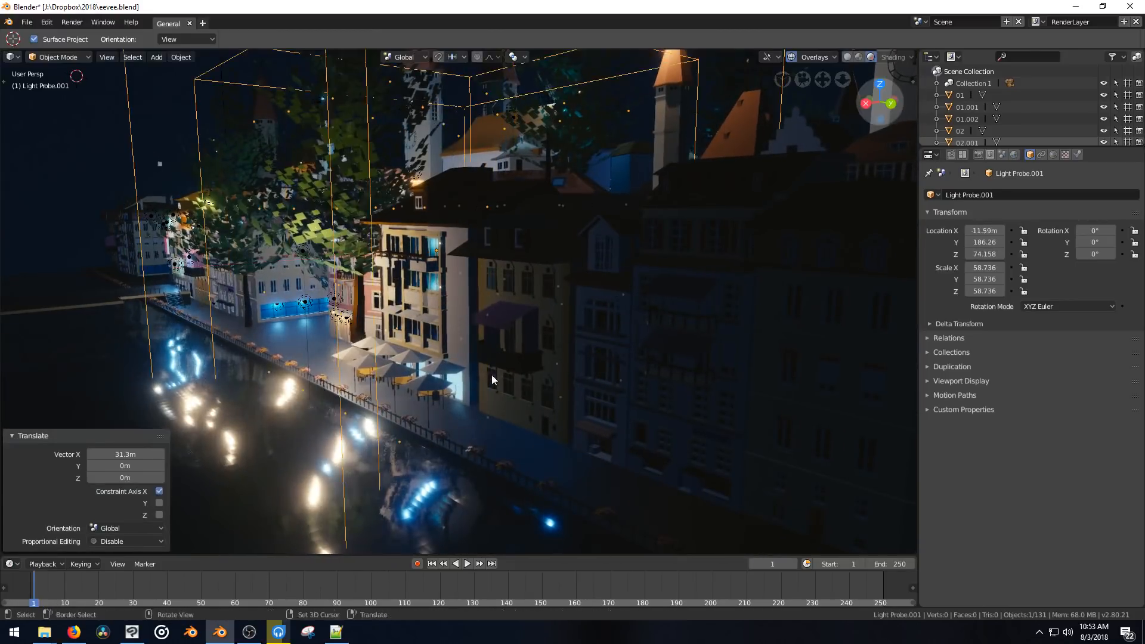
middle_click_drag(491, 375, 585, 364)
Enable Auto Bake in the scene's Indirect Lighting settings and bake the lighting.
left_click(1054, 155)
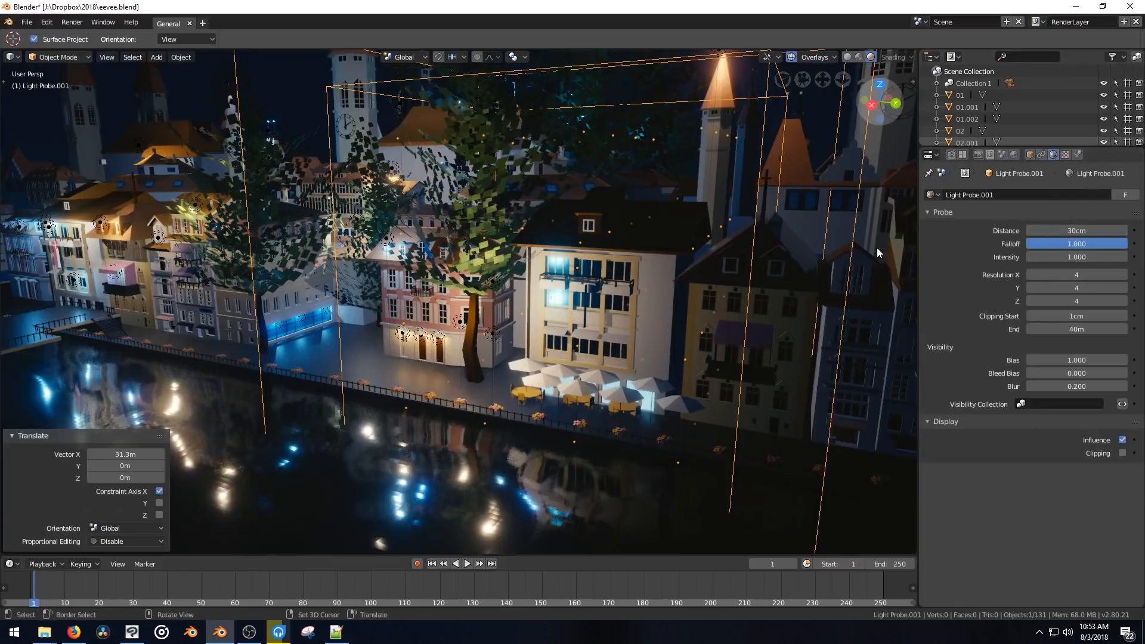
left_click(963, 155)
scroll(978, 234, "down", 8)
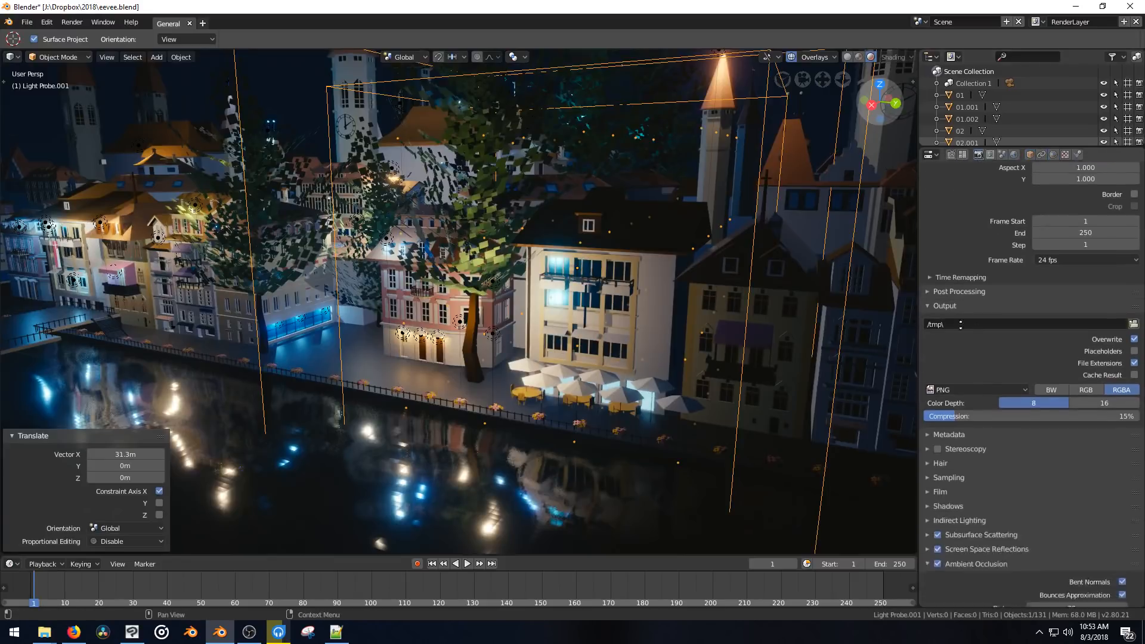
left_click(929, 412)
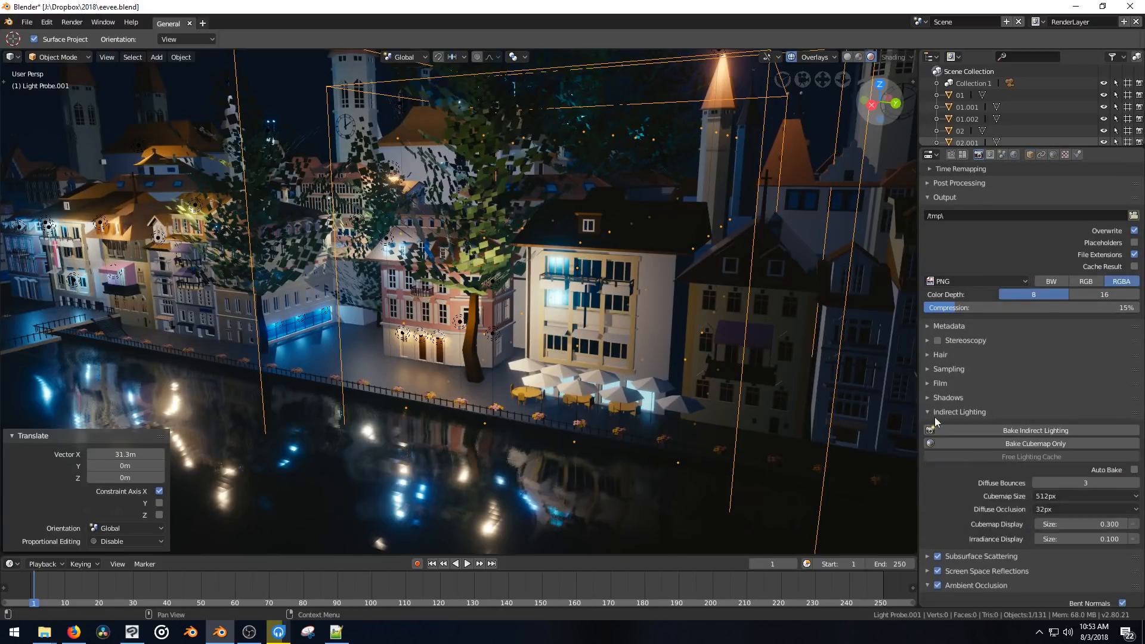
scroll(928, 334, "down", 3)
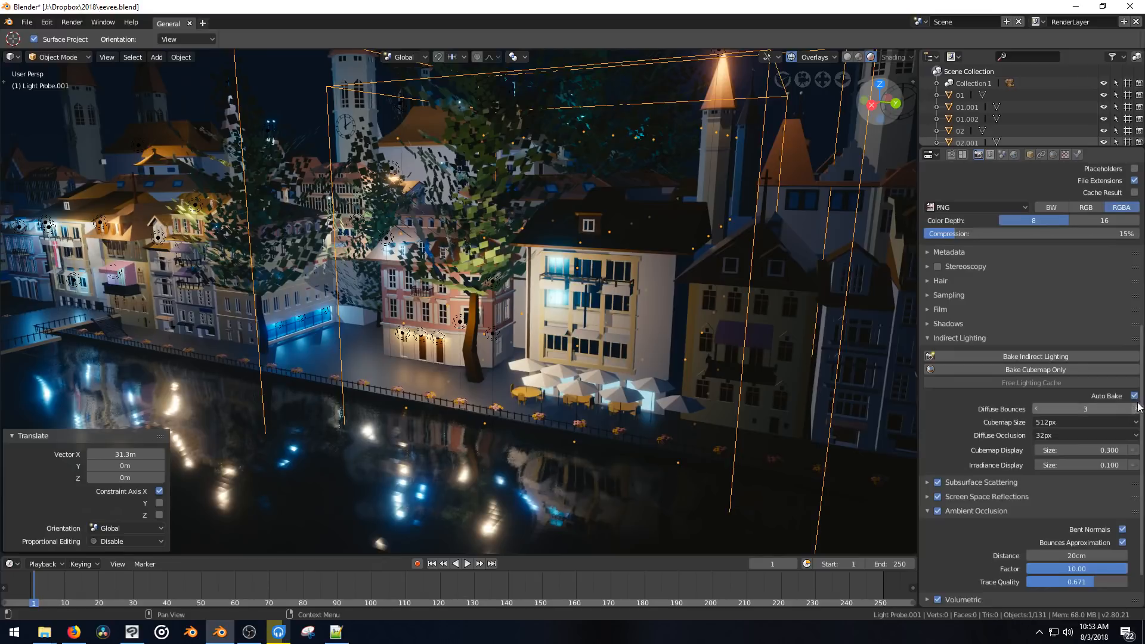
left_click(1006, 371)
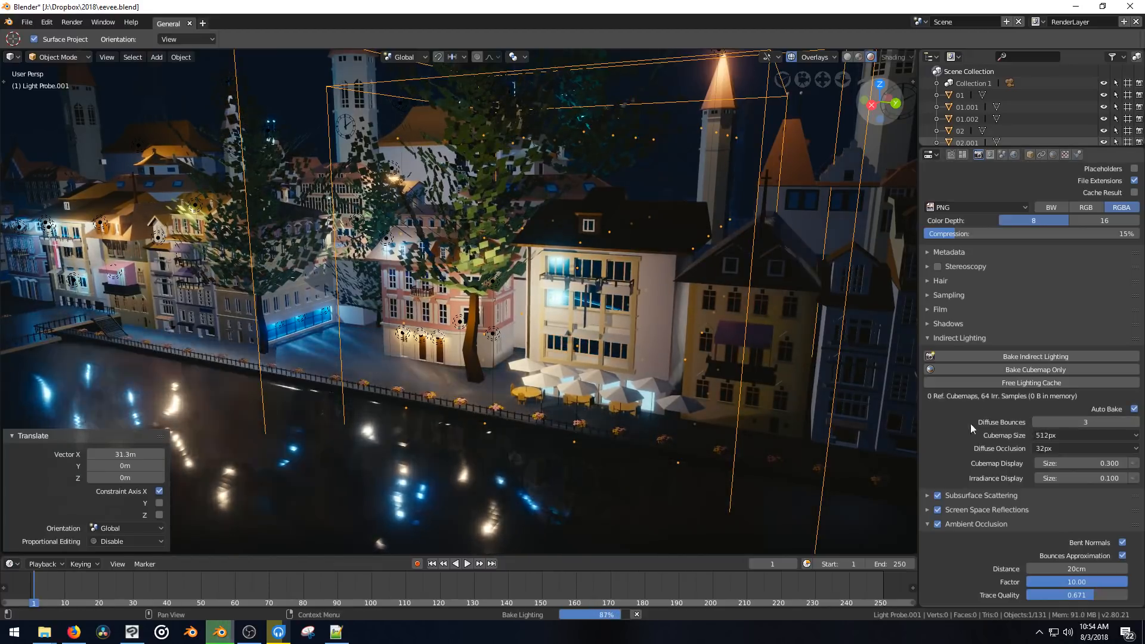
Set Diffuse Bounces to 1 and move the irradiance volume by about -9.2 m, 13.7 m and 1.63 m in X, Y and Z.
mouse_move(783, 349)
middle_mouse_down()
mouse_move(766, 339)
mouse_move(782, 351)
middle_mouse_up()
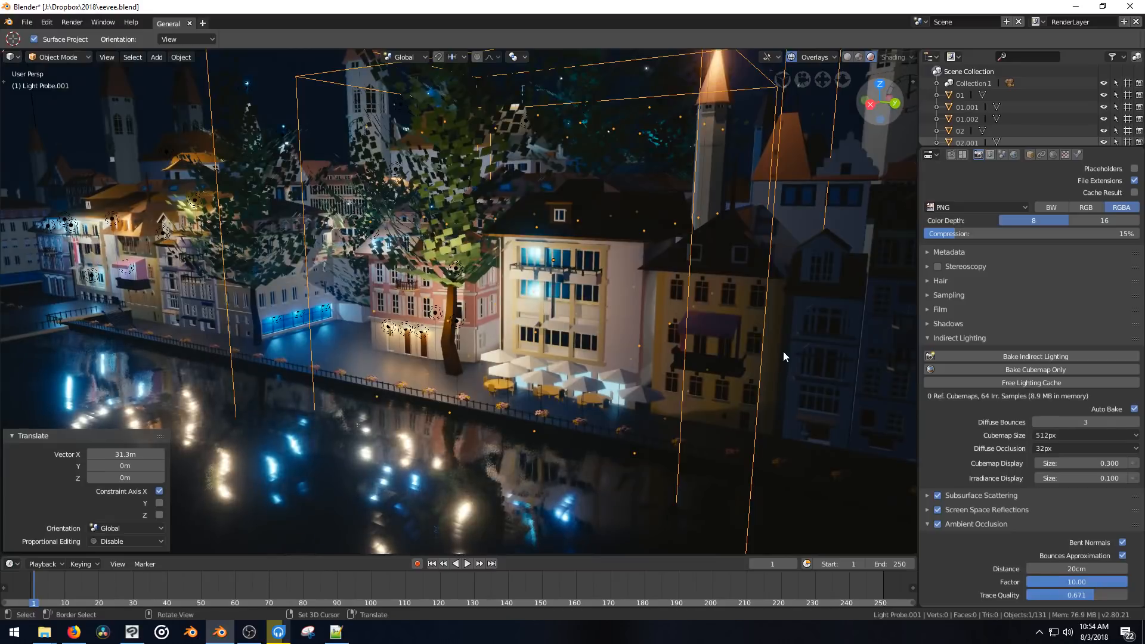
left_click(1036, 423)
left_click(699, 360)
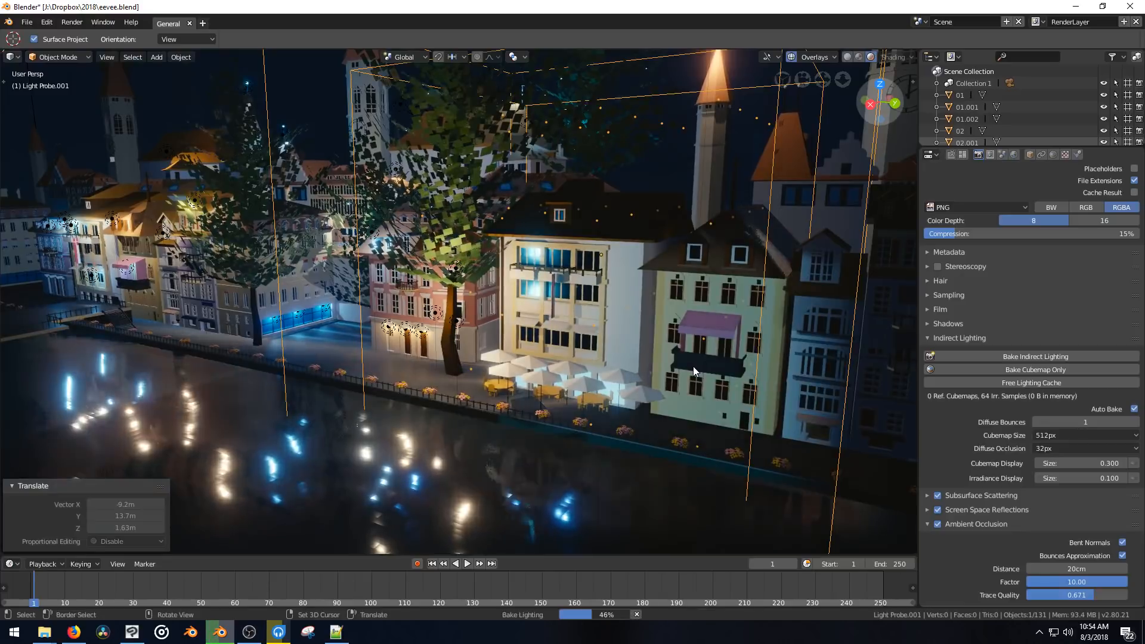
Inspect the baked lighting on the buildings, try the irradiance volume about 73.1 m further along the X axis, and delete it.
scroll(686, 388, "down", 2)
mouse_move(683, 392)
middle_mouse_down()
mouse_move(725, 392)
mouse_move(672, 382)
middle_mouse_up()
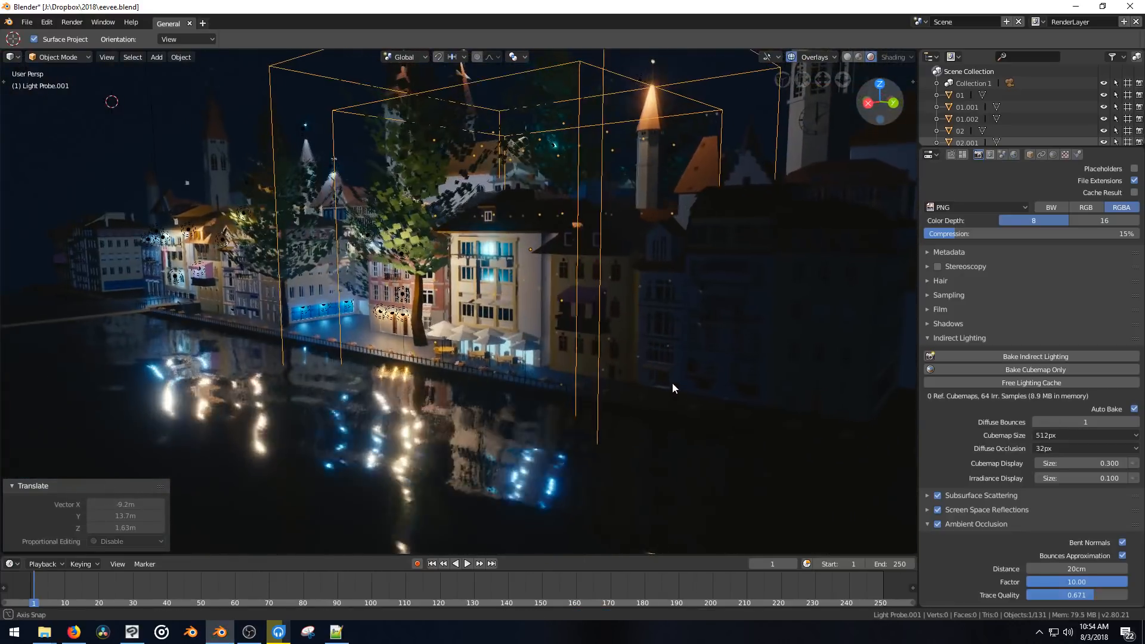
scroll(567, 256, "up", 5)
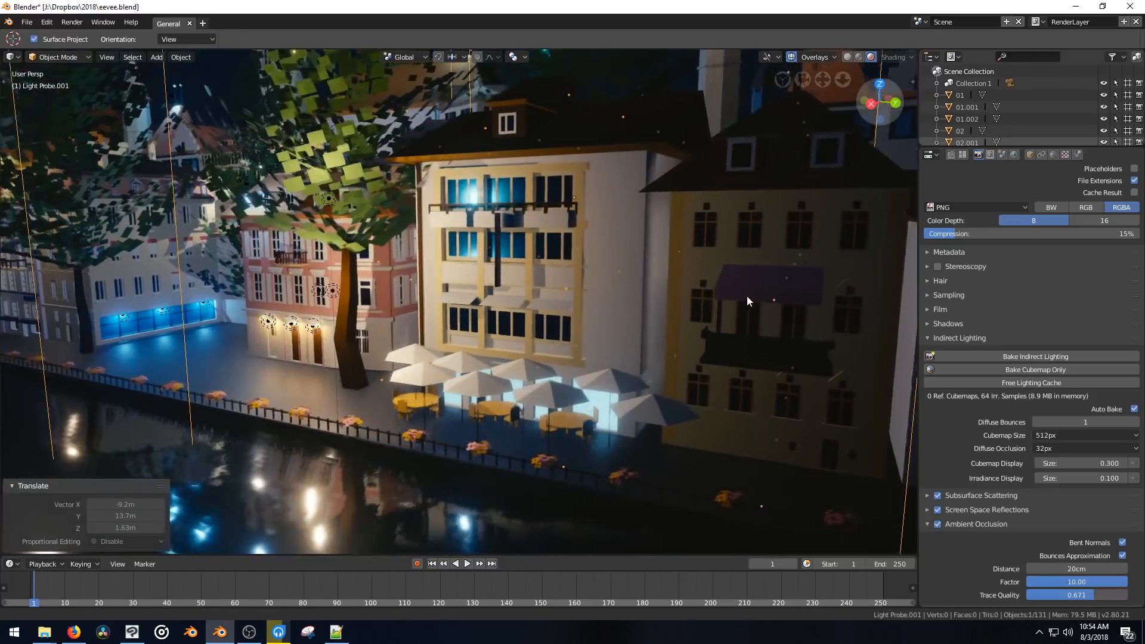
middle_click_drag(746, 295, 742, 302, "shift")
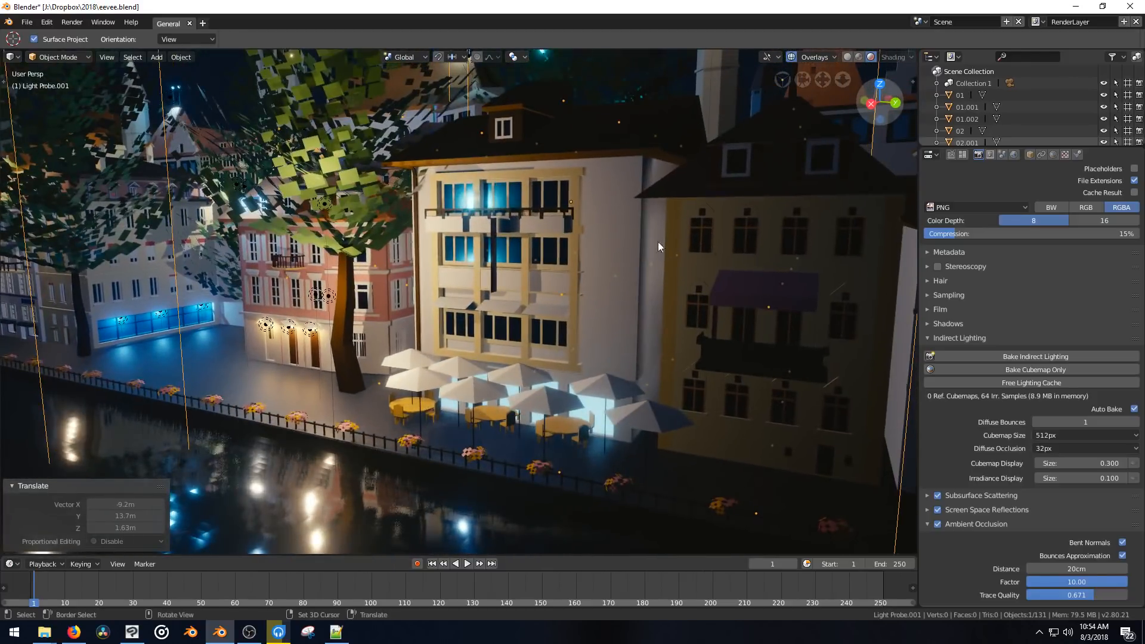
scroll(656, 346, "down", 6)
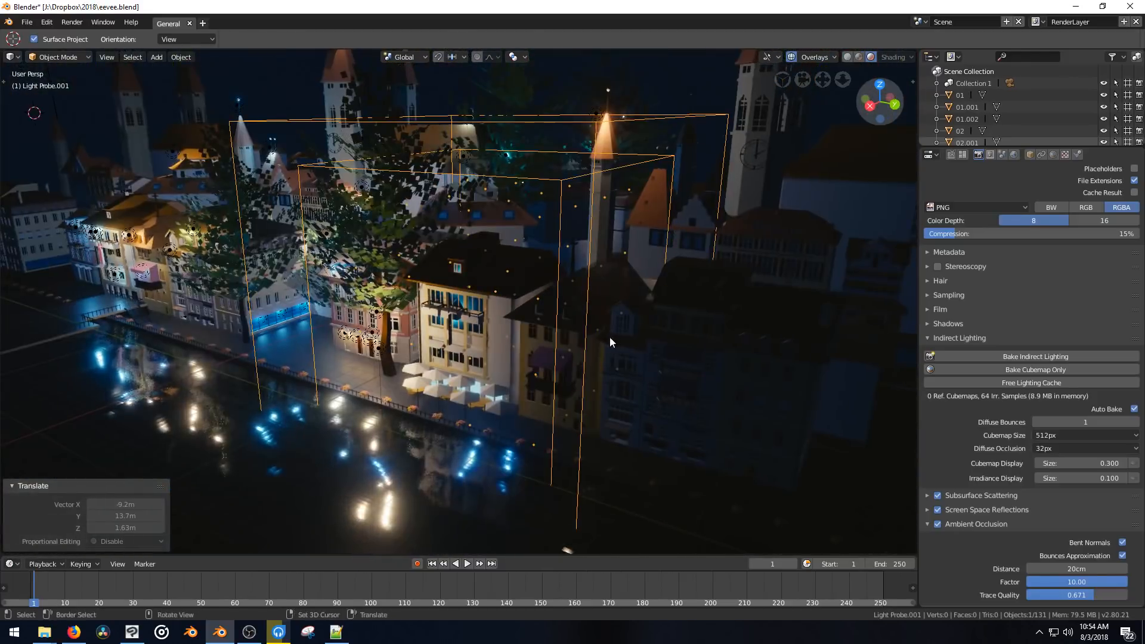
key("g")
key("x")
left_click(564, 386)
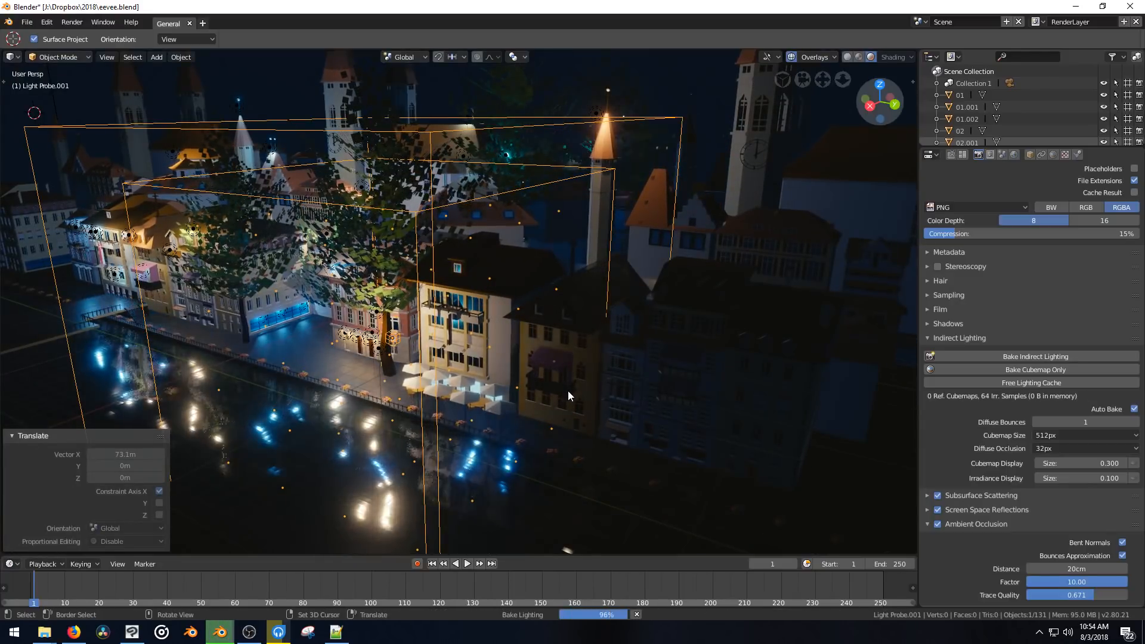
middle_click_drag(568, 391, 597, 378)
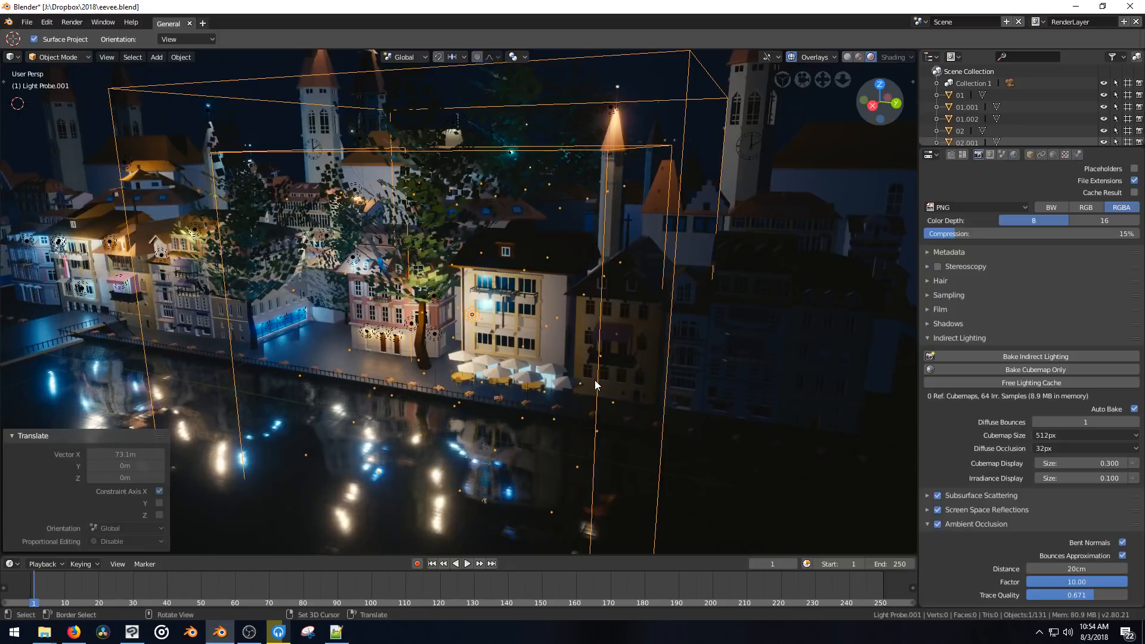
key("x")
left_click(581, 381)
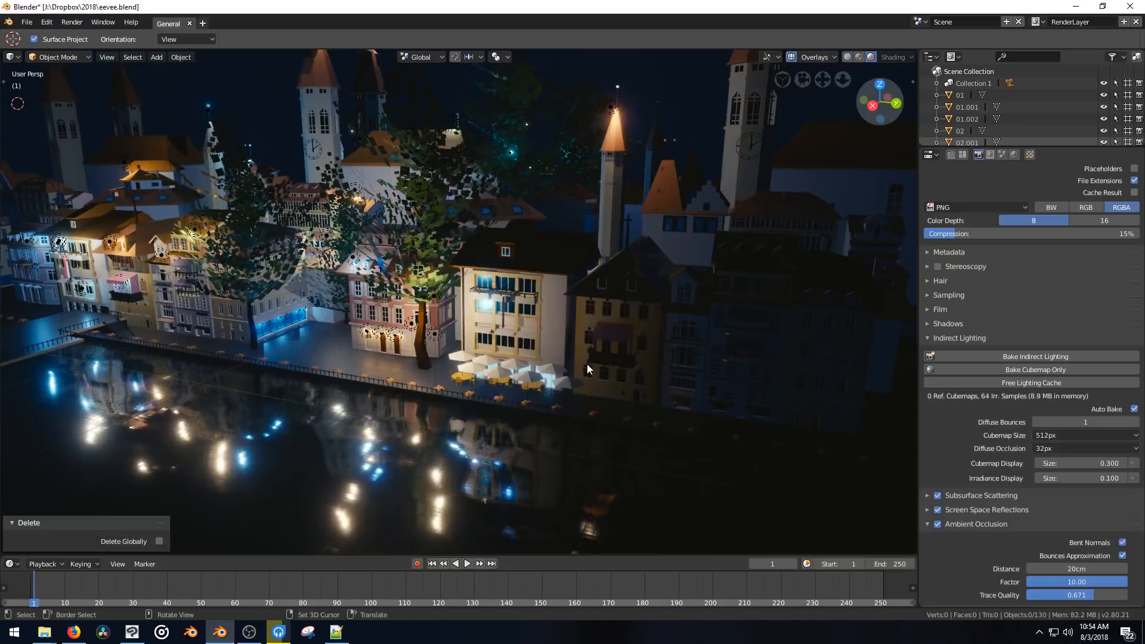
Select the point light beside the tree trunk at the pink building and enable Contact Shadows for it.
scroll(596, 314, "up", 3)
scroll(596, 313, "up", 2)
scroll(558, 352, "down", 3)
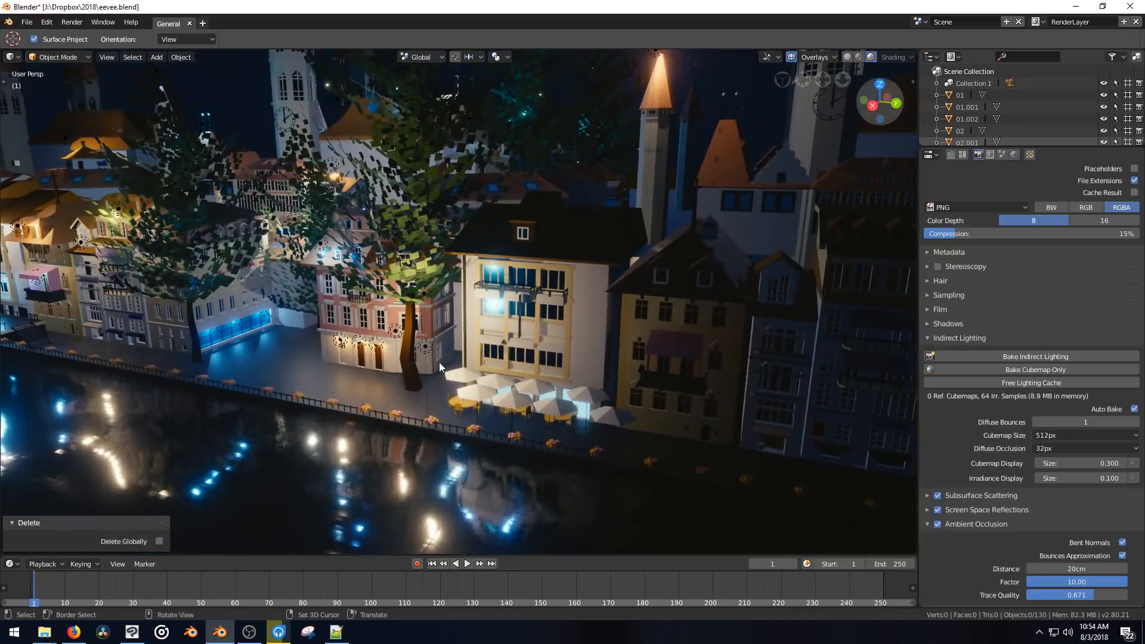
left_click(426, 346)
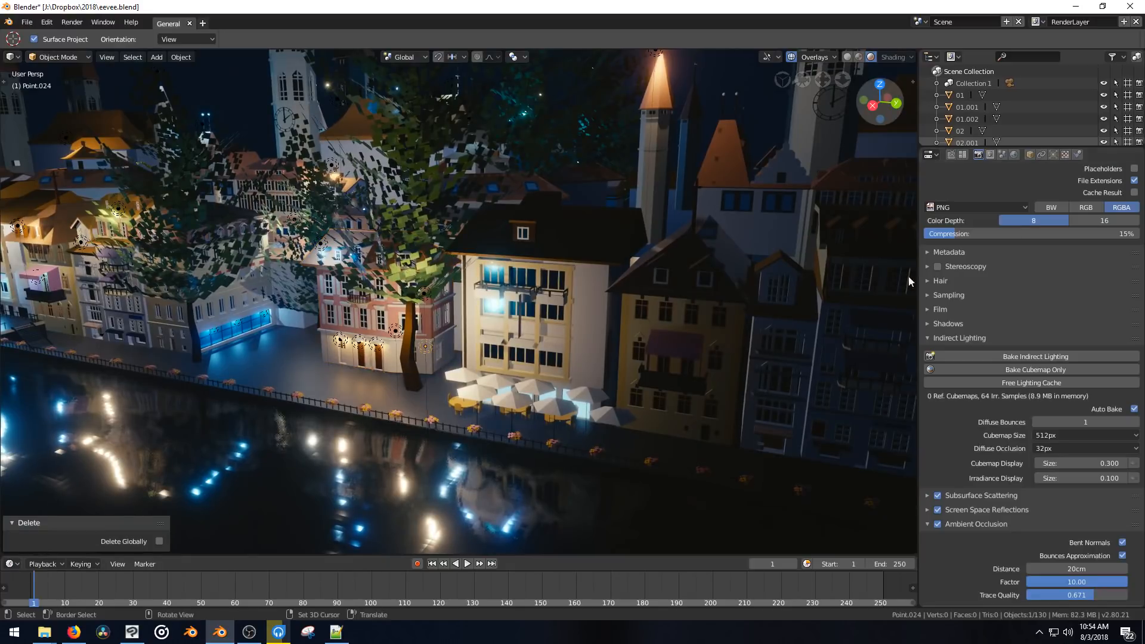
left_click(1053, 154)
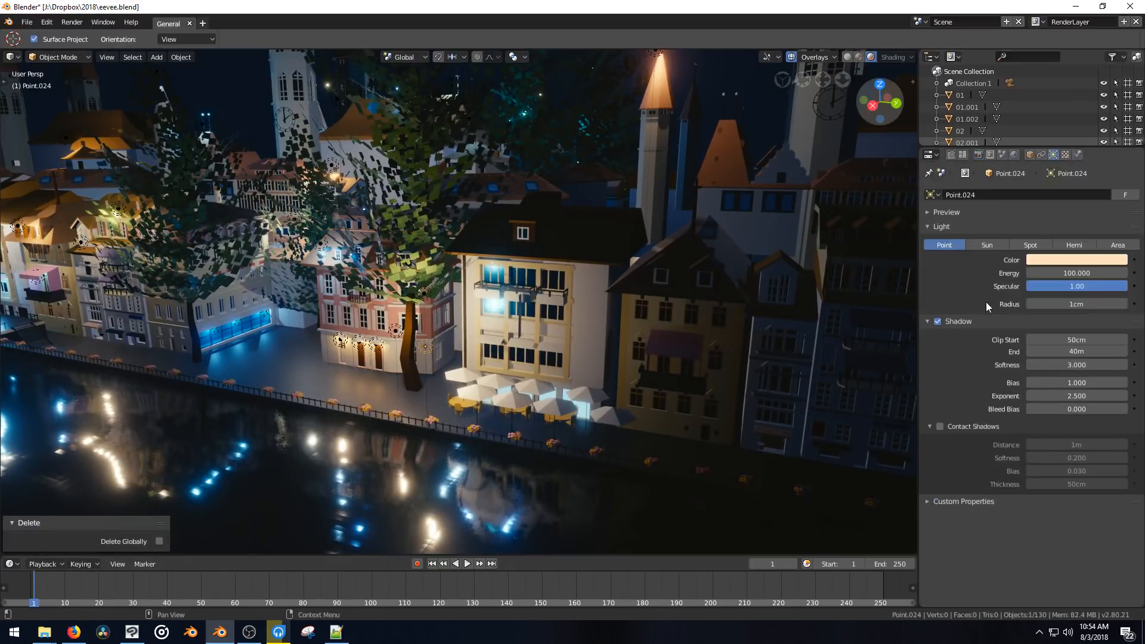
left_click(941, 425)
left_click(943, 427)
left_click(945, 424)
left_click(943, 425)
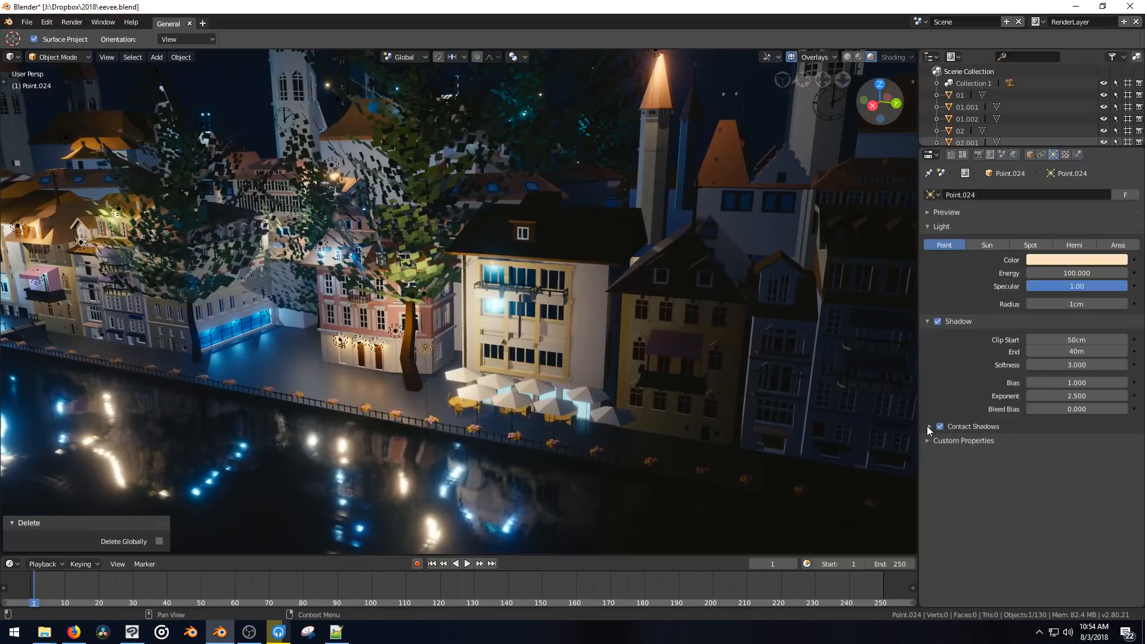
Set the point light's Contact Shadows distance to 100 m.
left_click(928, 426)
left_click(1053, 440)
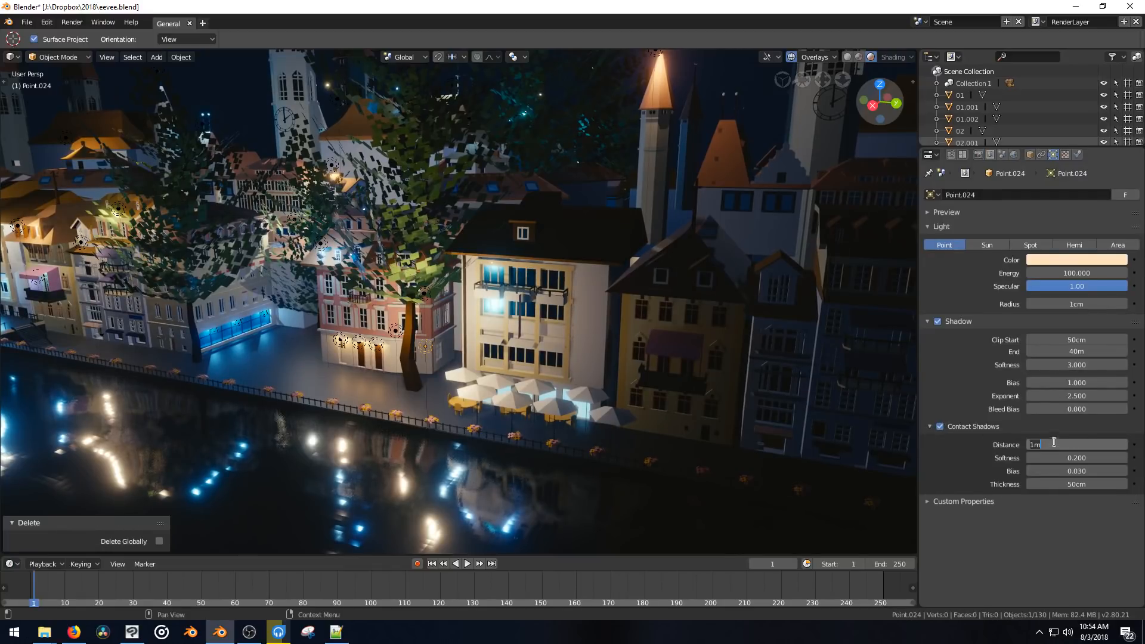
key("Return")
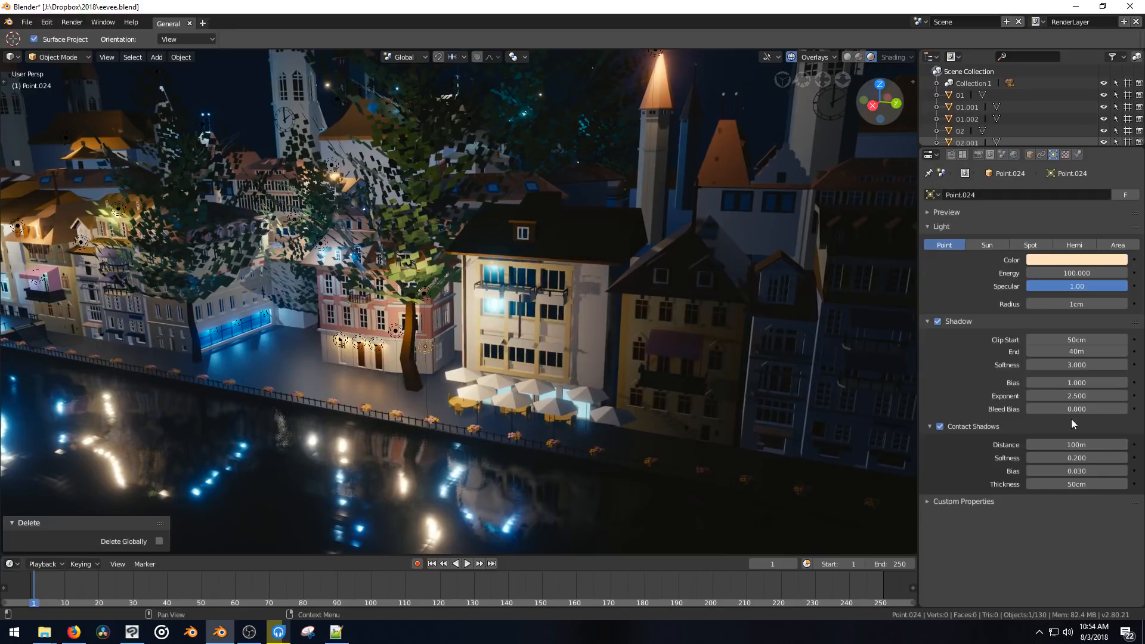
left_click(1053, 445)
left_click(1055, 443)
Set the point light's shadow clip end to 80 m and review the building facades.
left_click(1069, 352)
left_click(1070, 353)
type("80m")
key("Return")
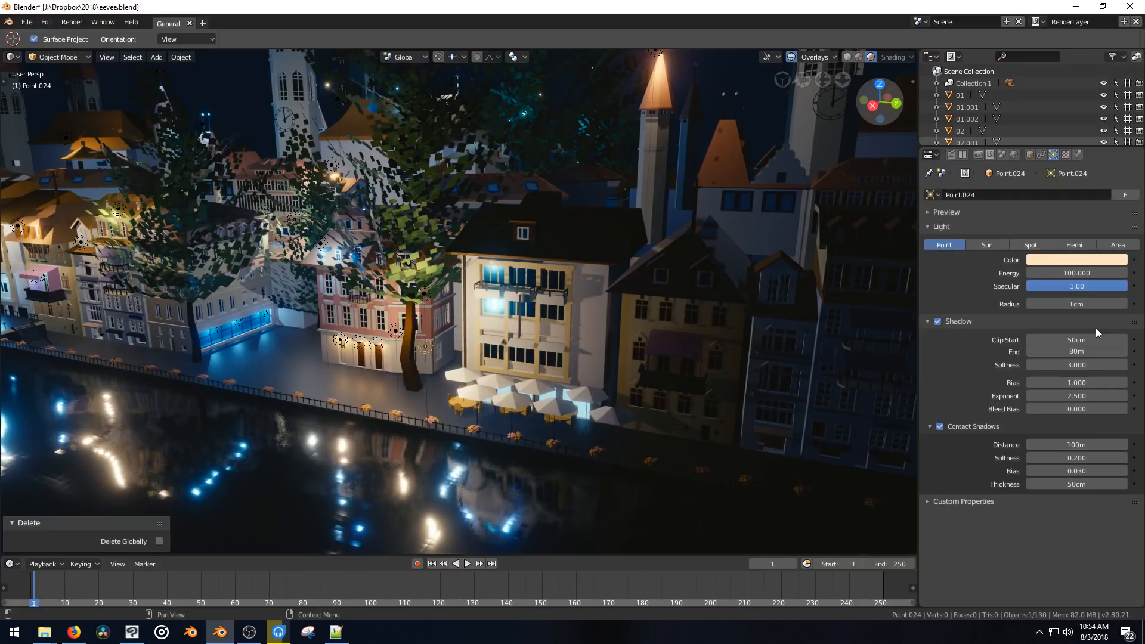
middle_click_drag(442, 356, 520, 302)
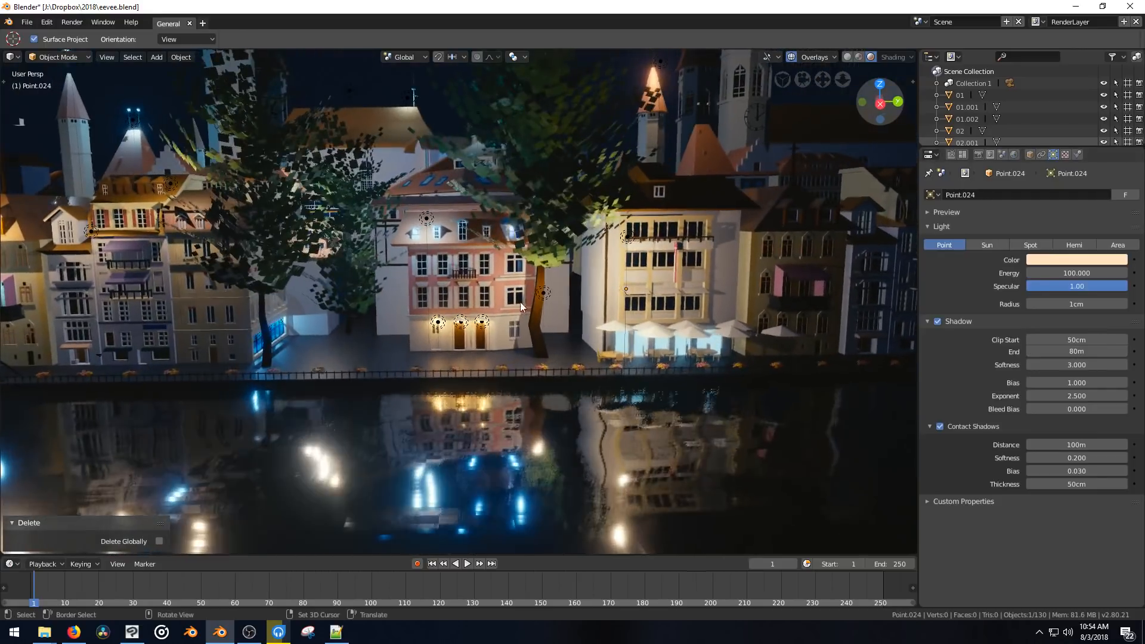
Select all lights by type and try reapplying Contact Shadows with a 100 m distance to the whole selection.
middle_click_drag(607, 298, 542, 317)
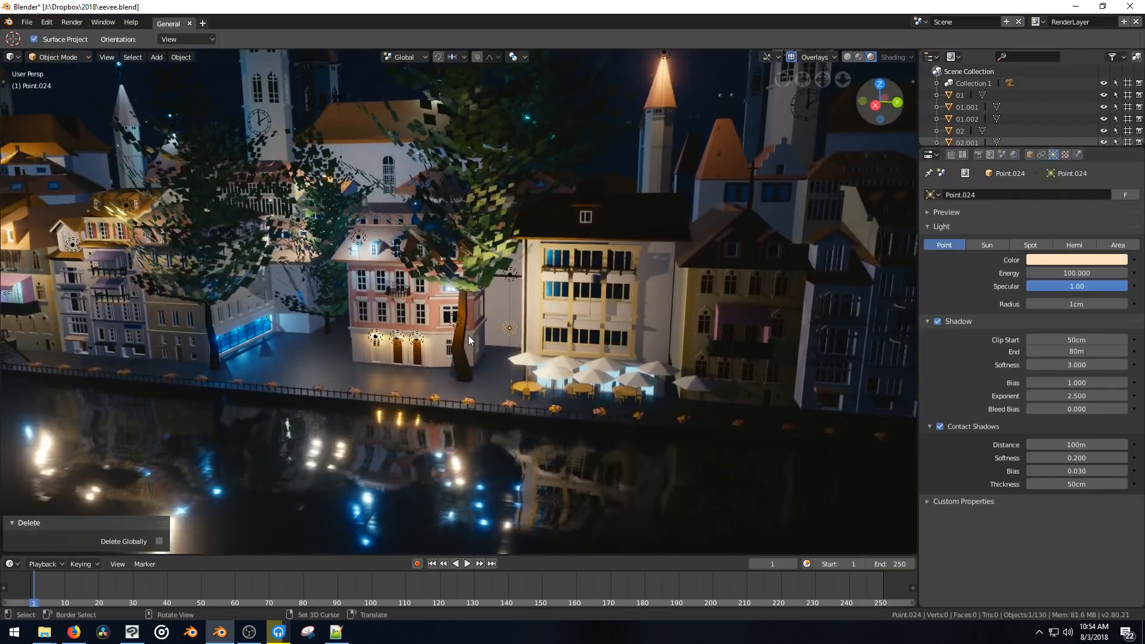
key("ctrl+Tab")
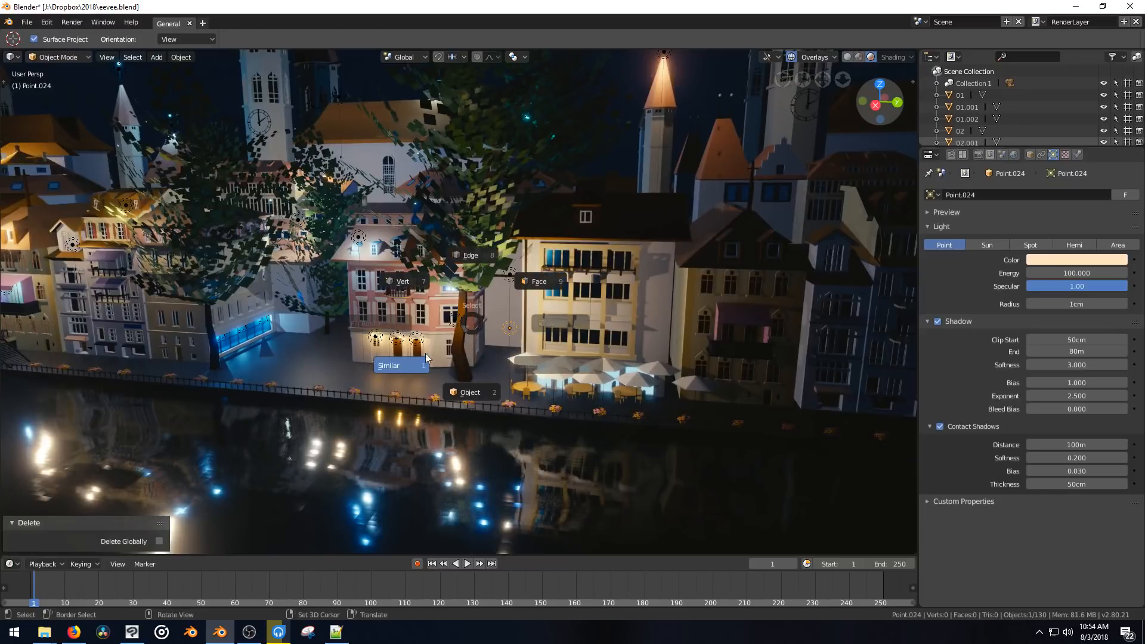
left_click(413, 367)
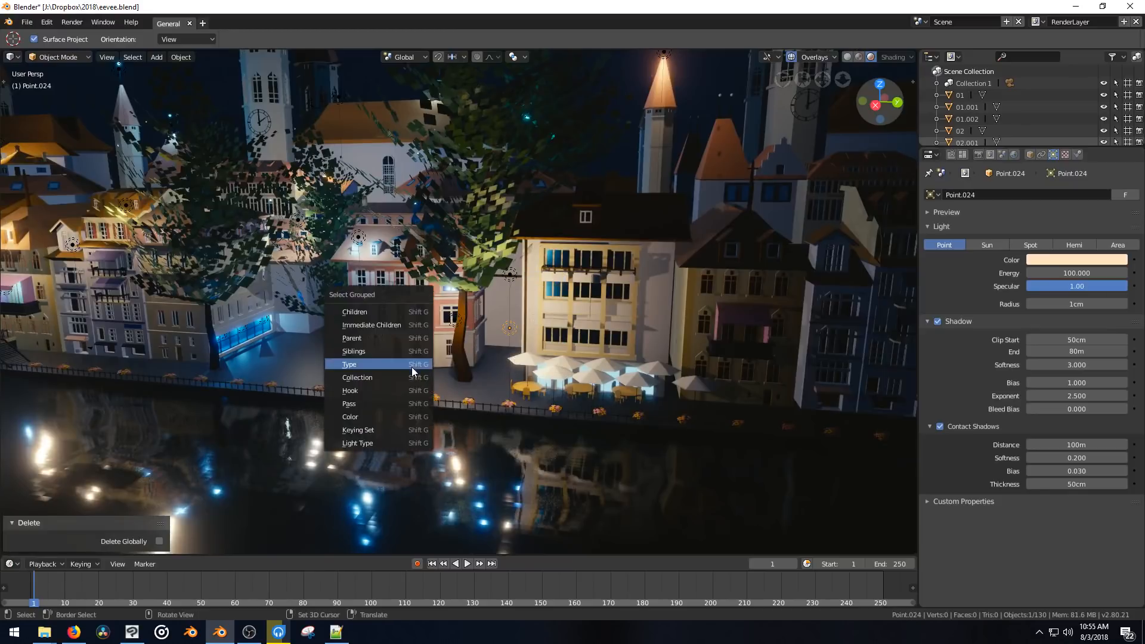
left_click(408, 365)
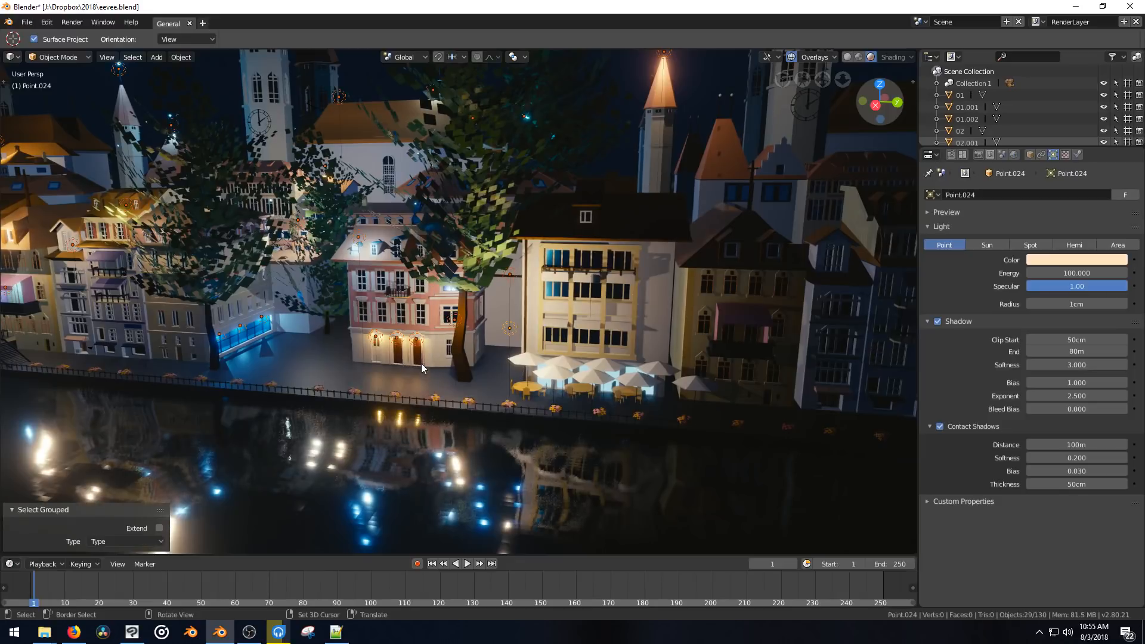
middle_click_drag(446, 352, 468, 356)
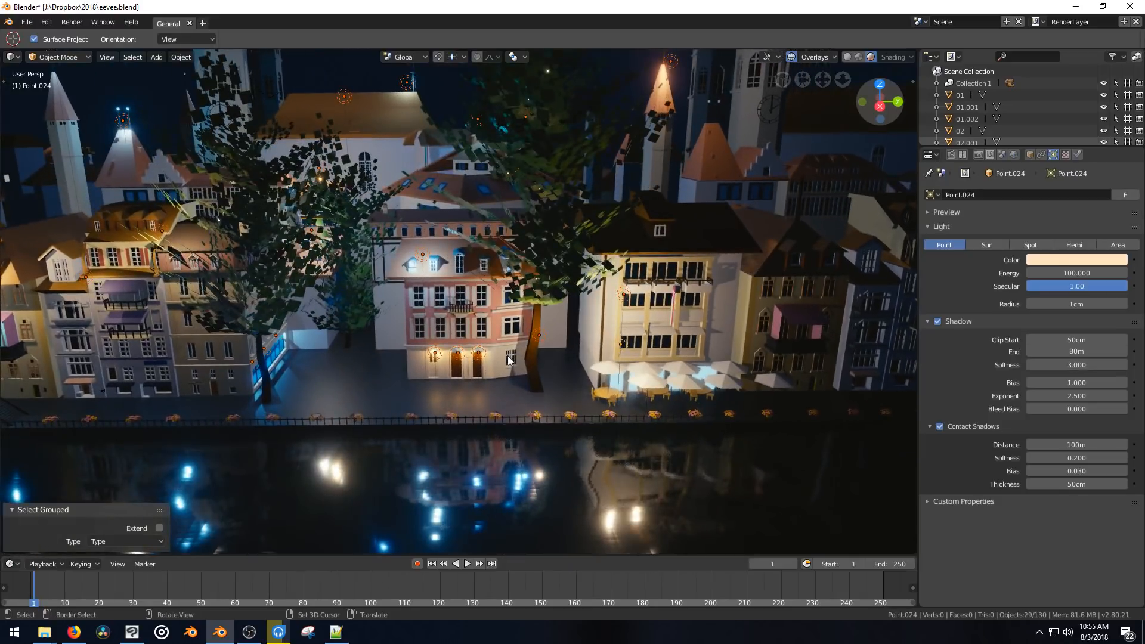
left_click(940, 426)
left_click(939, 426)
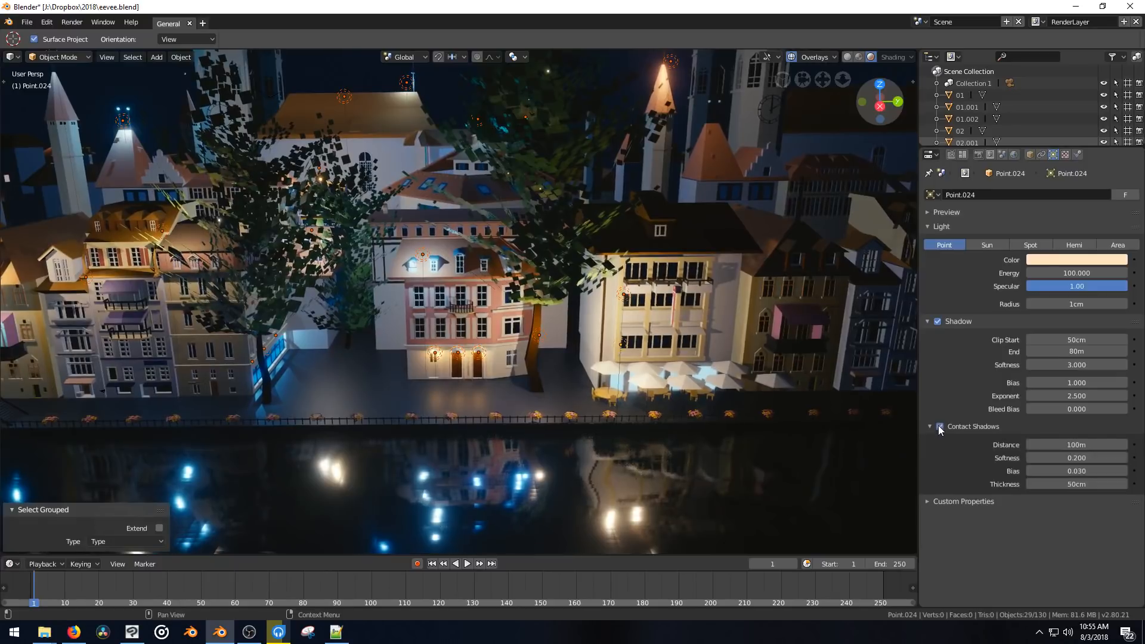
left_click(1057, 445)
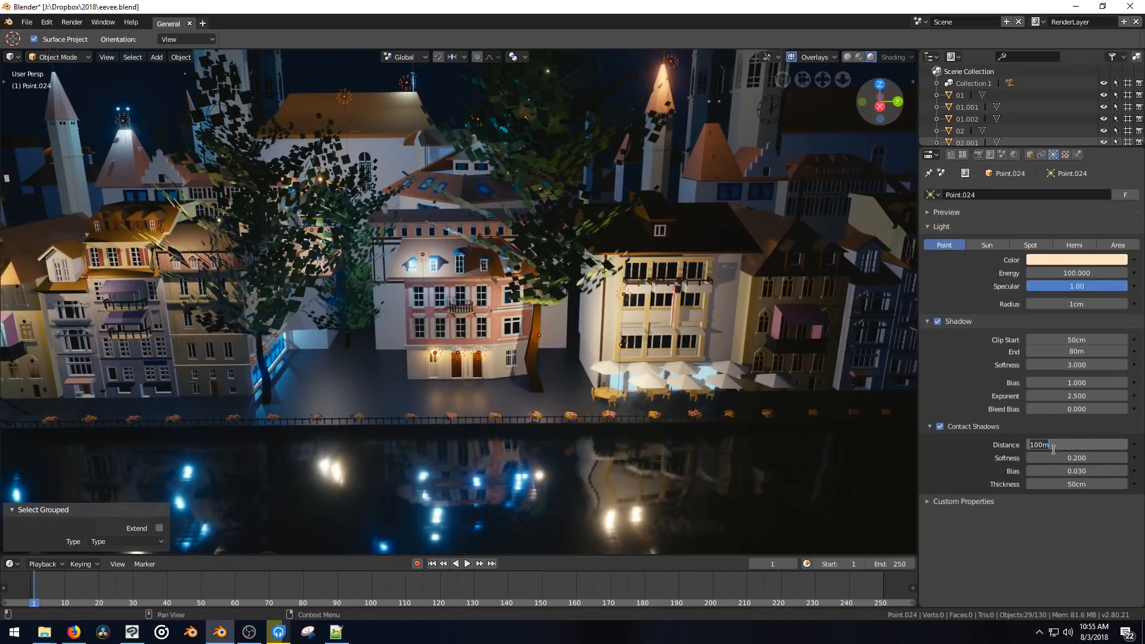
key("Return")
Select the point light beside the tree trunk at the pink building and enable its Contact Shadows.
left_click(539, 339)
left_click(539, 338)
left_click(539, 338)
left_click(539, 338)
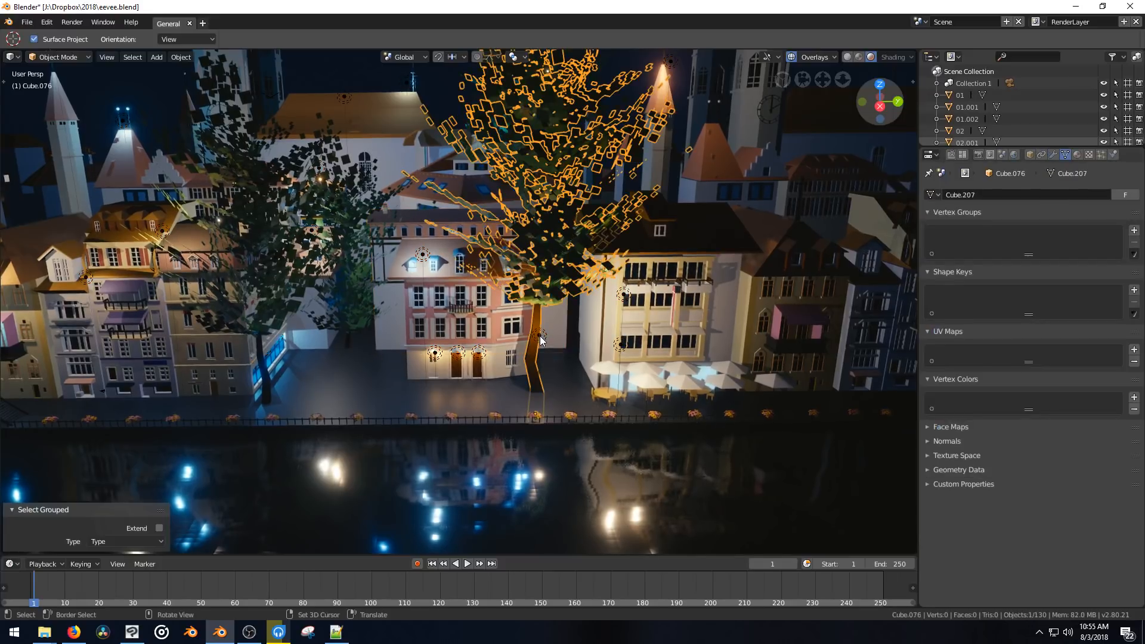
left_click(539, 338)
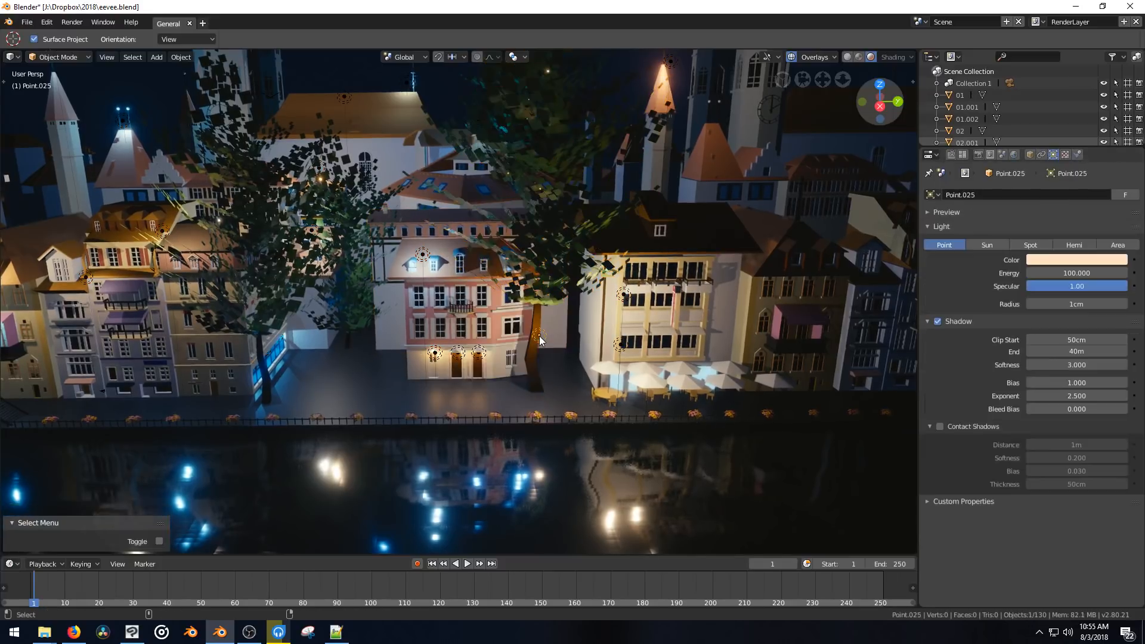
left_click(940, 427)
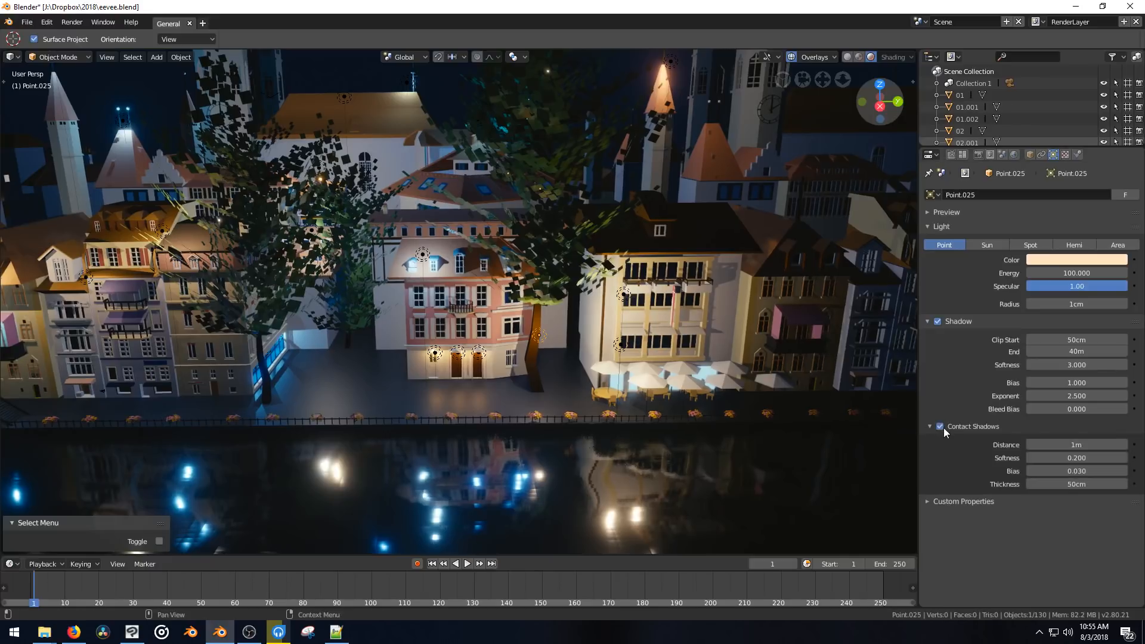
Select point light Point.024 at the cream building's facade and extend the selection to all objects of the same type.
left_click(620, 345)
left_click(620, 345)
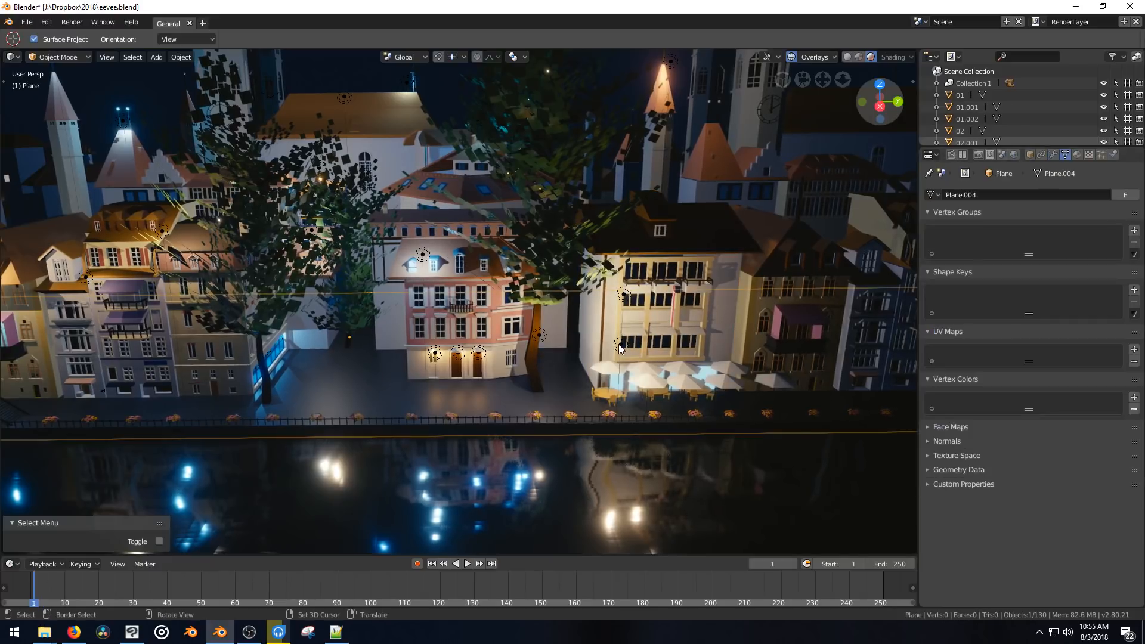
left_click(619, 345)
left_click(619, 345)
left_click(620, 346, "alt")
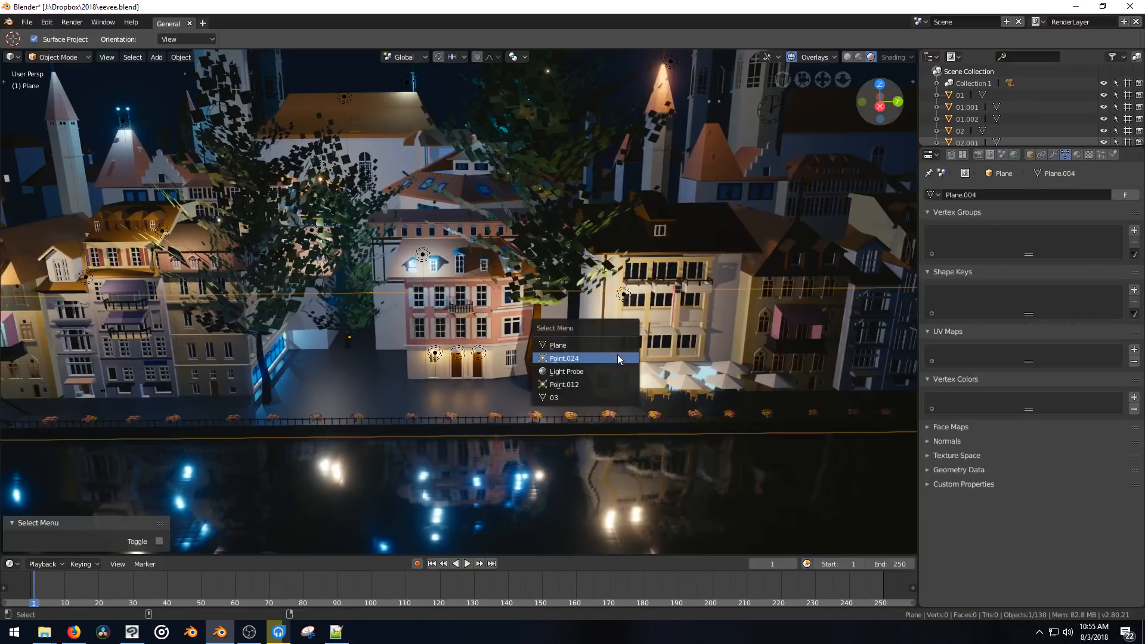
left_click(617, 354)
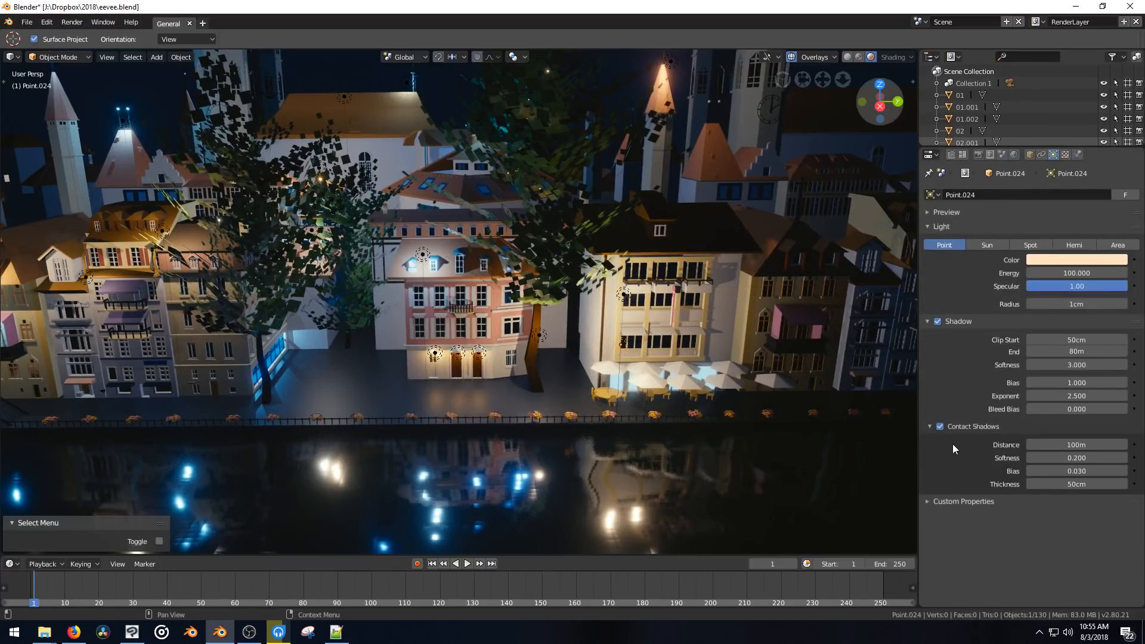
key("shift+g")
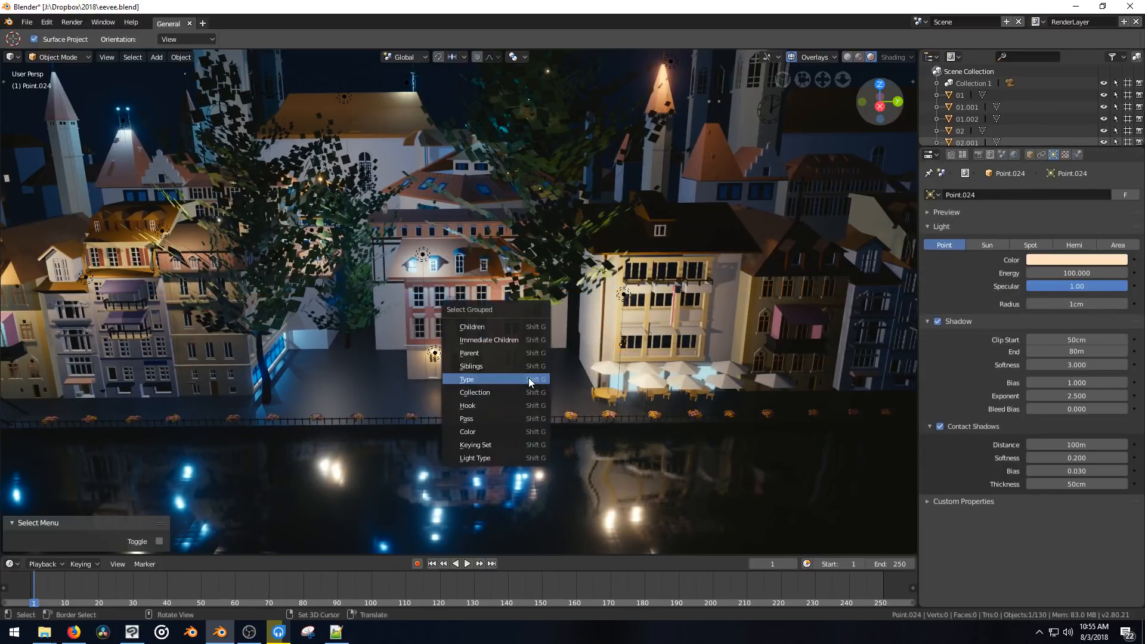
left_click(528, 379)
Compare the building facades with the active light's Contact Shadows and Shadow options switched off and on.
middle_click_drag(595, 318, 570, 328)
left_click(940, 426)
left_click(940, 427)
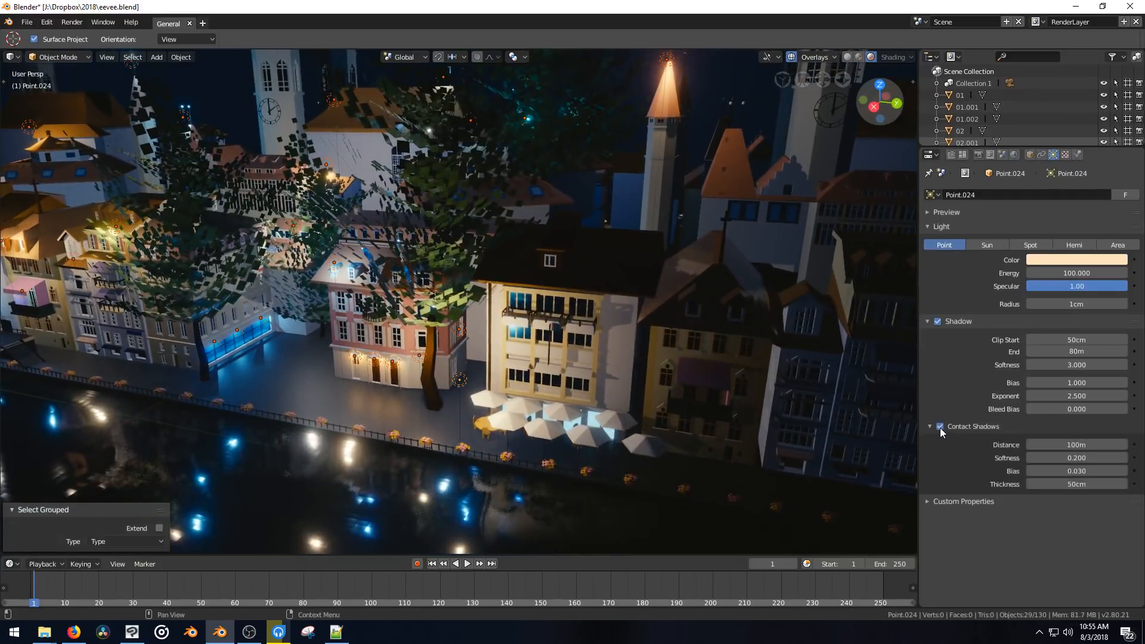
left_click(940, 427)
left_click(939, 426)
left_click(938, 321)
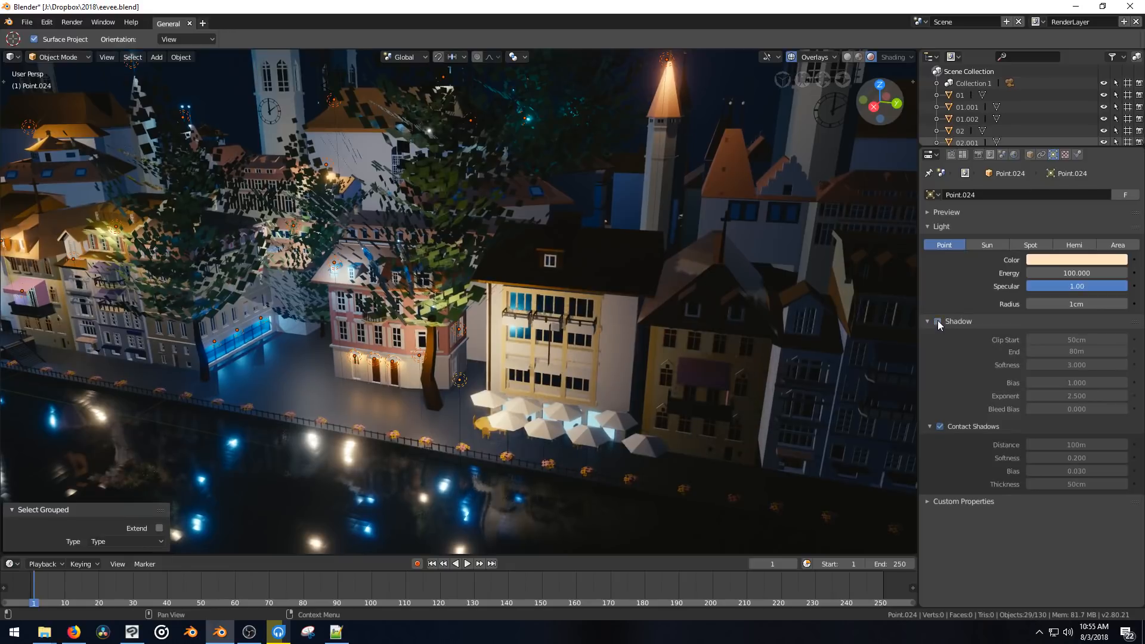
left_click(939, 320)
left_click(938, 320)
left_click(939, 321)
Set the active point light's Contact Shadows thickness to about 2.21 m.
left_click(941, 426)
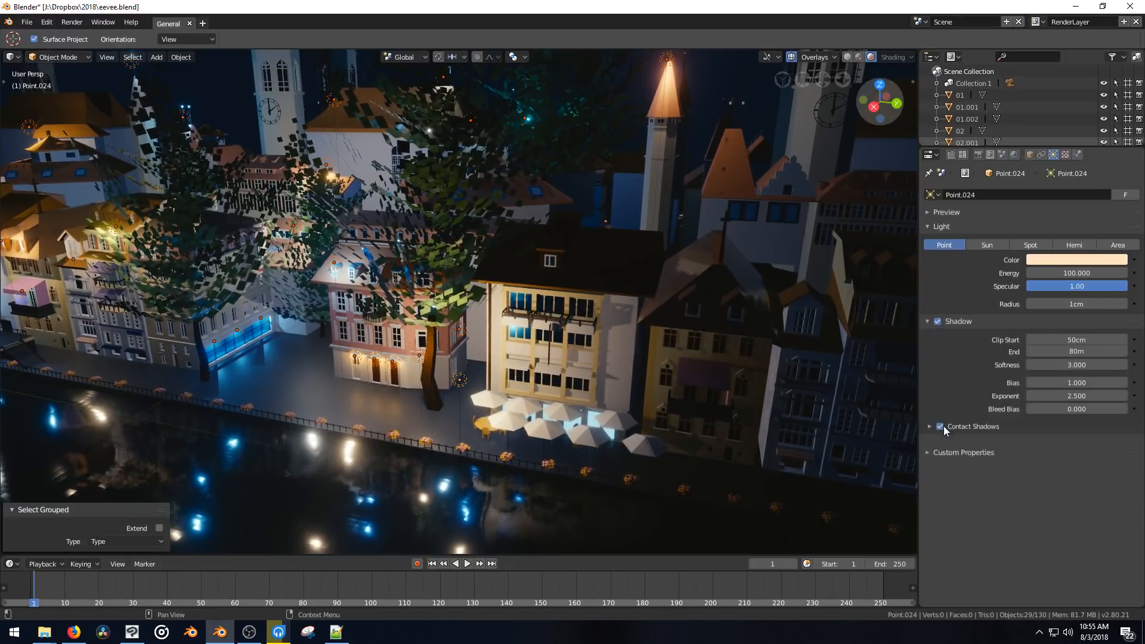
left_click(930, 427)
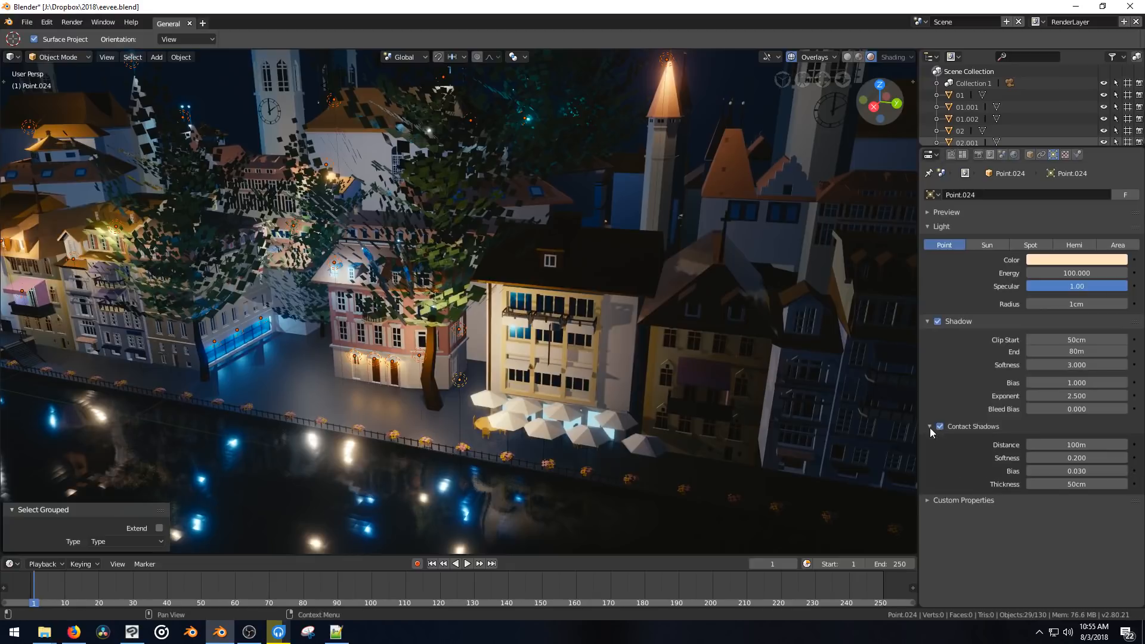
left_click_drag(1064, 486, 1117, 483)
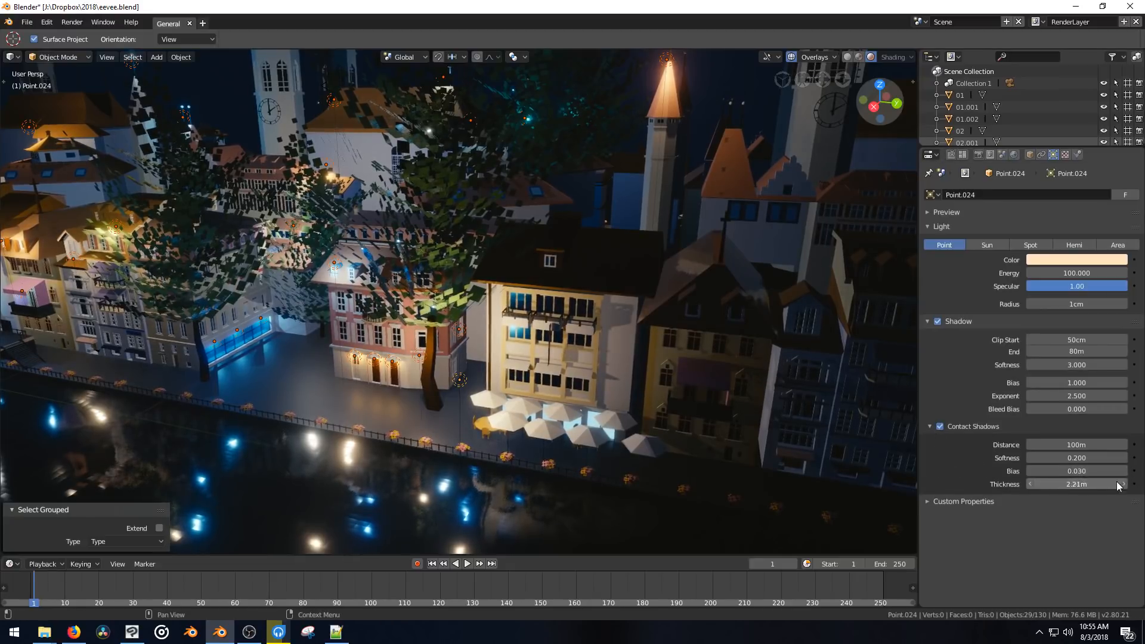
Select point light Point.012 near the cream building, enable its Contact Shadows, and set their distance to 100 m.
left_click(420, 358)
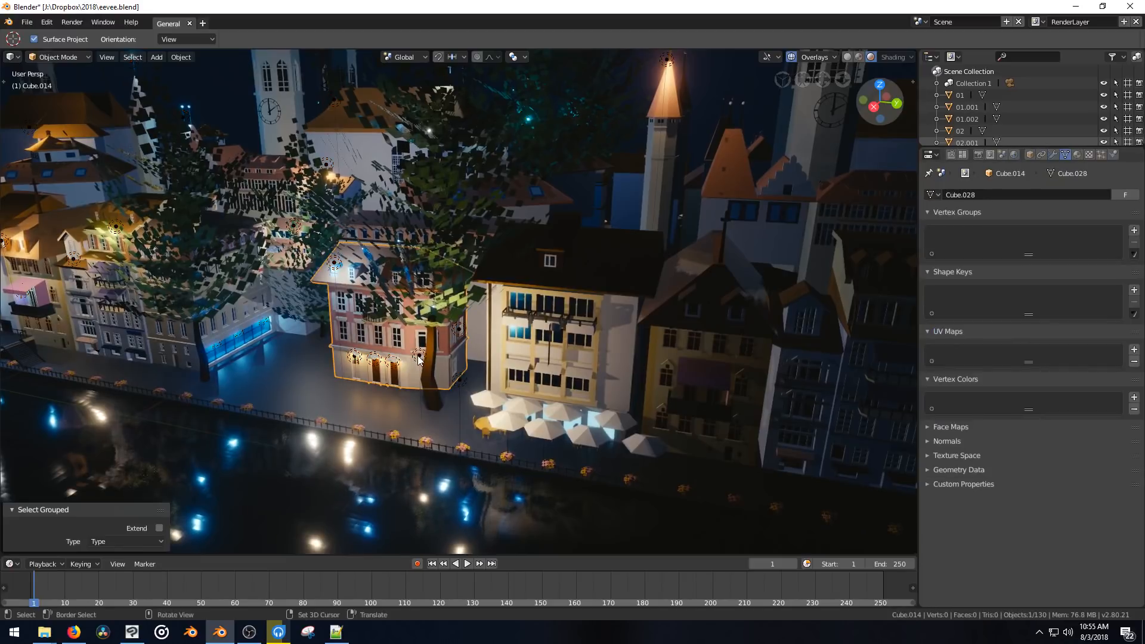
left_click(420, 359, "alt")
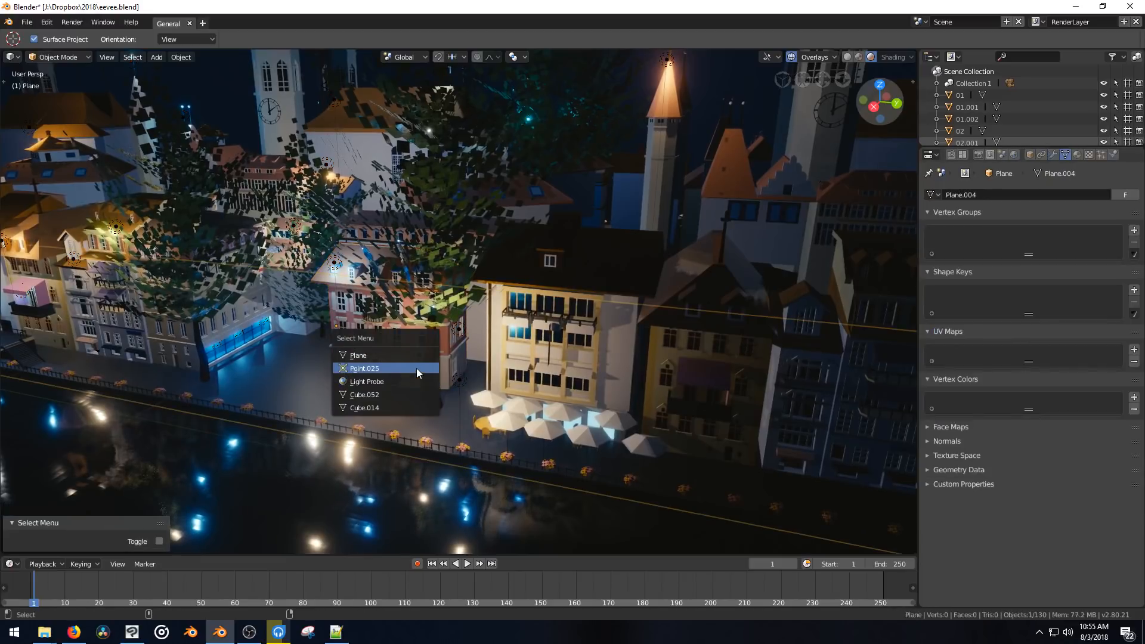
left_click(416, 367)
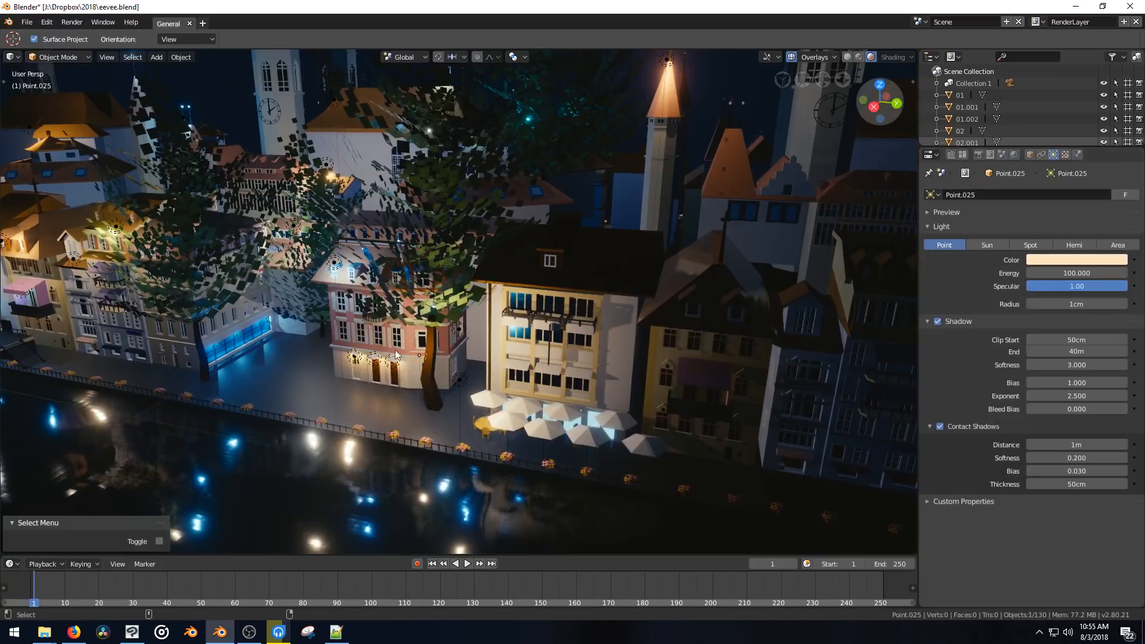
left_click(461, 330, "alt")
left_click(453, 359)
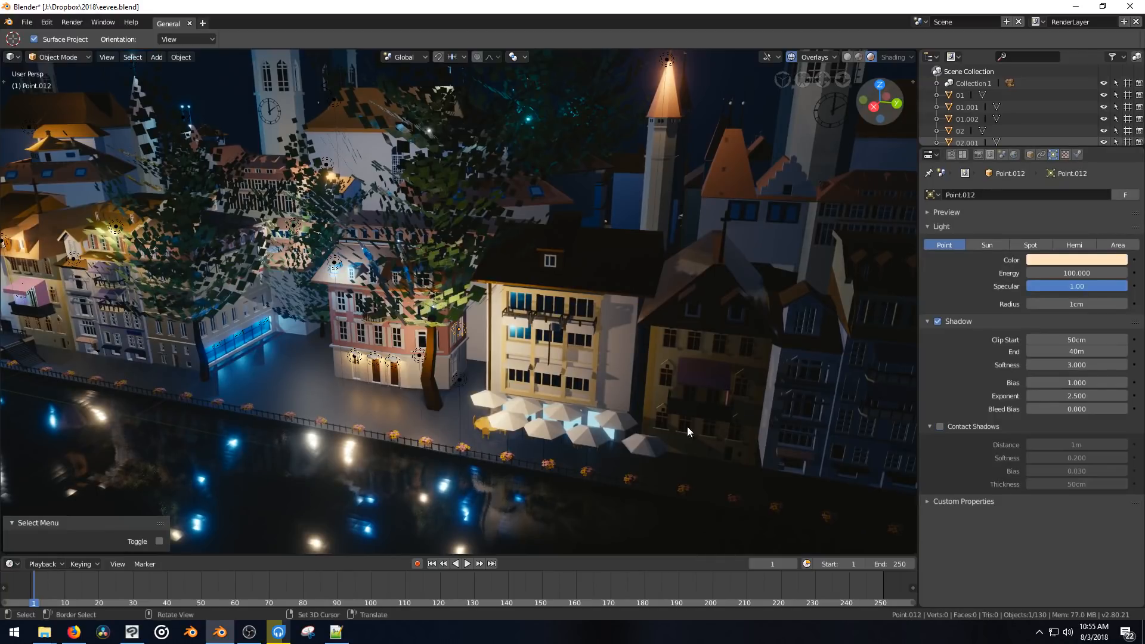
left_click(941, 427)
left_click(1047, 446)
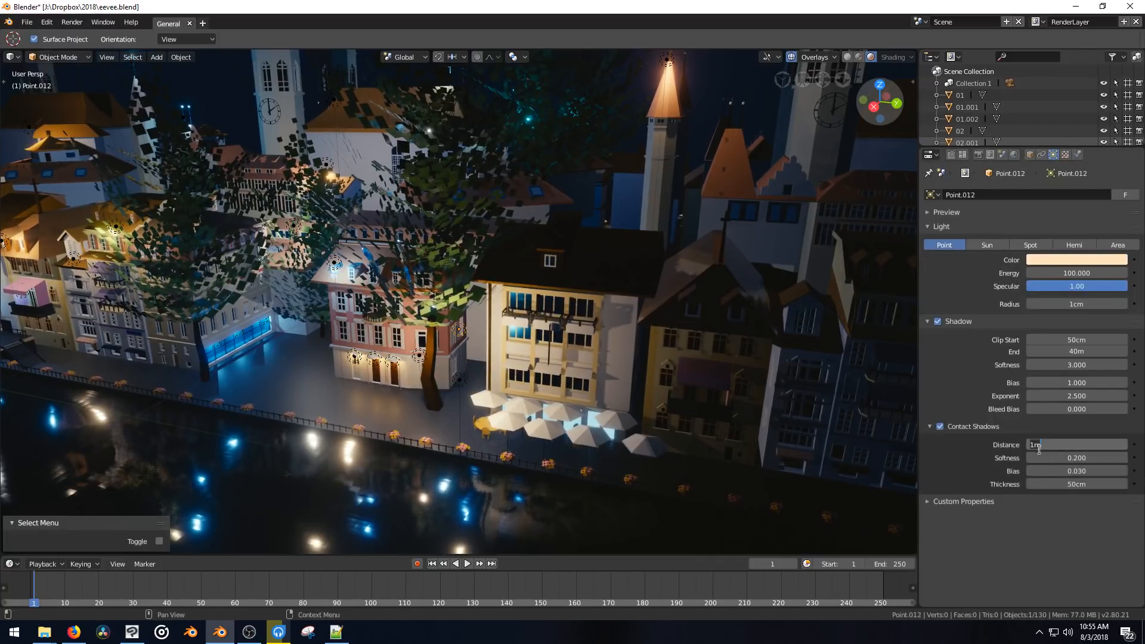
type("100")
key("Return")
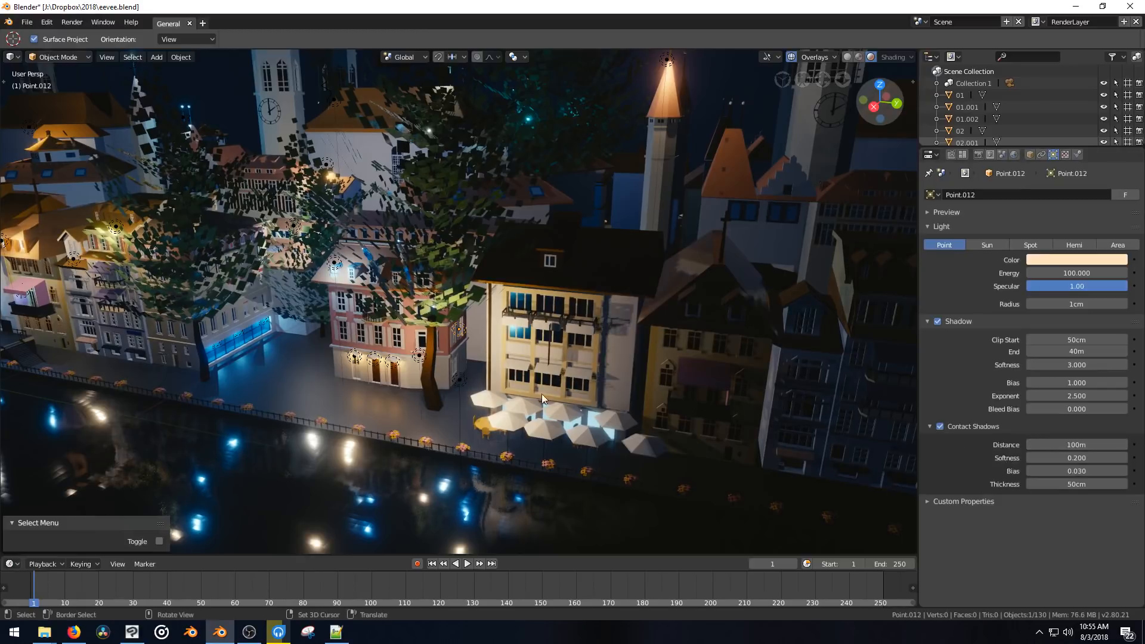
Enable Contact Shadows with a 100 m distance for the orange point light Point.018 above the pink building's entrance.
left_click(356, 358)
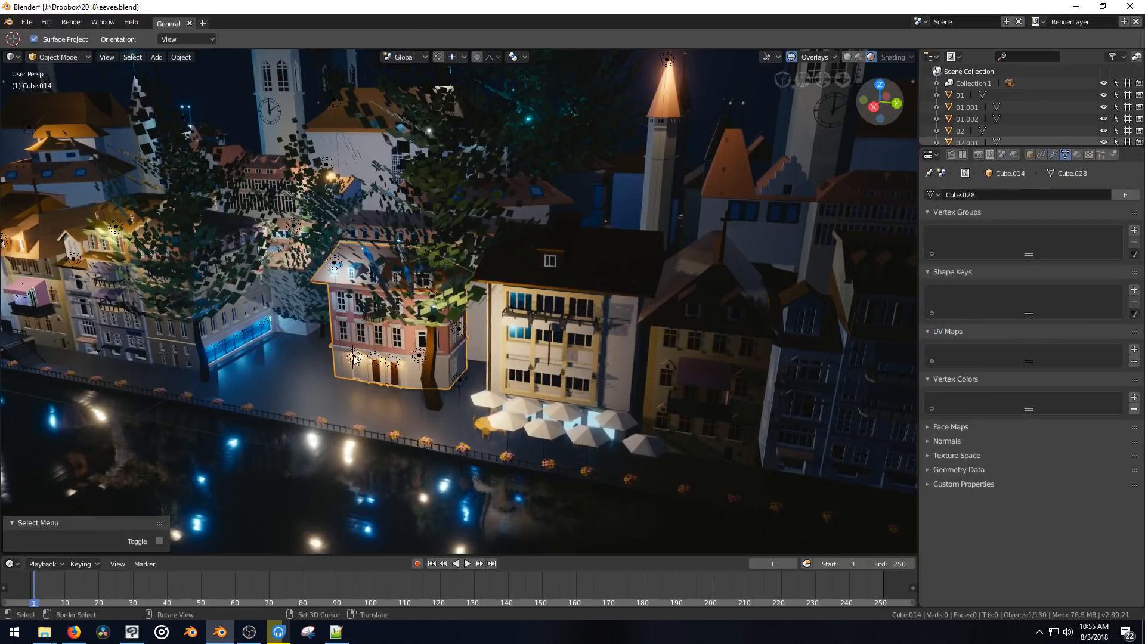
left_click(355, 359)
left_click(964, 427)
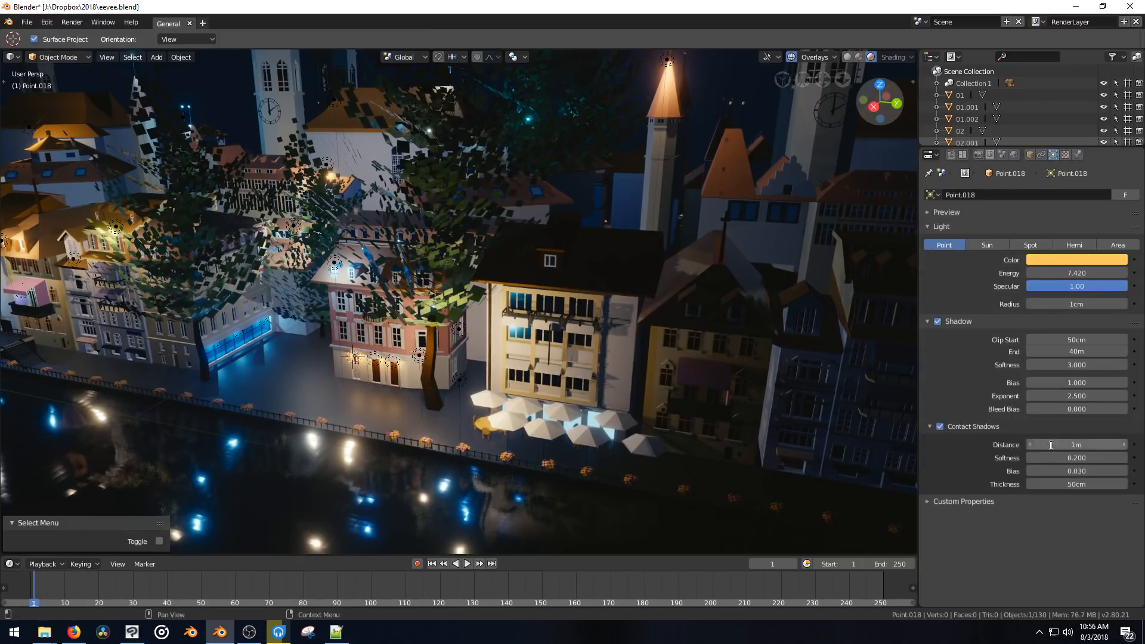
left_click(1032, 446)
type("100")
key("Return")
middle_click_drag(339, 360, 360, 351)
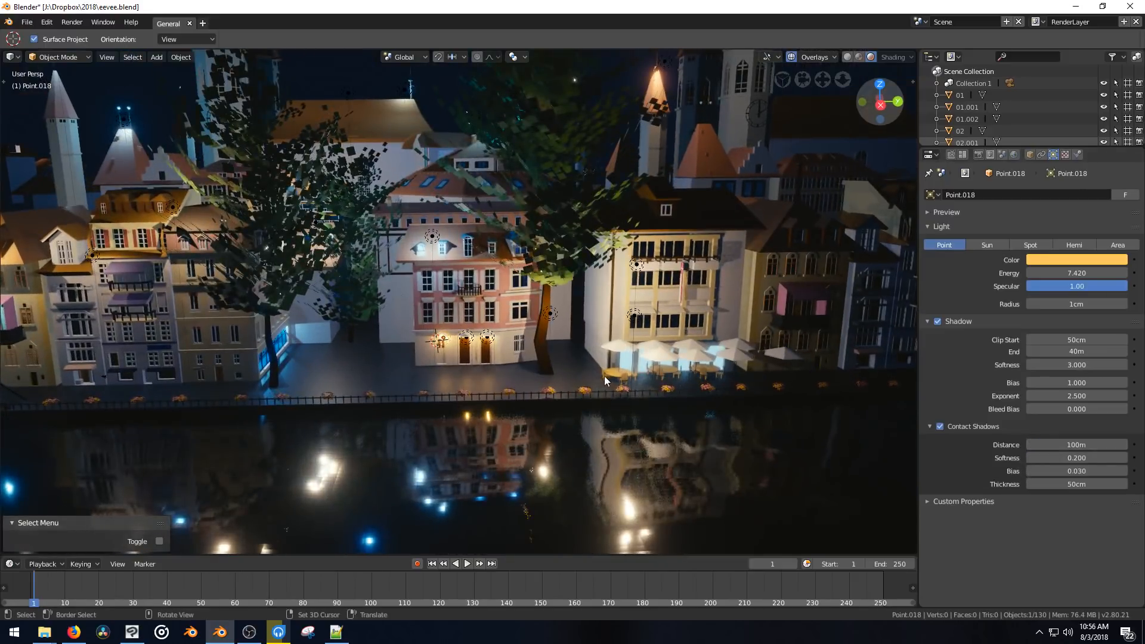
middle_click_drag(604, 375, 629, 376)
Deselect everything in the scene and enable Use Nodes for the World surface.
key("a")
middle_click_drag(582, 409, 569, 467)
key("alt+a")
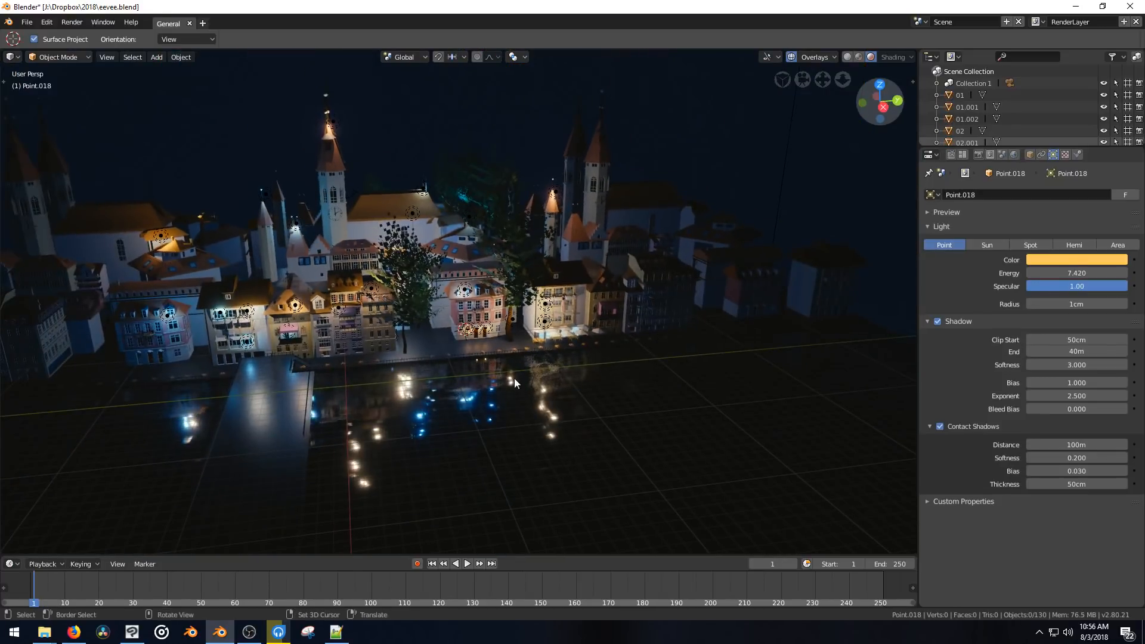
left_click(1014, 155)
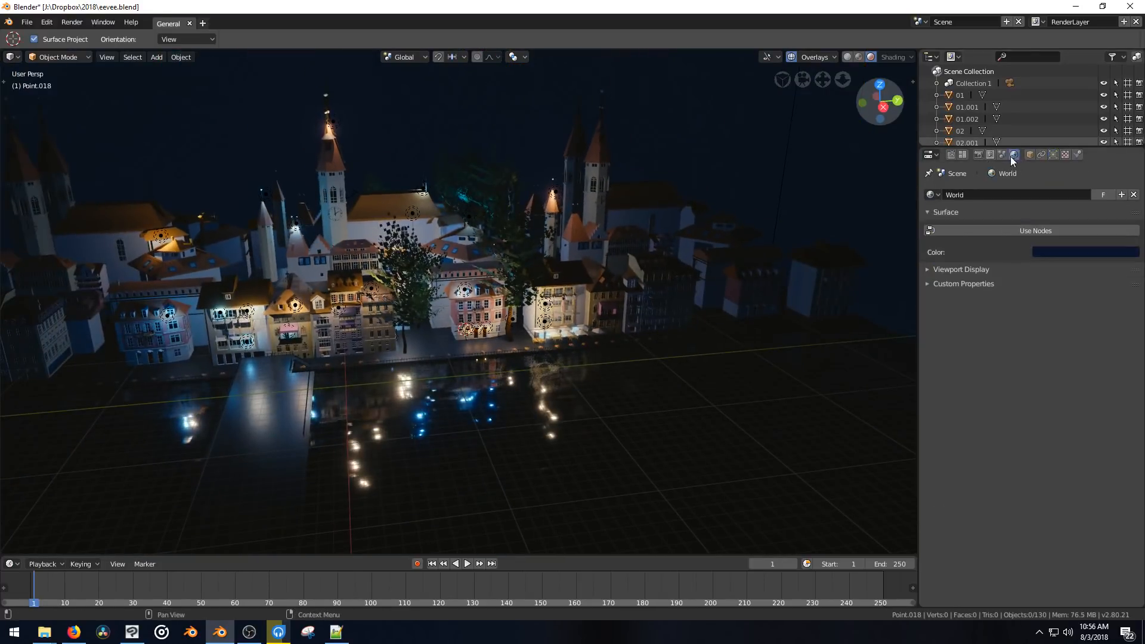
left_click(947, 230)
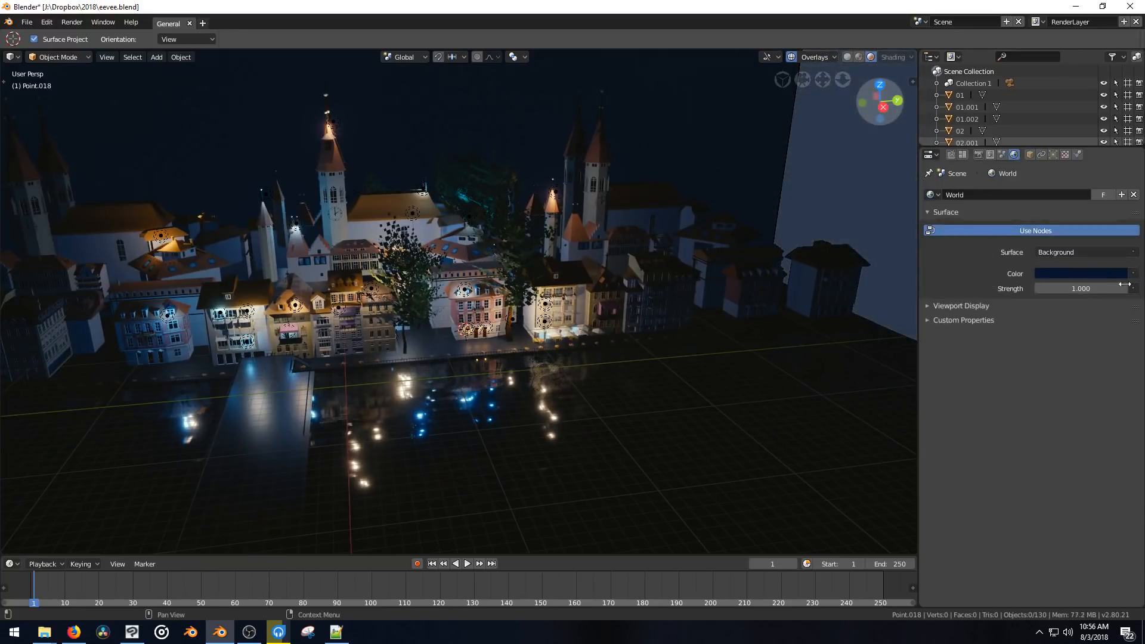
Replace the outliner with an enlarged Shader Editor and switch it to the World node tree.
left_click(931, 156)
left_click(931, 56)
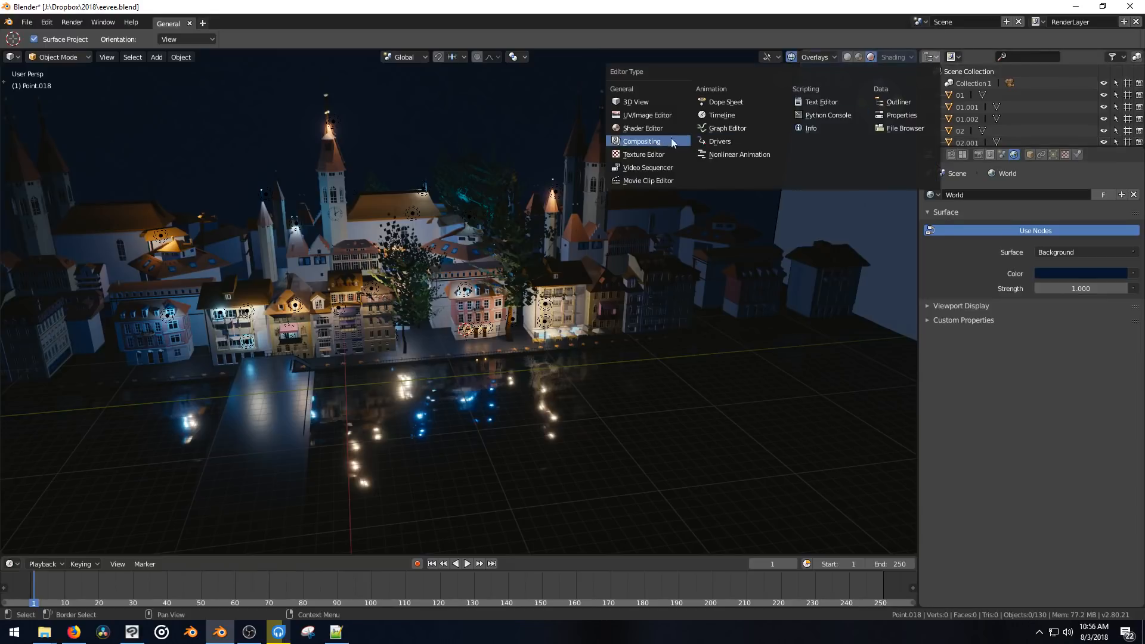
left_click(643, 128)
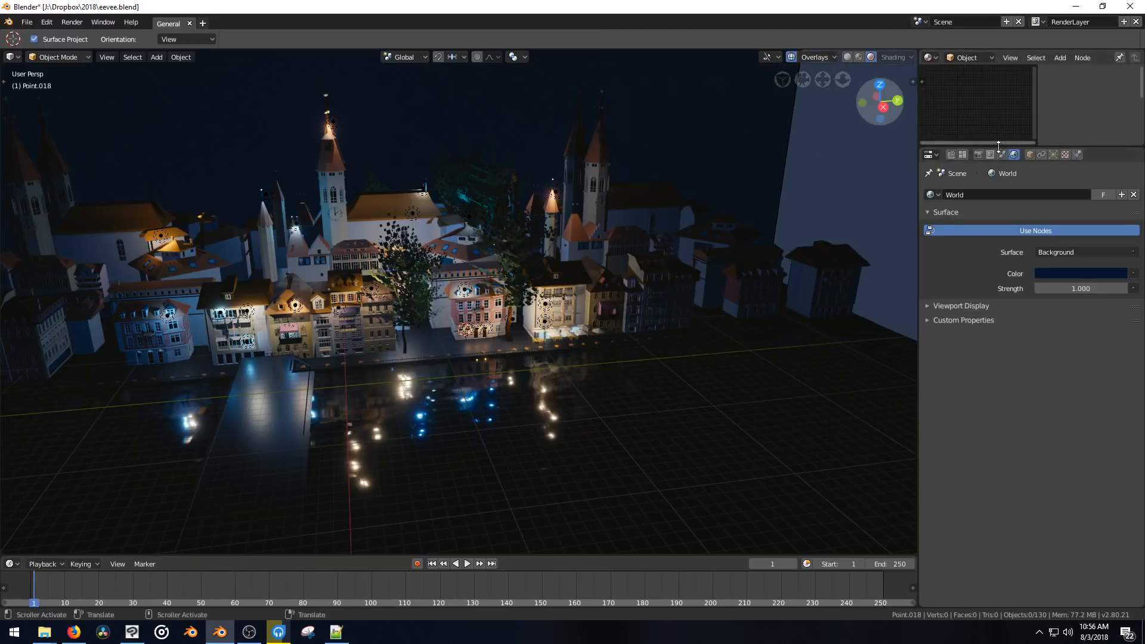
left_click_drag(998, 145, 1008, 360)
key("n")
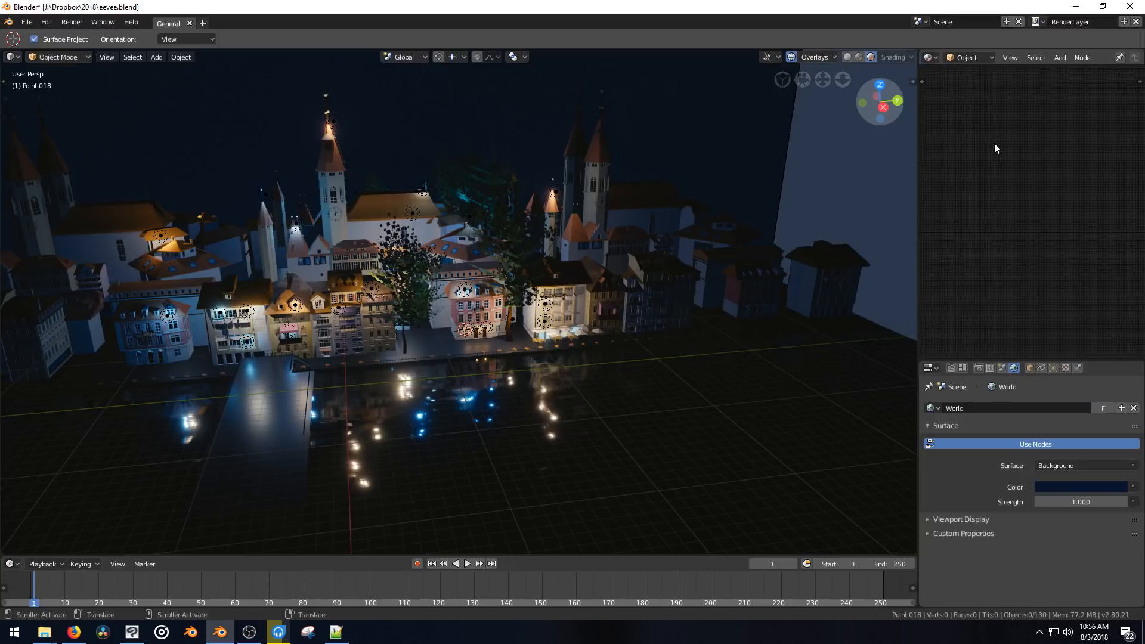
left_click(968, 57)
left_click(970, 90)
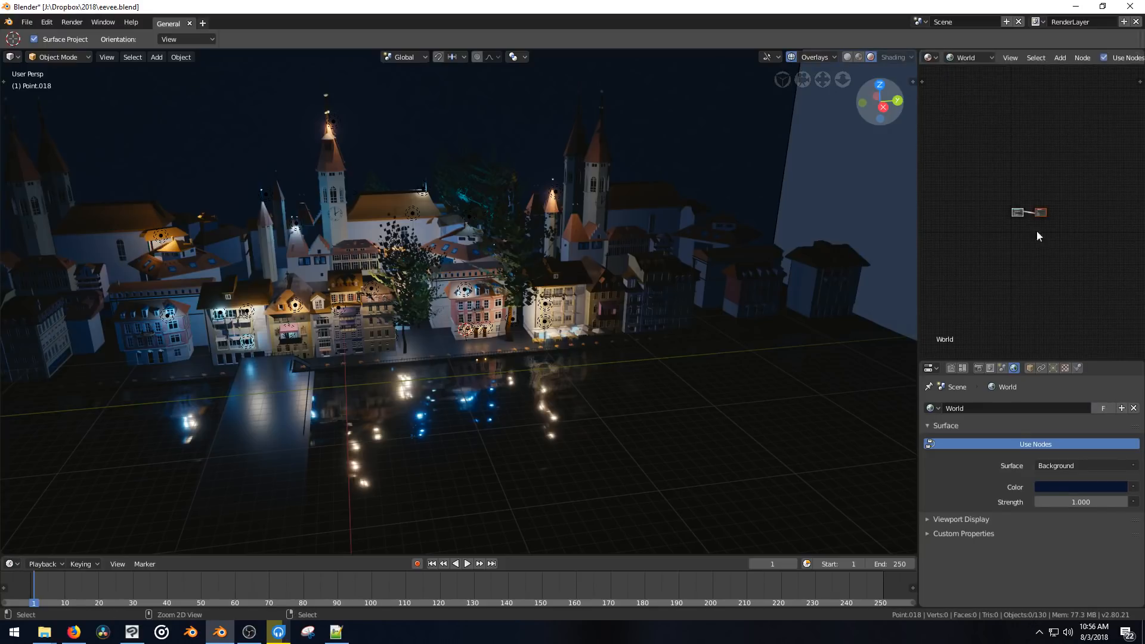
Add a Volume Scatter node to the World node tree, connect it to the World Output's Volume, and place it below the Background node.
middle_click_drag(1037, 232, 1062, 89, "ctrl")
key("shift+a")
left_click(955, 264)
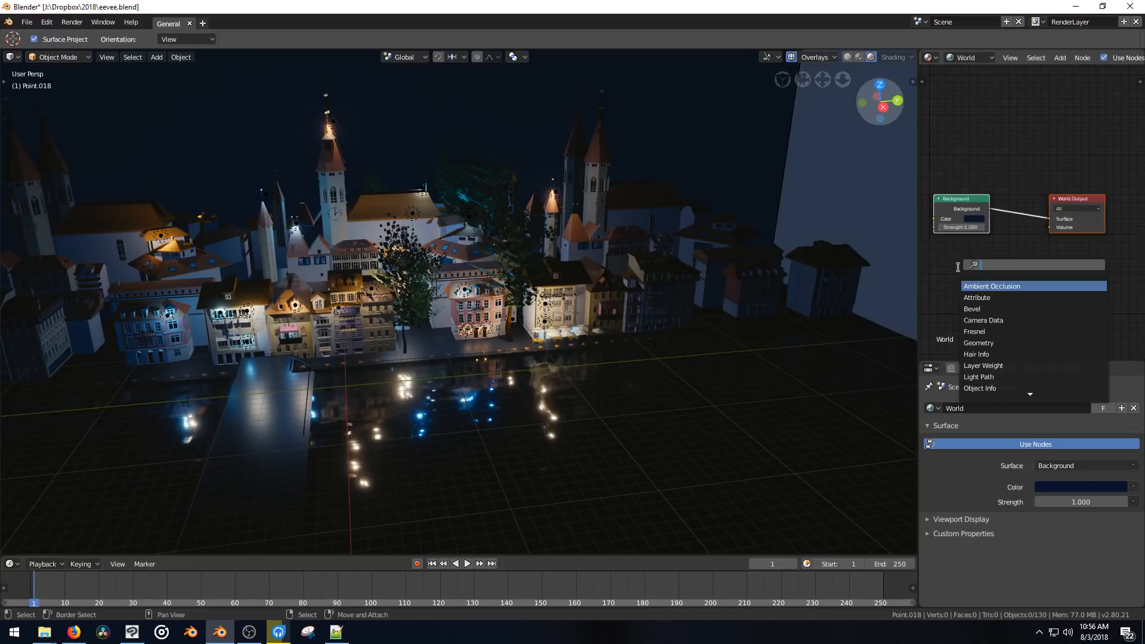
type("sca")
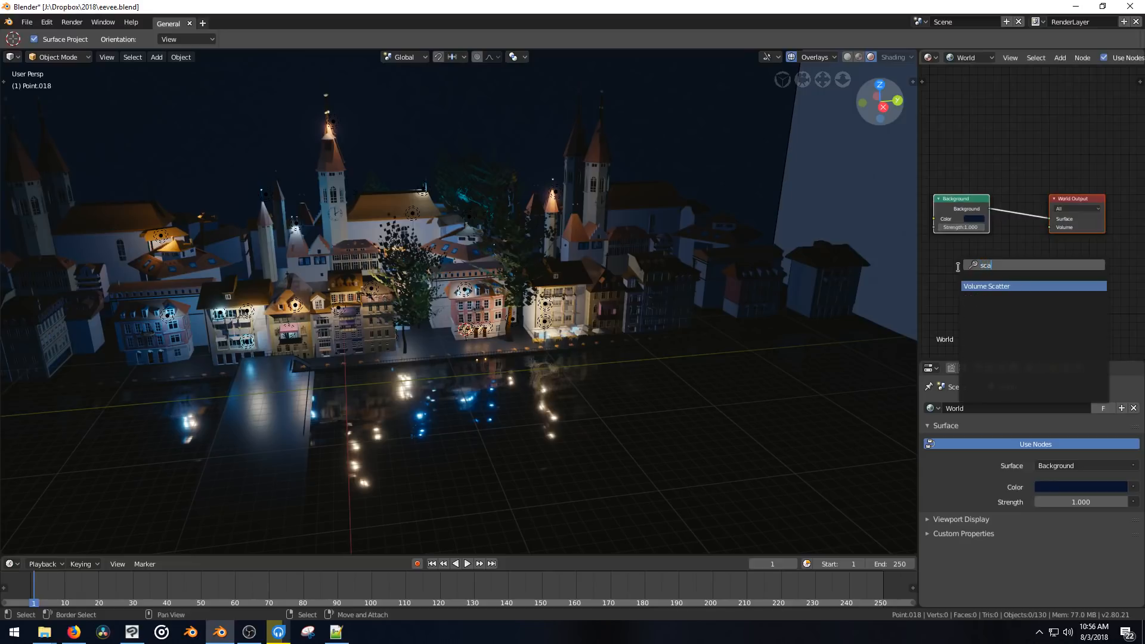
key("Return")
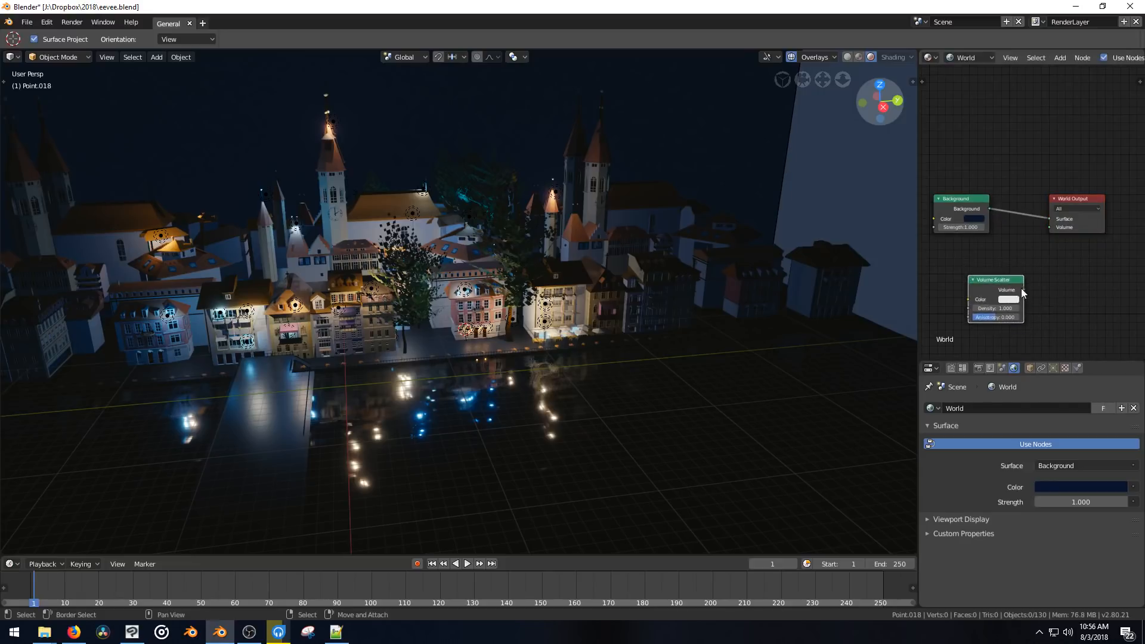
left_click_drag(1023, 289, 1050, 227)
left_click_drag(996, 279, 968, 261)
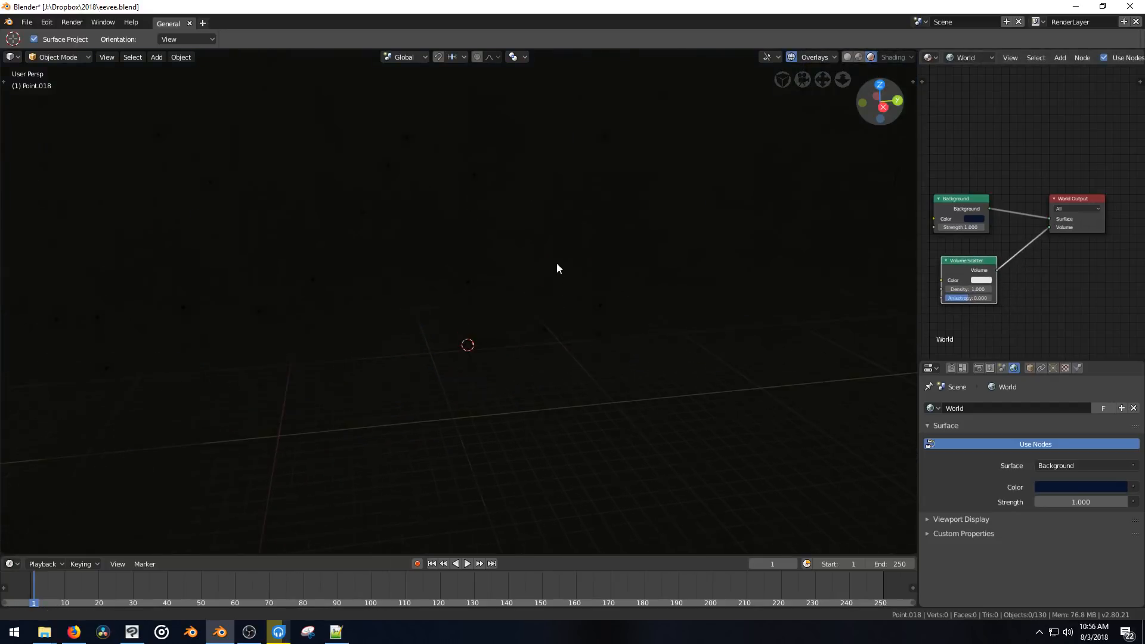
Try Volume Scatter densities of 0.01 and 0.001.
middle_click_drag(557, 286, 511, 275)
left_click(967, 291)
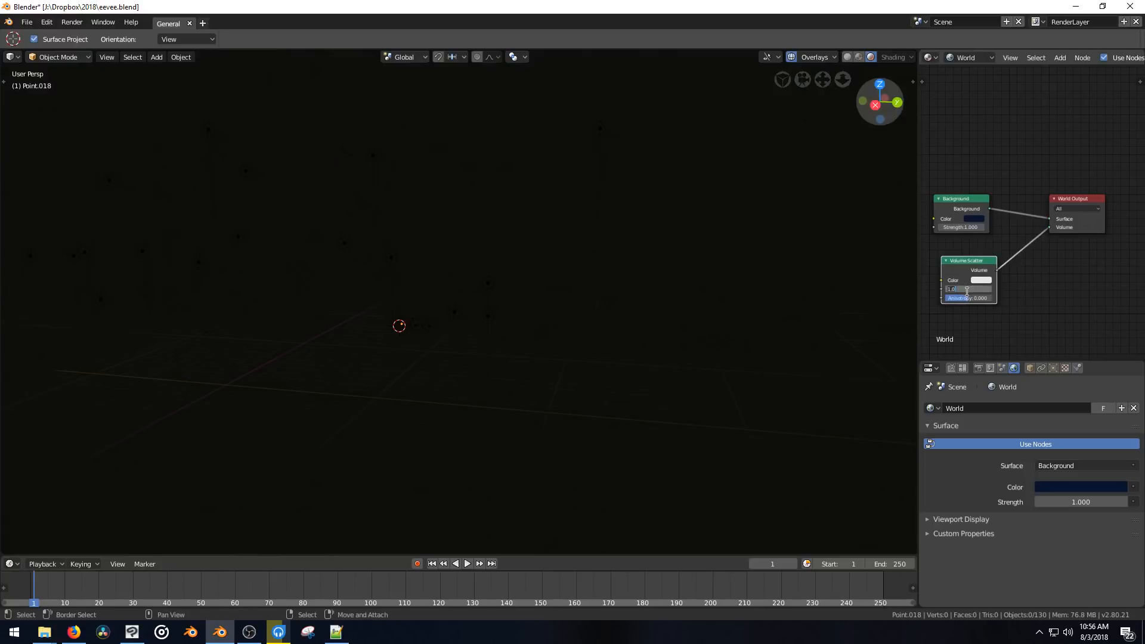
type(".01")
key("Return")
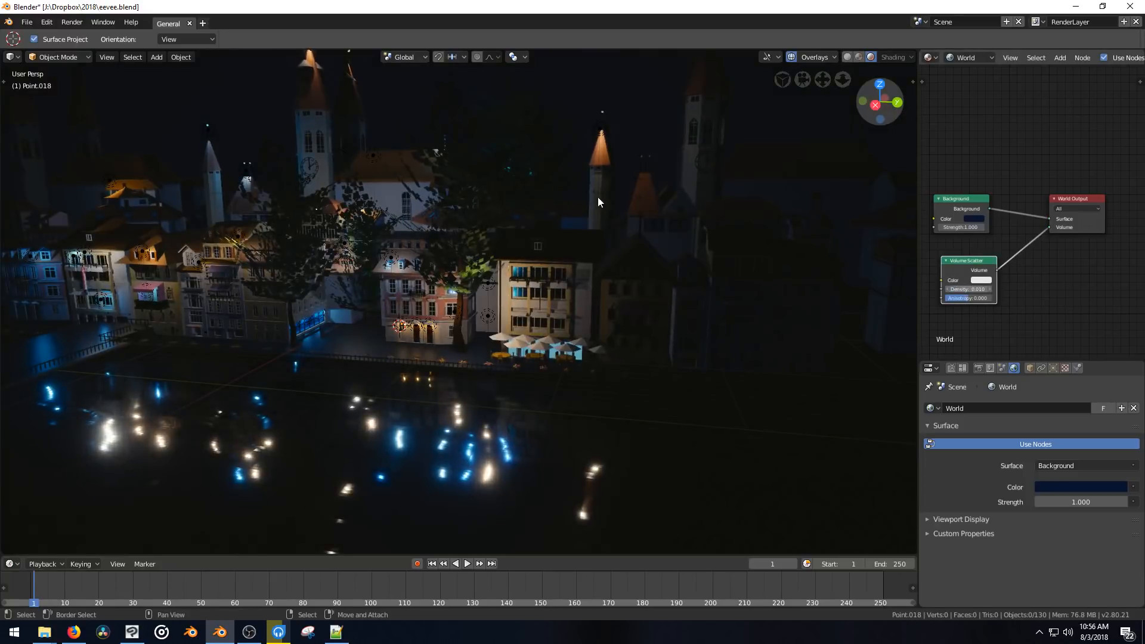
left_click(974, 291)
type(".001")
key("Return")
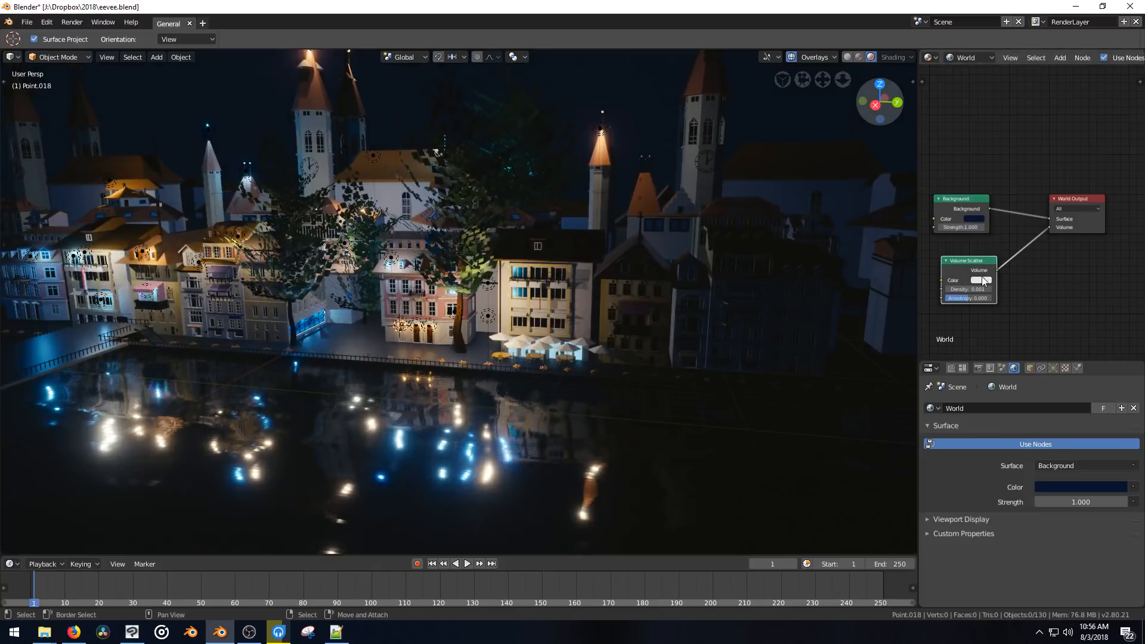
Set the Volume Scatter density to 0.003 and change its color to a saturated pink.
left_click(983, 279)
left_click(993, 206)
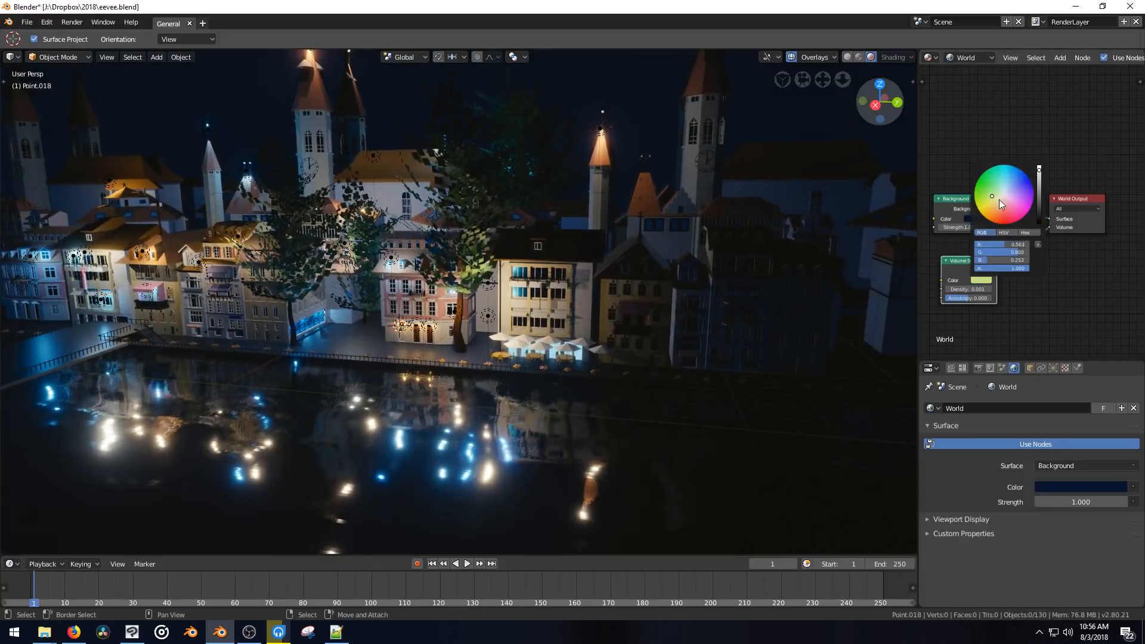
left_click(979, 288)
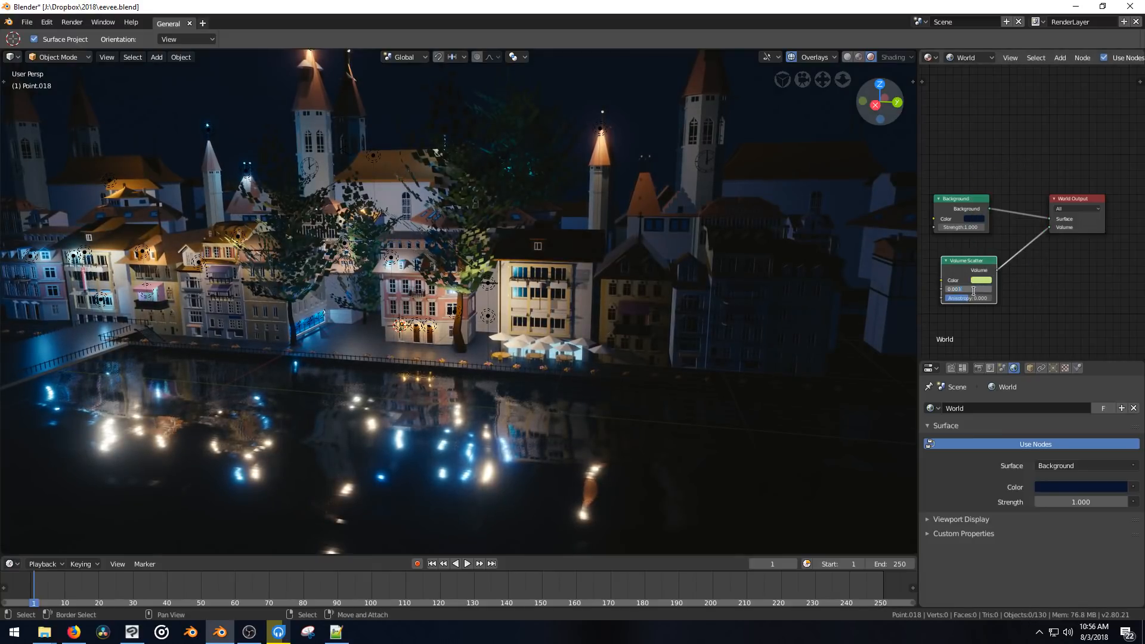
key("Return")
left_click(982, 283)
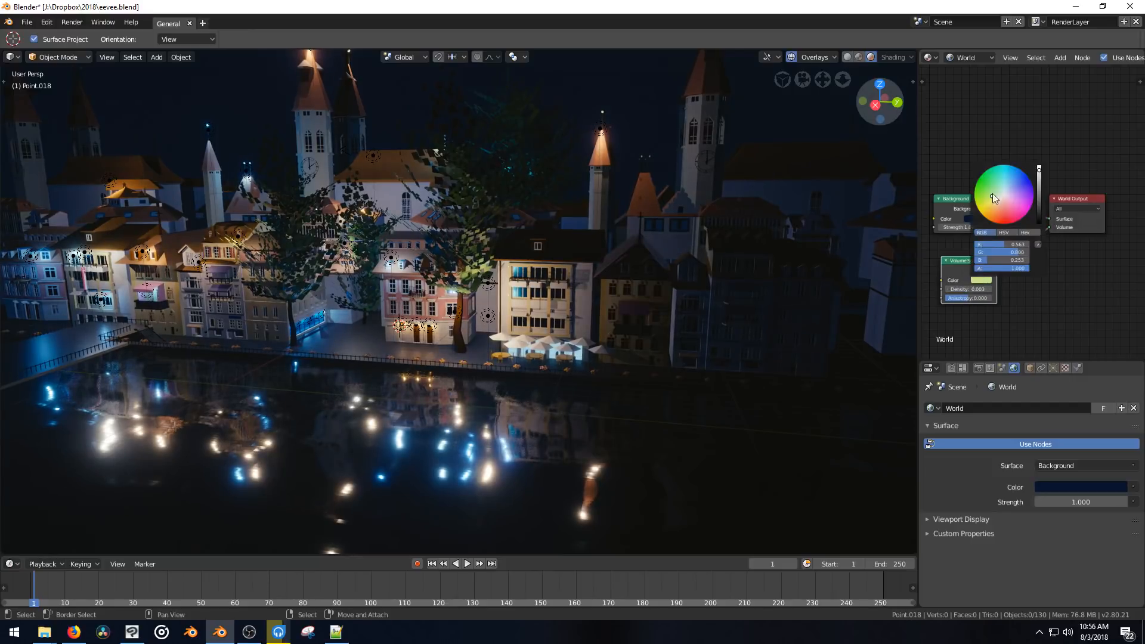
left_click_drag(993, 193, 1023, 215)
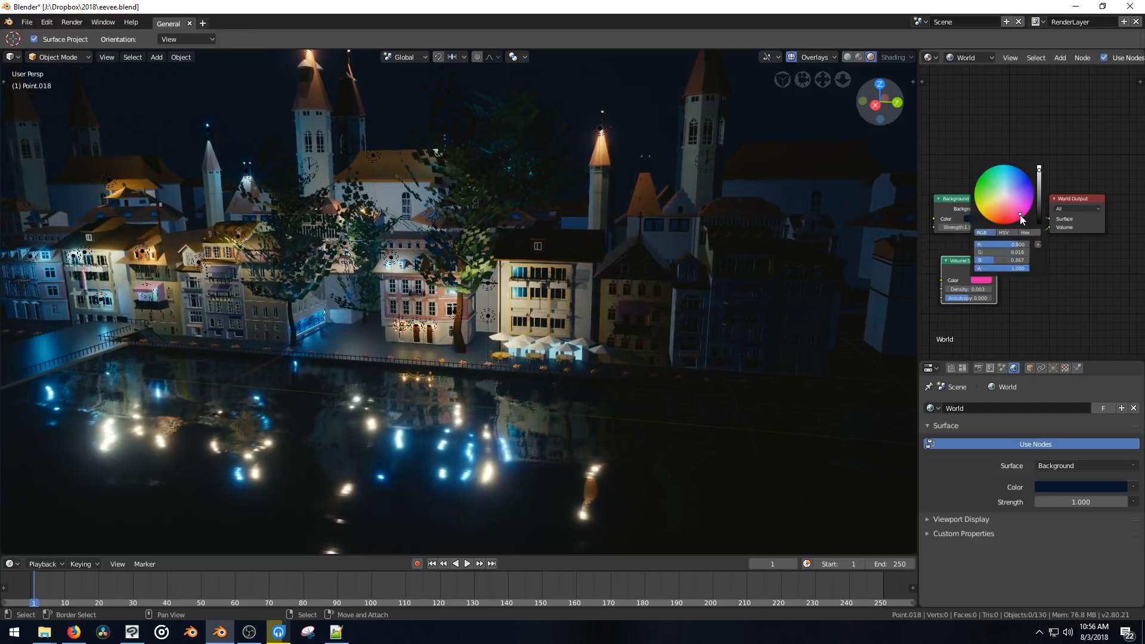
middle_click_drag(440, 317, 493, 330)
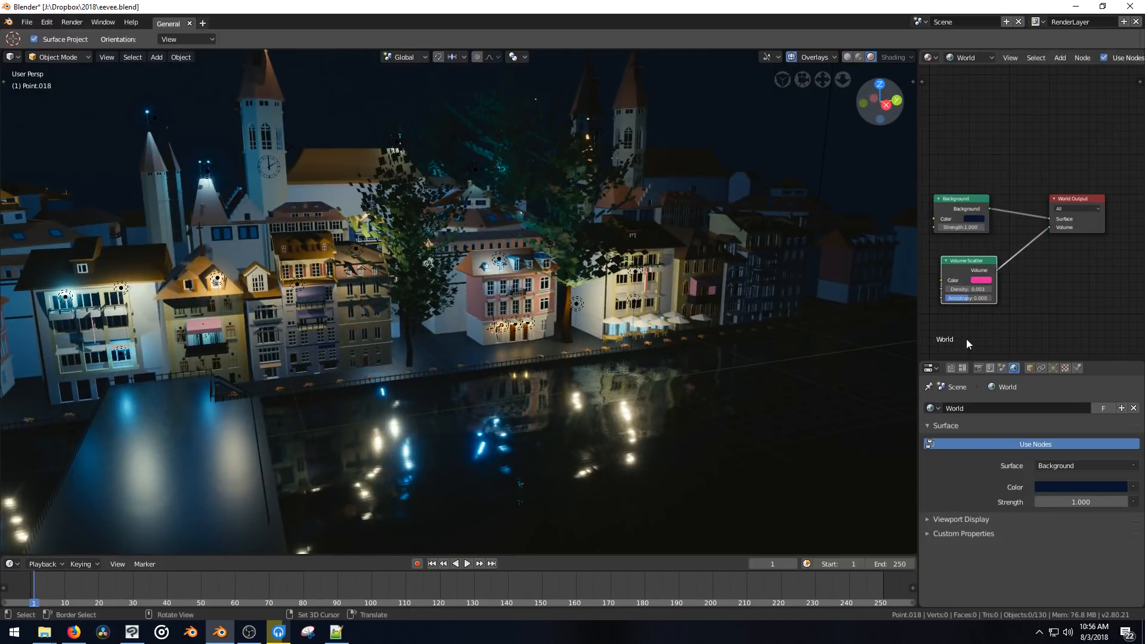
Expand the Volumetric section of the render settings.
left_click(978, 368)
left_click(991, 368)
left_click(978, 367)
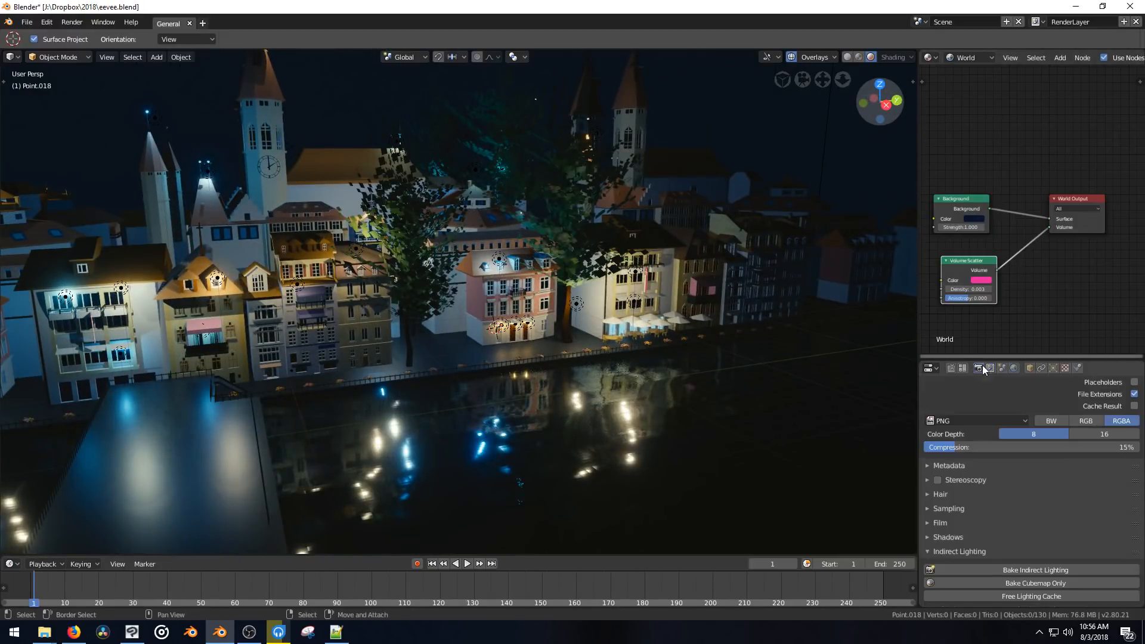
left_click(927, 509)
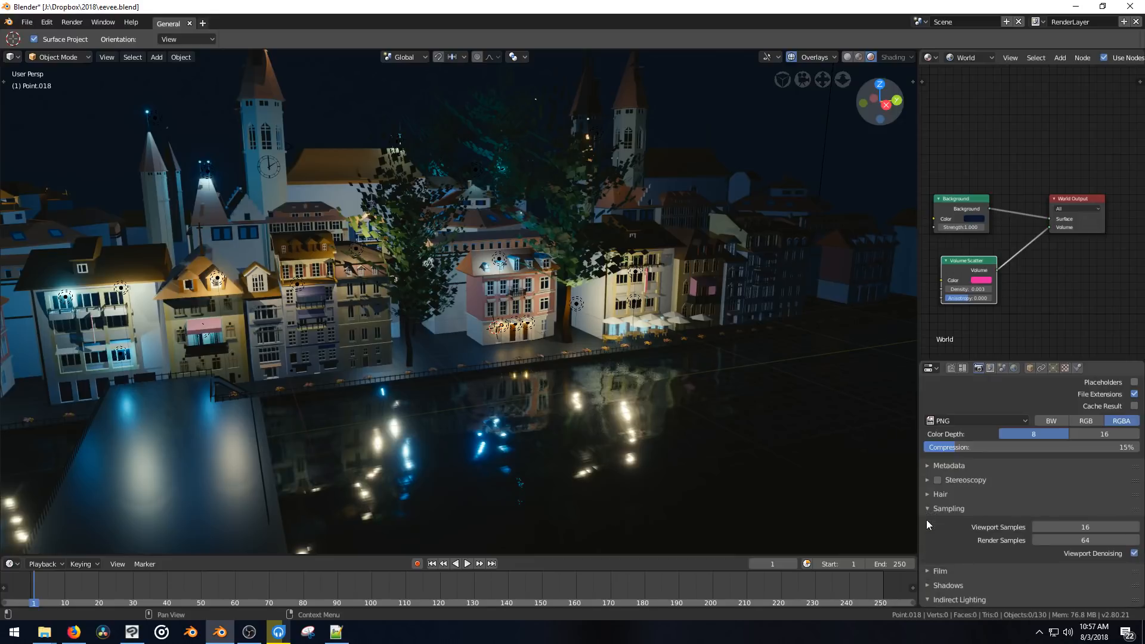
left_click(927, 511)
middle_click_drag(956, 590, 957, 425)
scroll(957, 425, "down", 5)
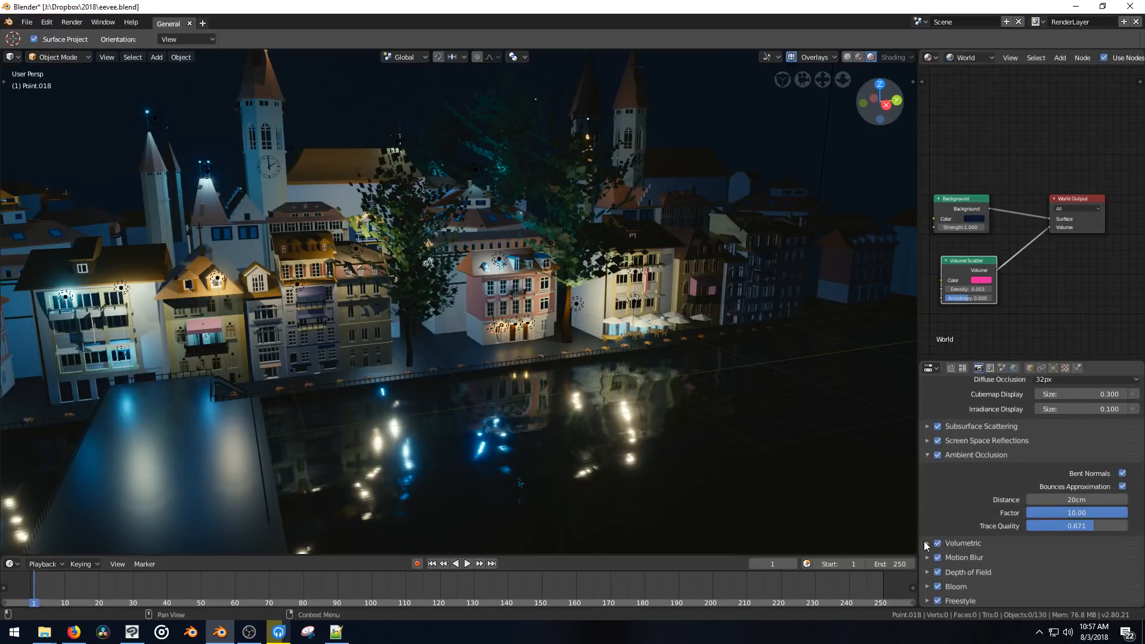
left_click(927, 543)
scroll(954, 537, "down", 6)
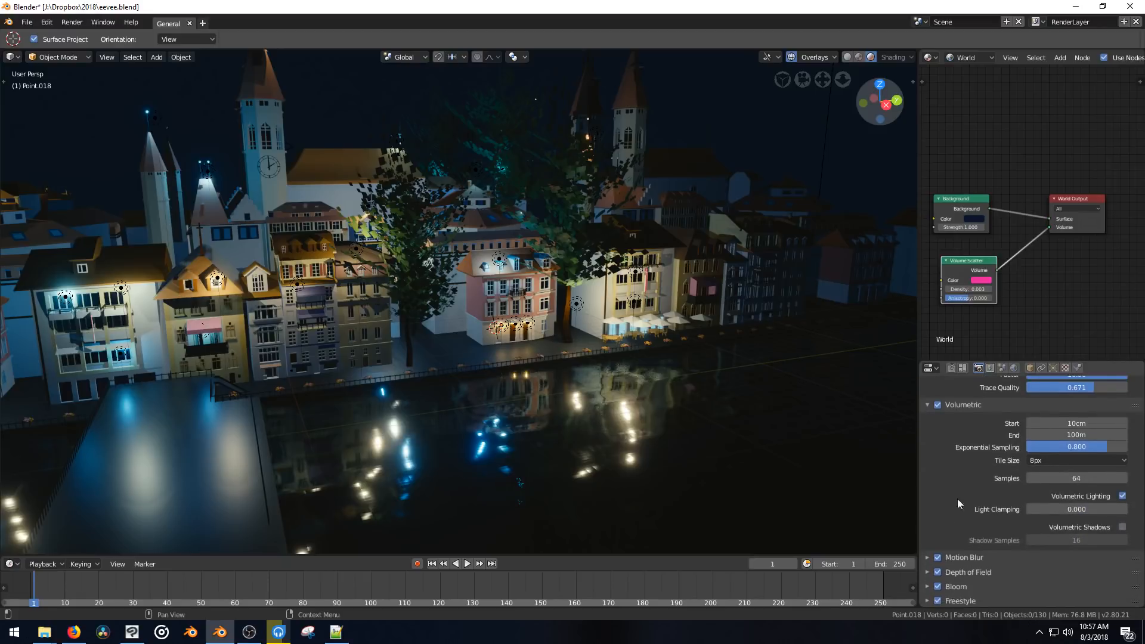
Try Volumetric Shadows by switching the option on and off, and leave it disabled.
left_click(1122, 527)
left_click(1123, 527)
left_click(1122, 527)
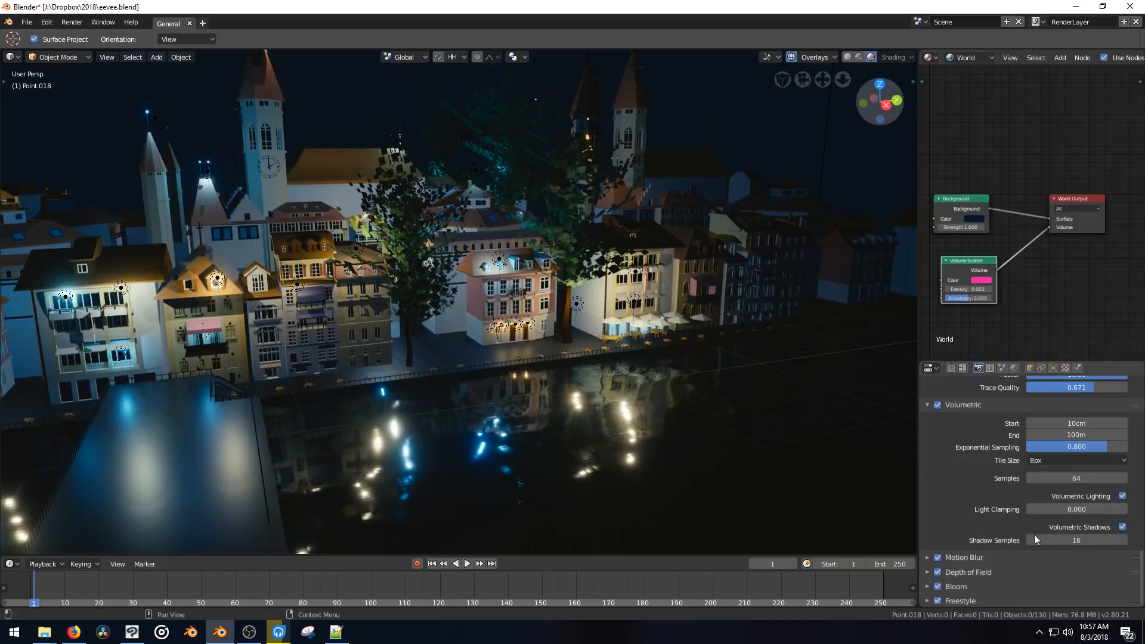
left_click(1122, 527)
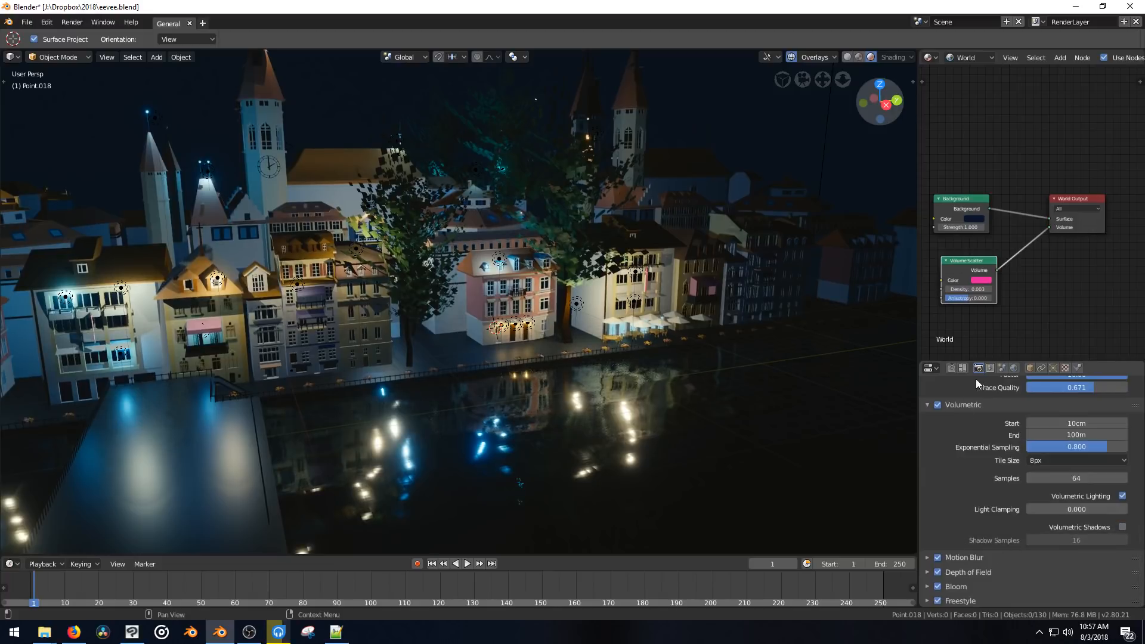
Look through the World, Scene and View Layer properties, collapsing the Freestyle, Freestyle Line Set and Freestyle Line Style sections.
left_click(991, 367)
left_click(1004, 368)
left_click(1014, 367)
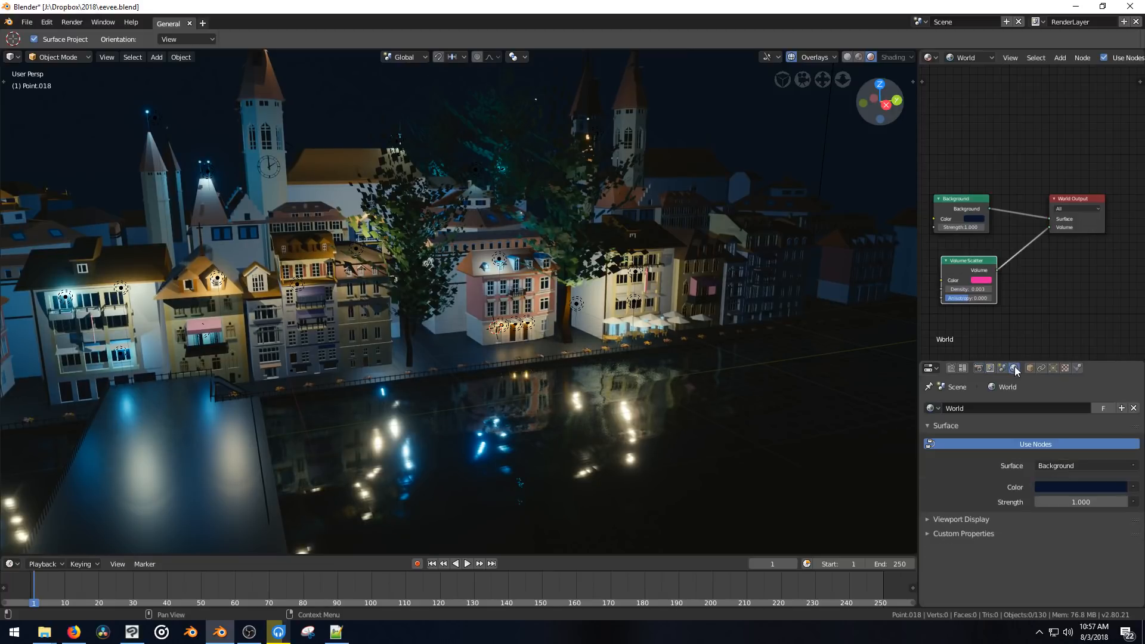
left_click(1002, 368)
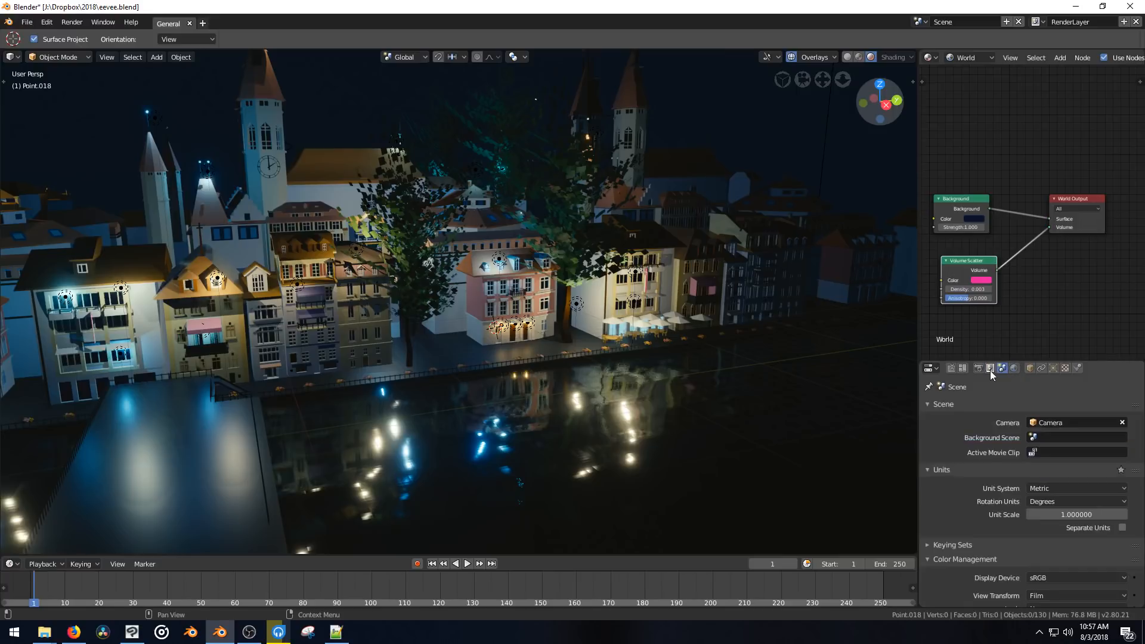
left_click(991, 369)
left_click(928, 469)
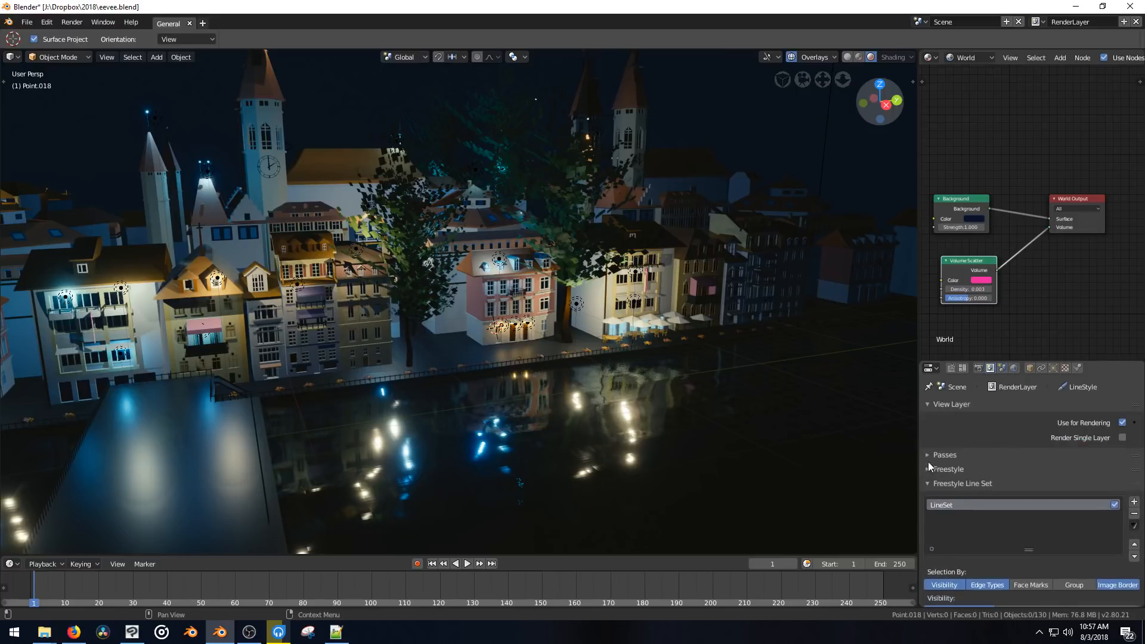
left_click(929, 484)
left_click(929, 497)
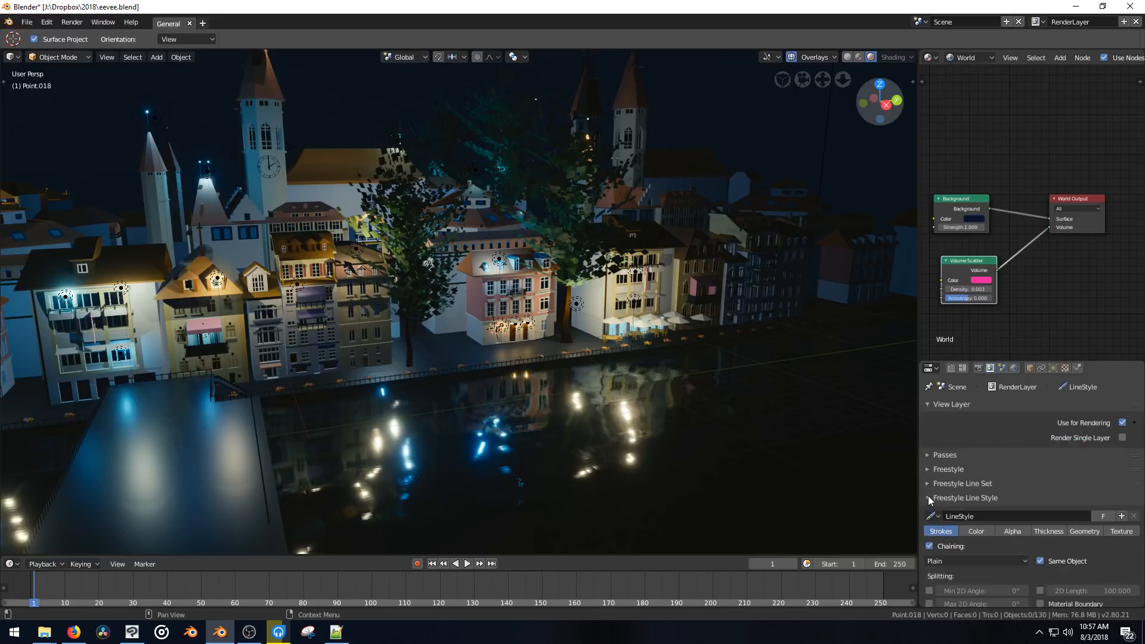
left_click(928, 497)
Enable Use Curves in the scene's Color Management and expand the curve settings.
left_click(1003, 368)
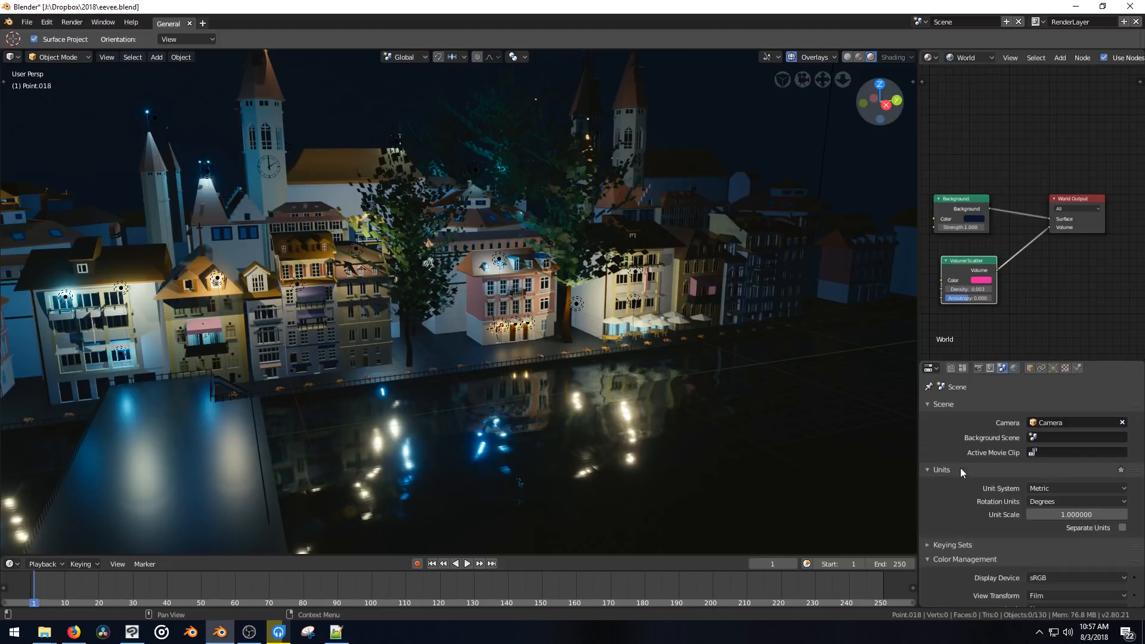
scroll(933, 506, "down", 5)
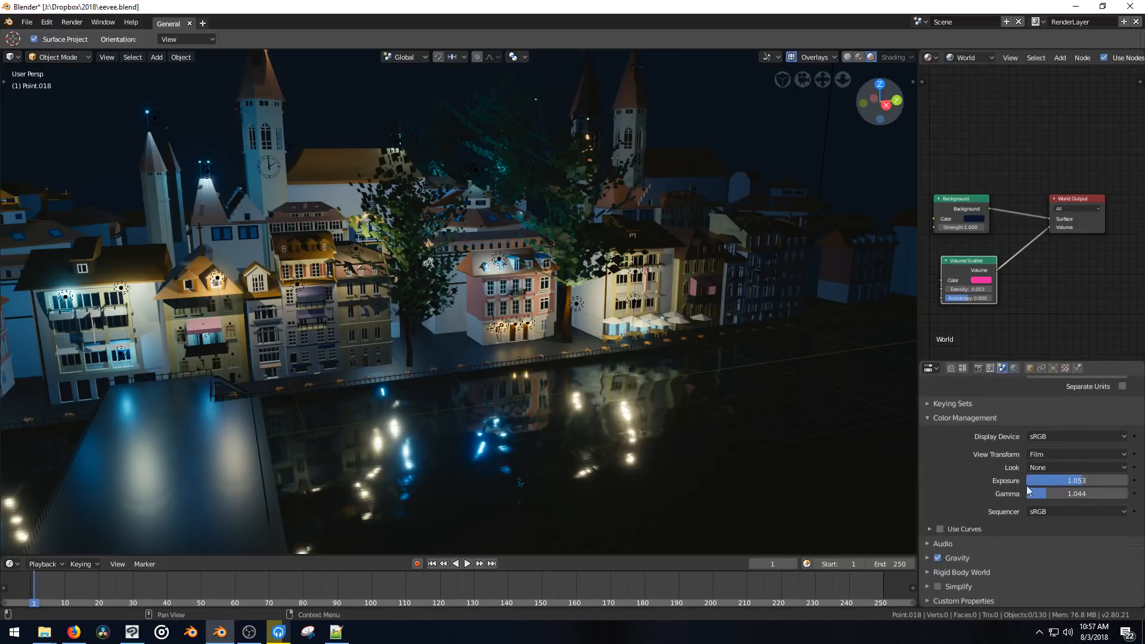
left_click(939, 530)
left_click(930, 530)
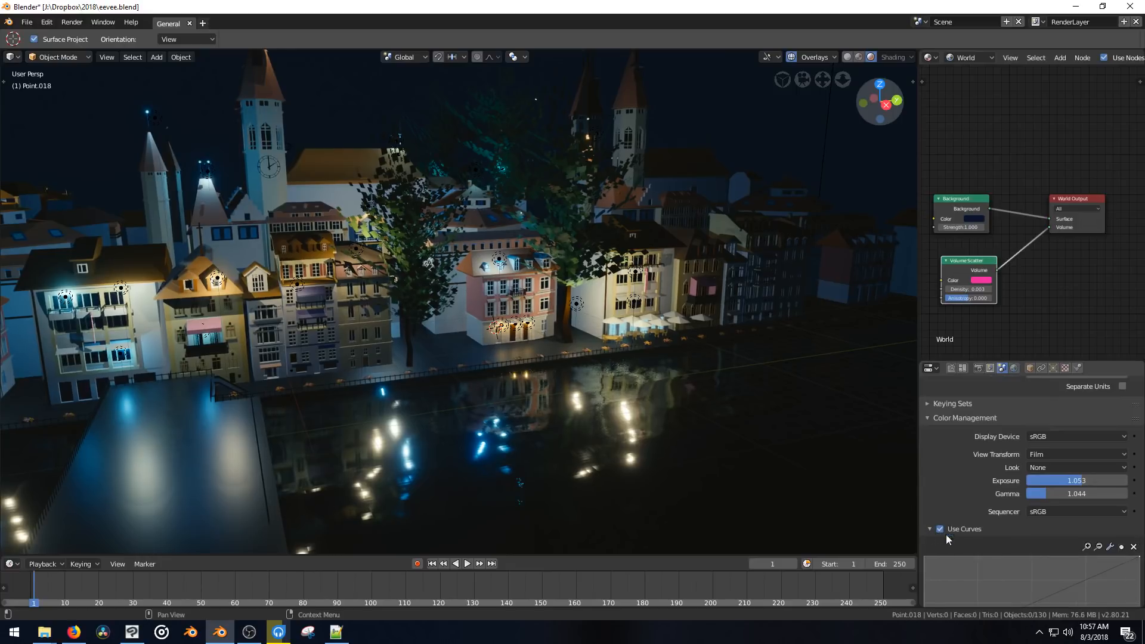
scroll(974, 530, "down", 5)
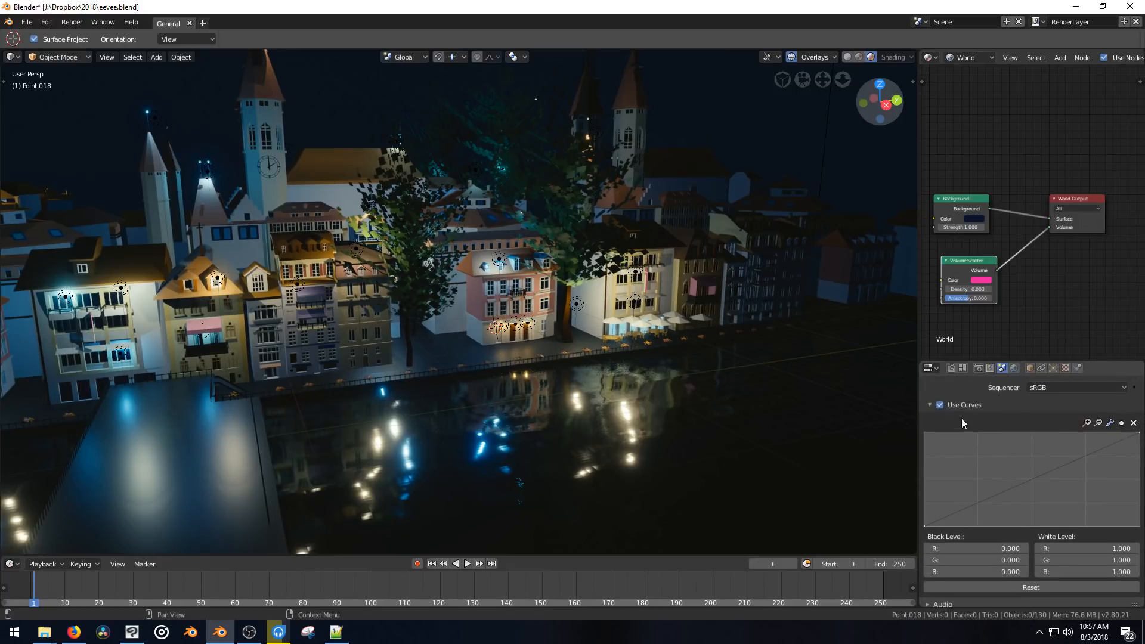
Add a color curve point at X 0.28571, Y 0.25 and set the red White Level to 0.960.
mouse_move(987, 506)
left_mouse_down()
mouse_move(978, 482)
mouse_move(983, 499)
left_mouse_up()
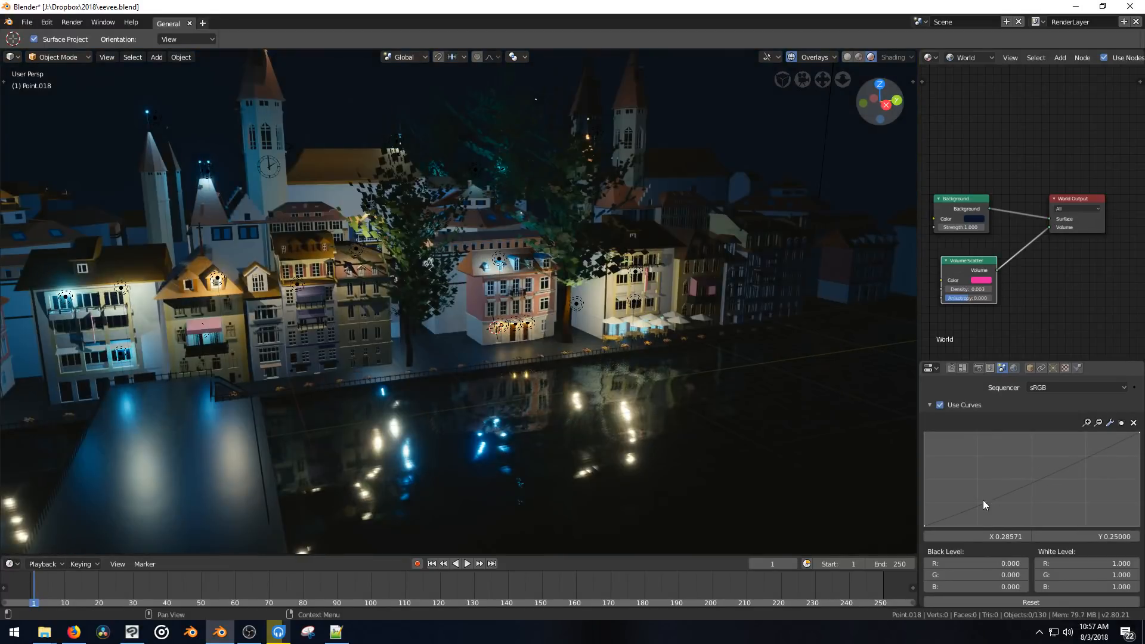
scroll(985, 466, "down", 1)
scroll(1014, 445, "up", 3)
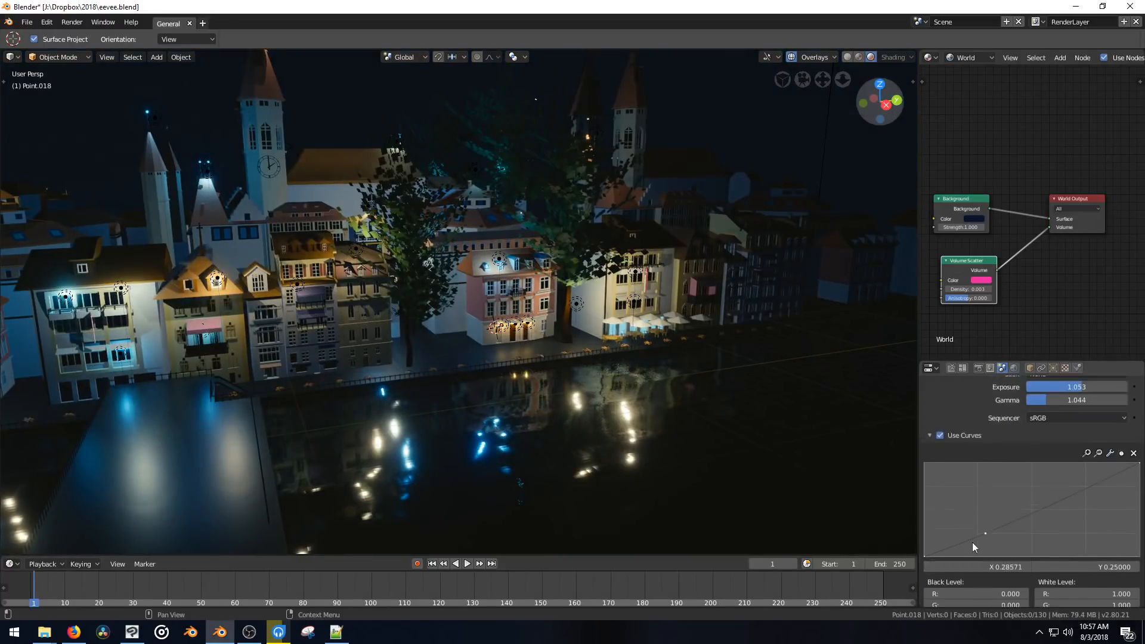
scroll(1044, 412, "down", 5)
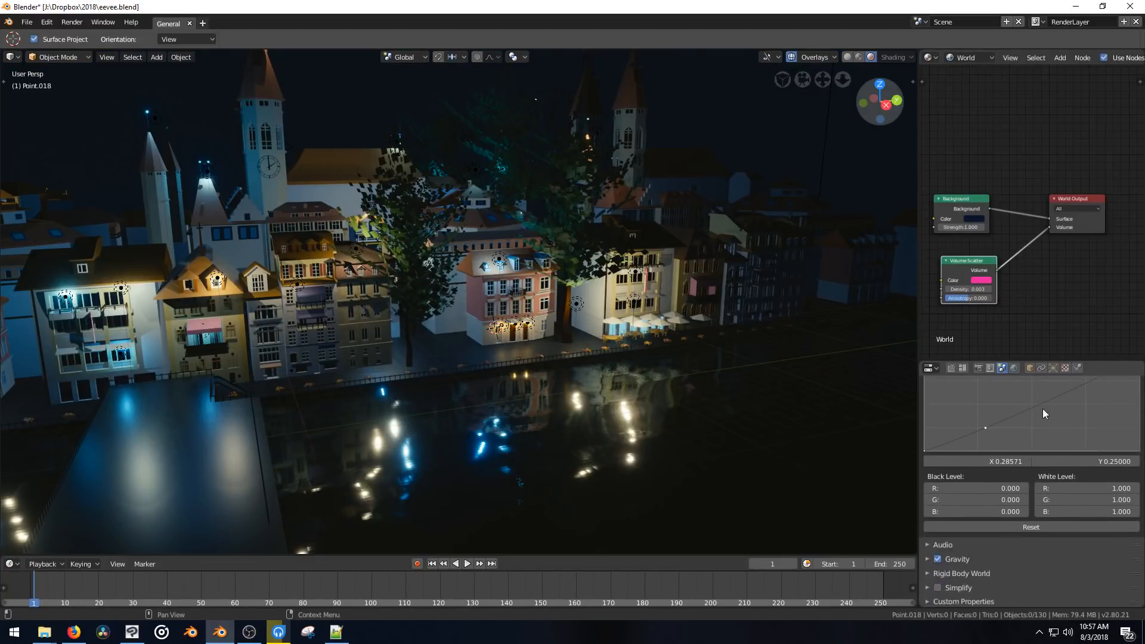
left_click_drag(1073, 489, 1068, 490)
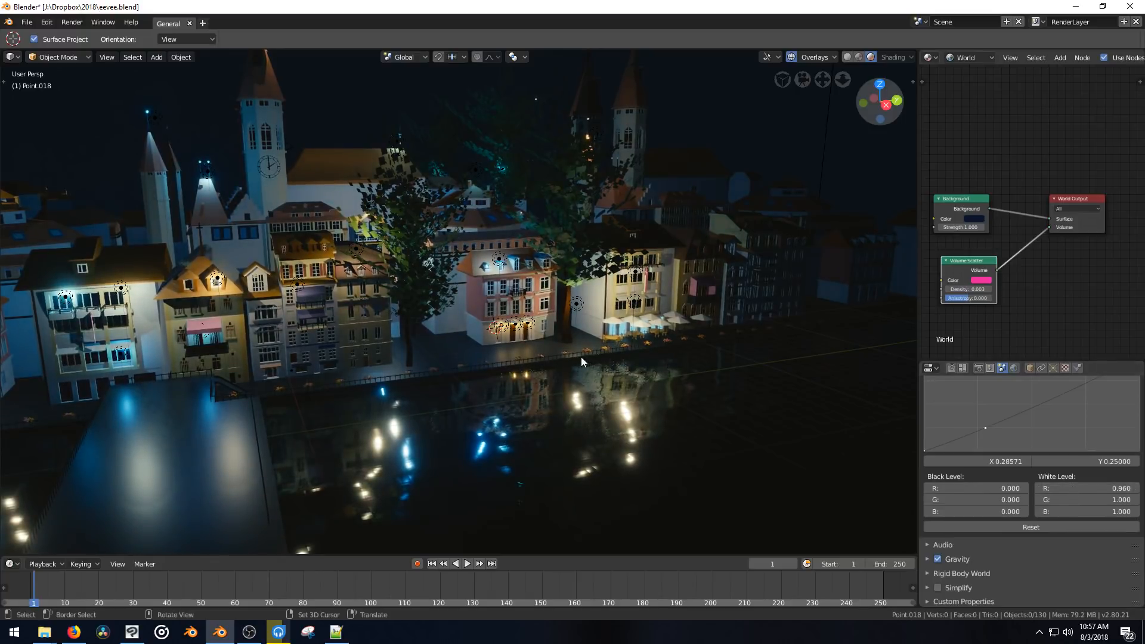